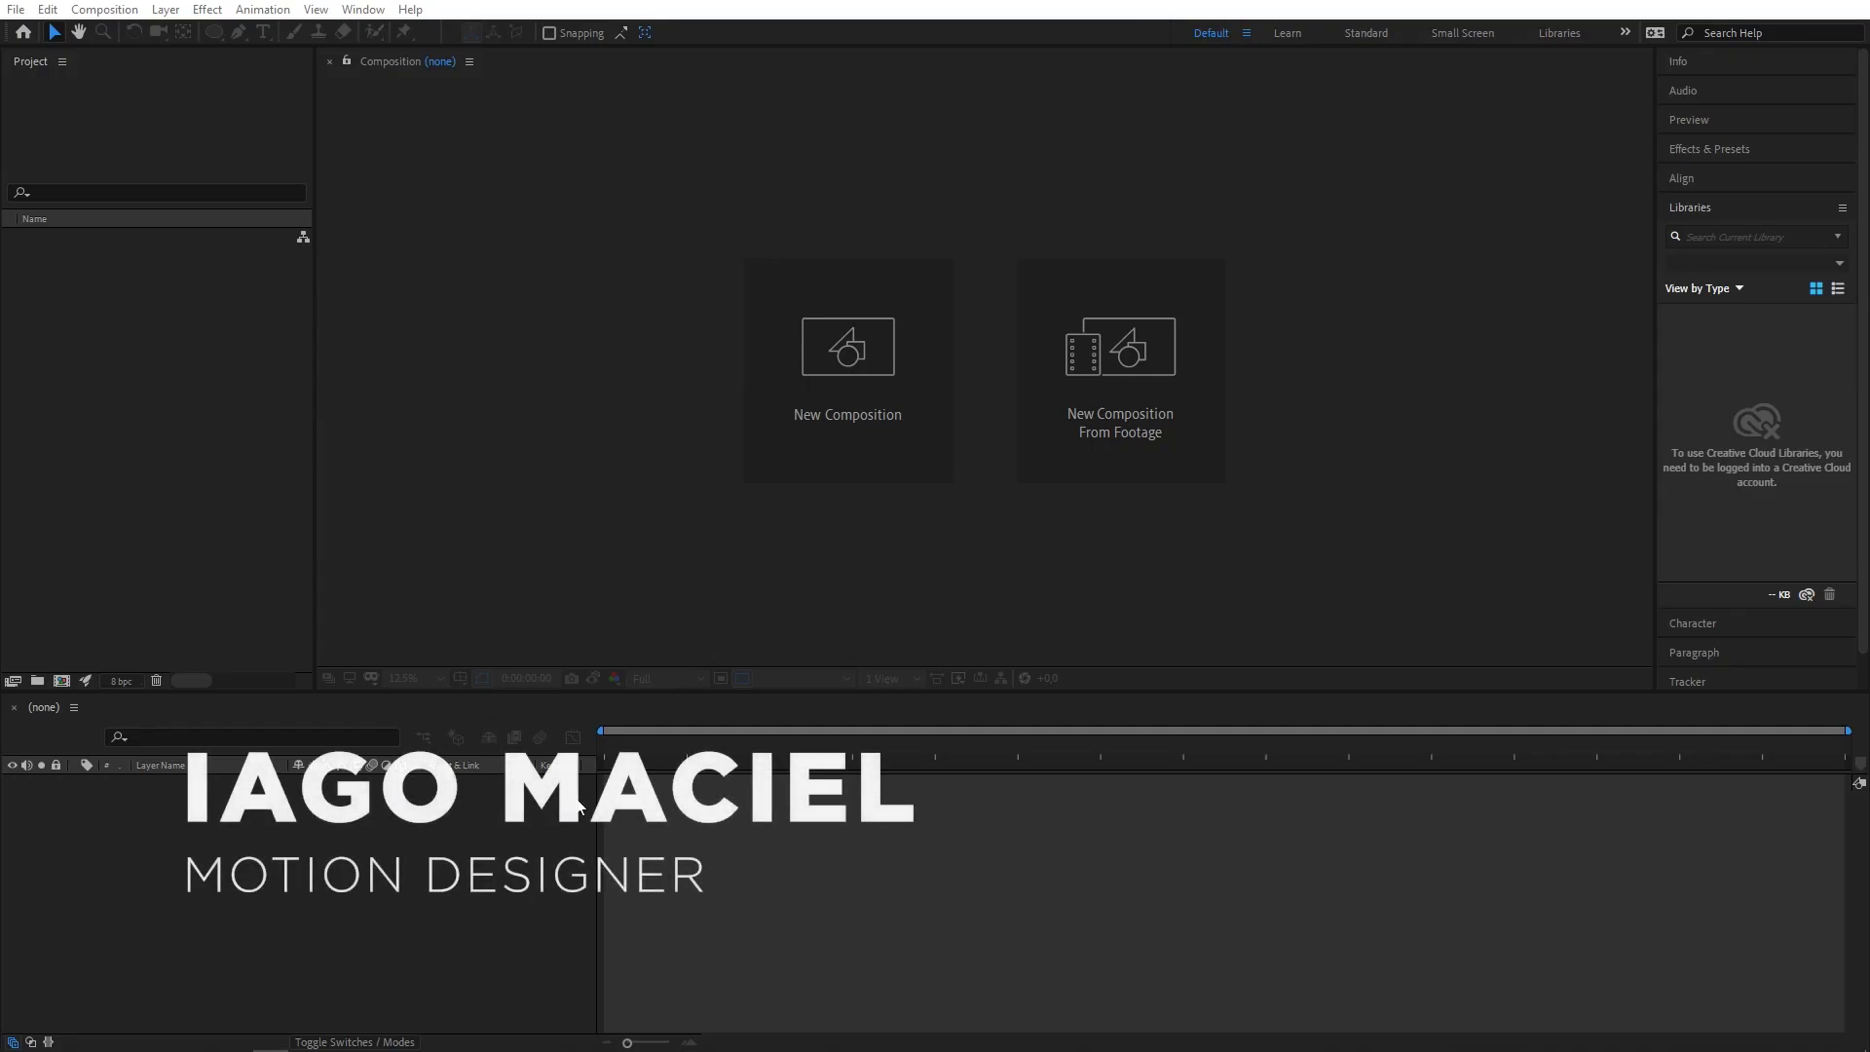
# Create a 1920×1080, 29.97 fps composition named 'Ball' using the HDTV 1080 29.97 preset.
pyautogui.click(578, 868)
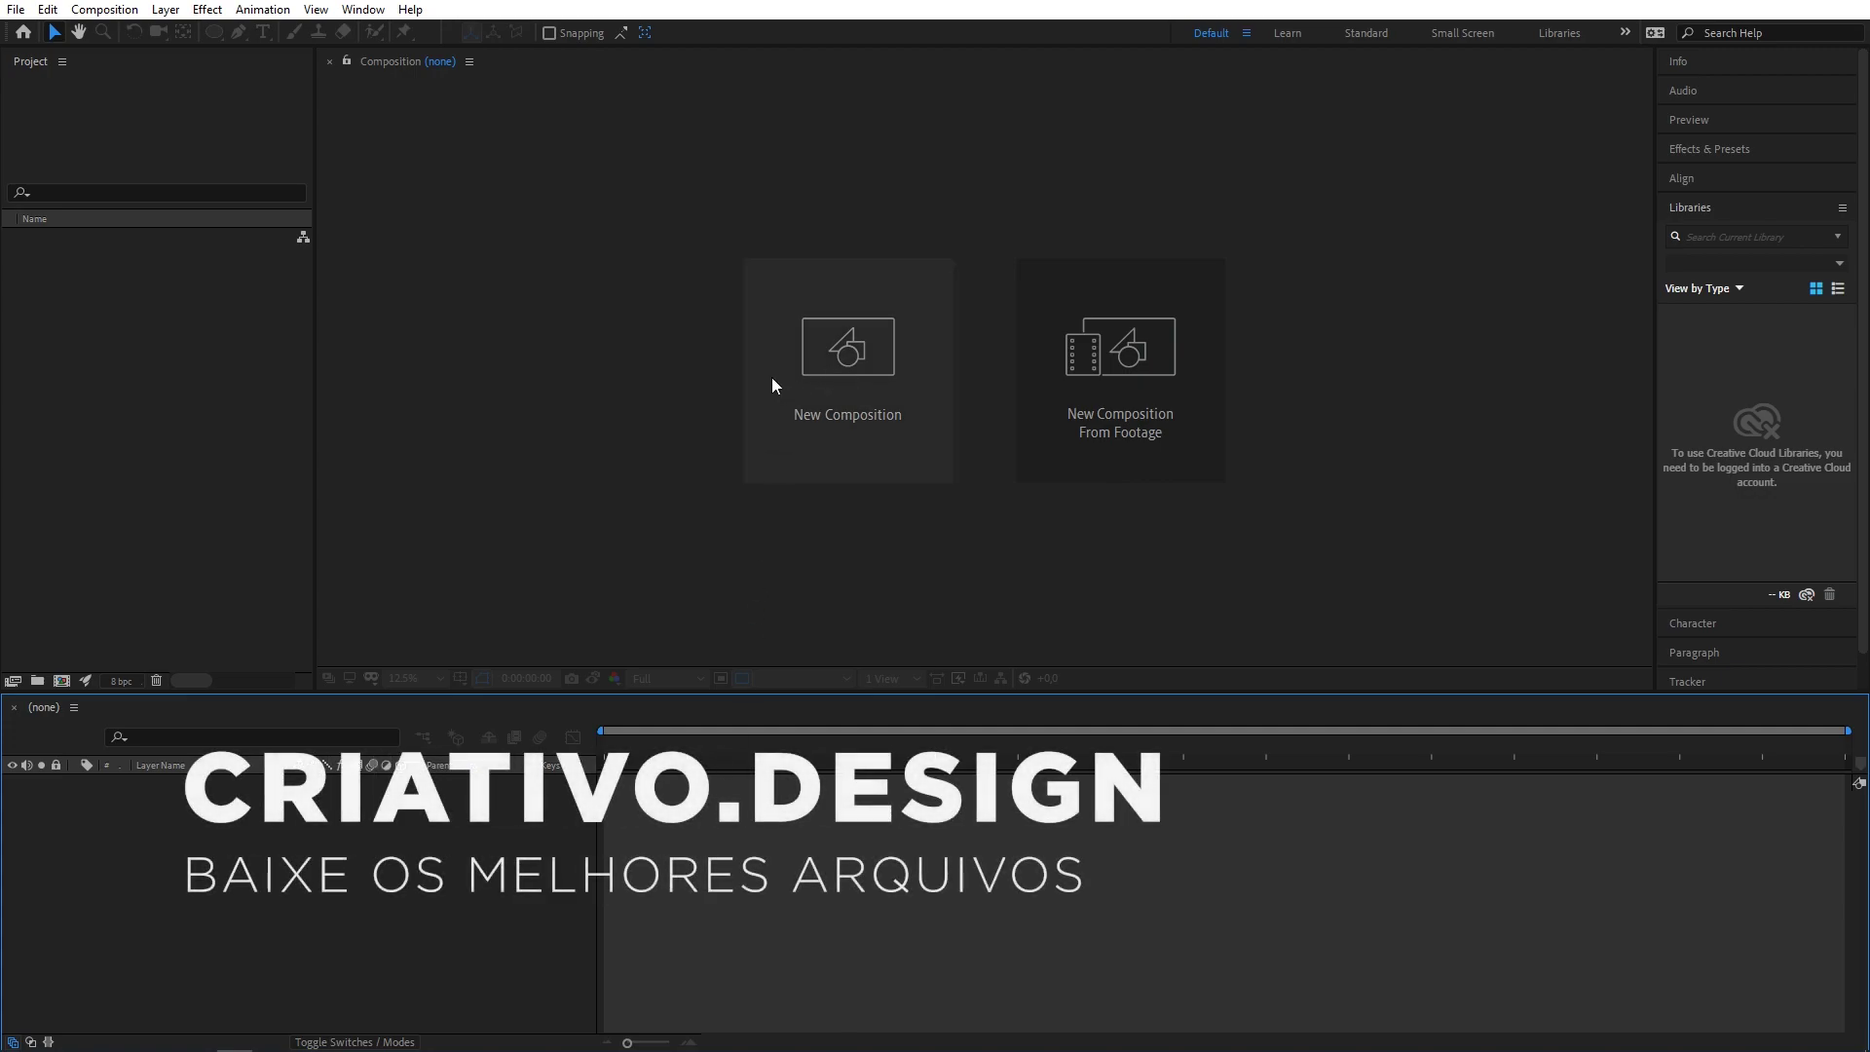
pyautogui.click(844, 368)
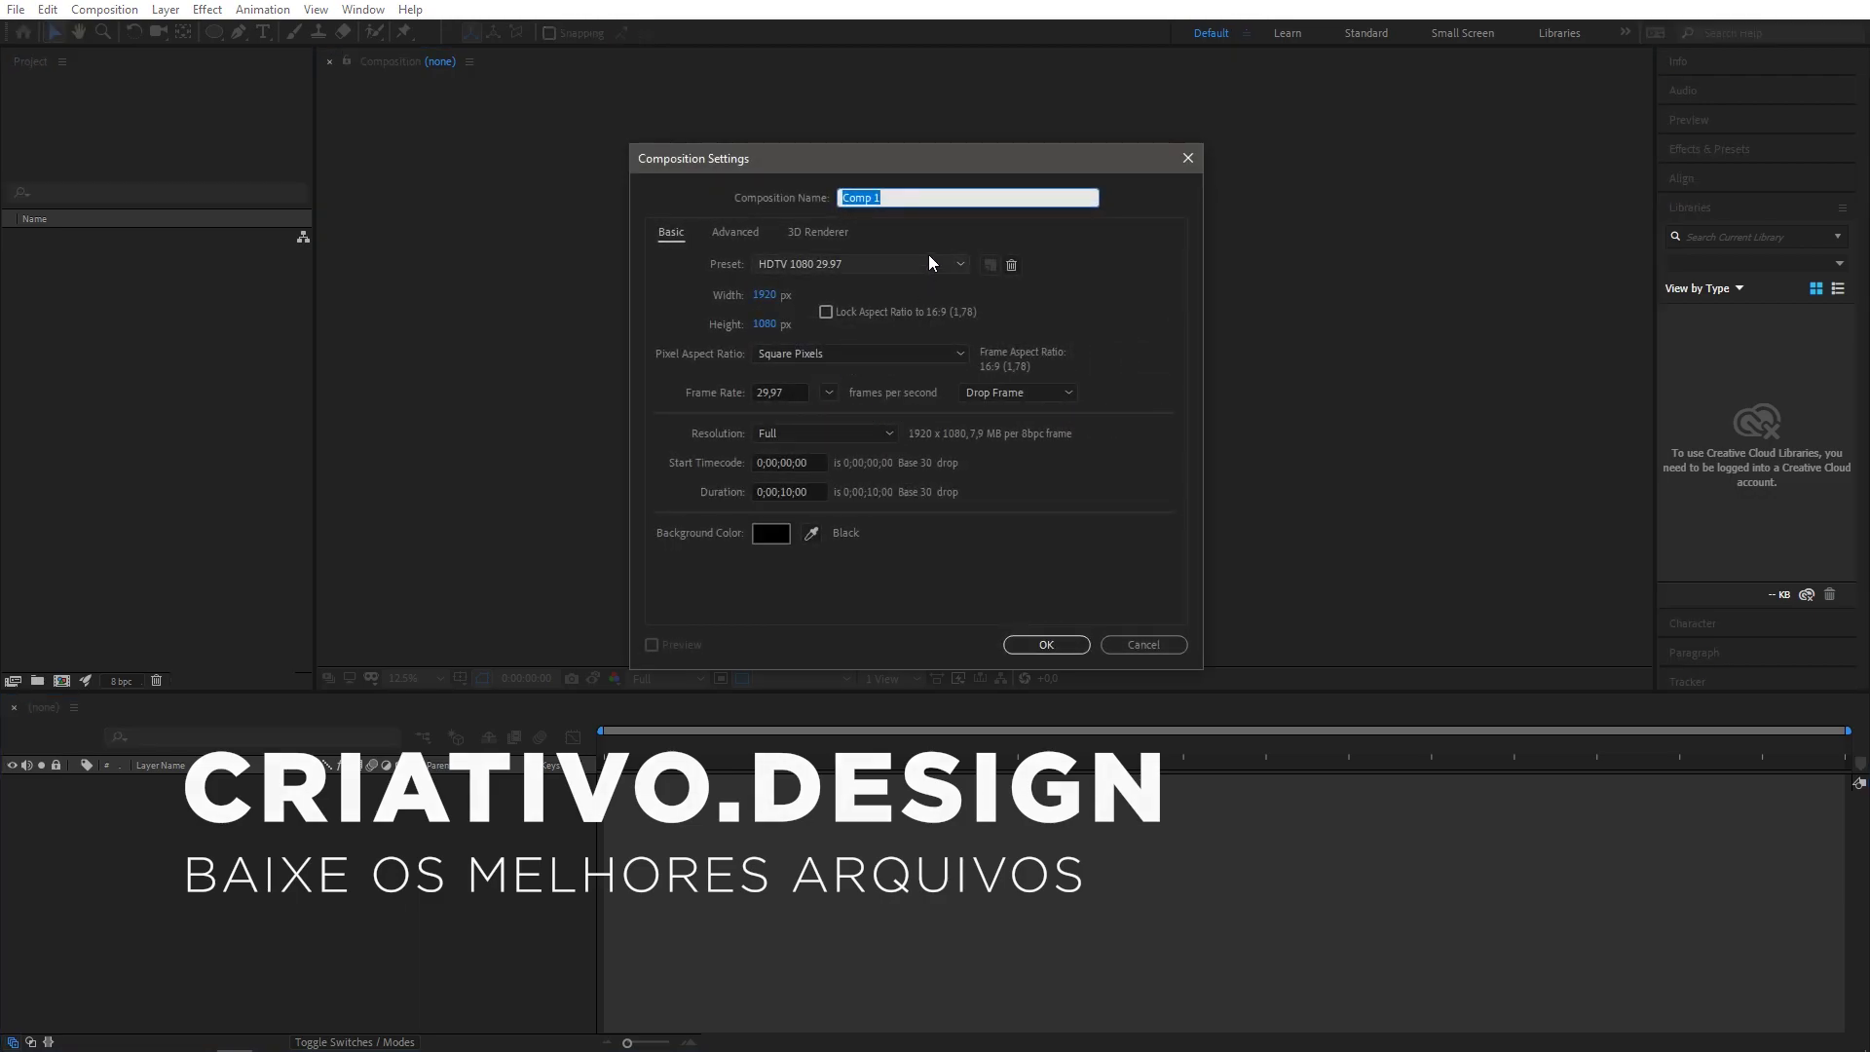
pyautogui.write('Ball')
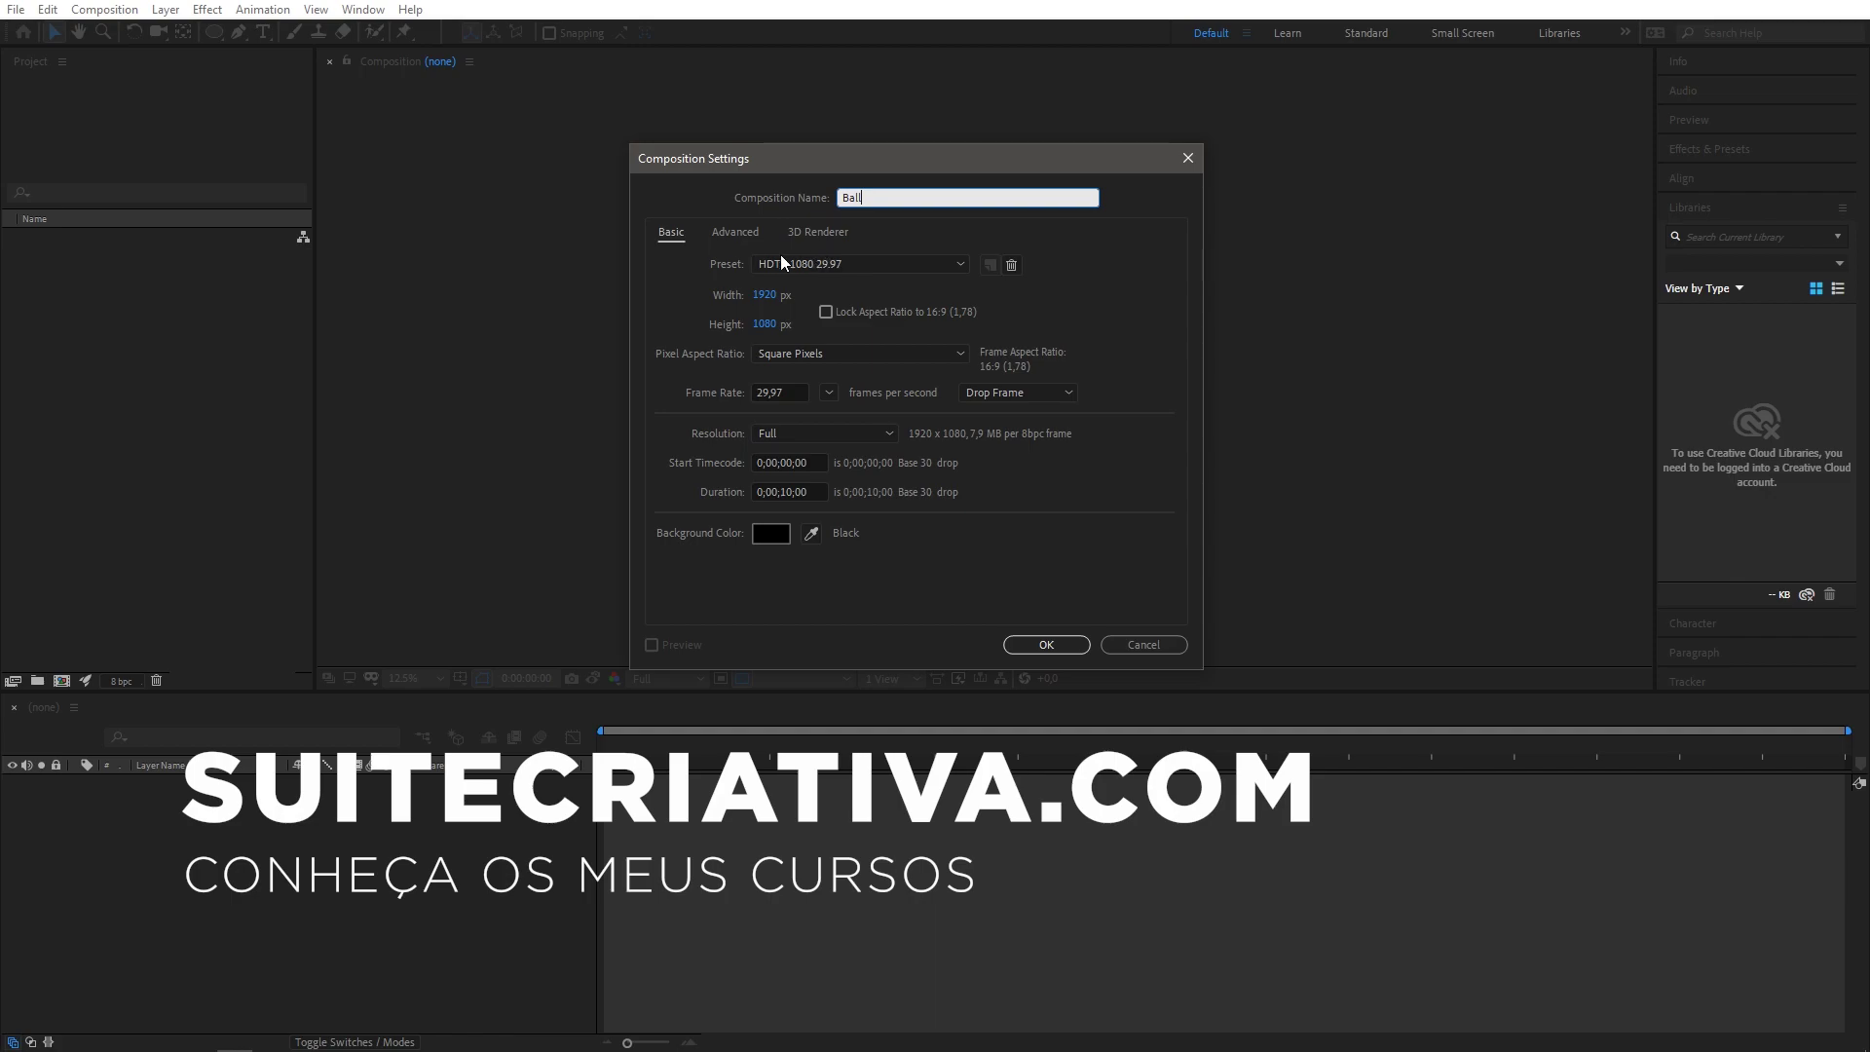
pyautogui.click(820, 261)
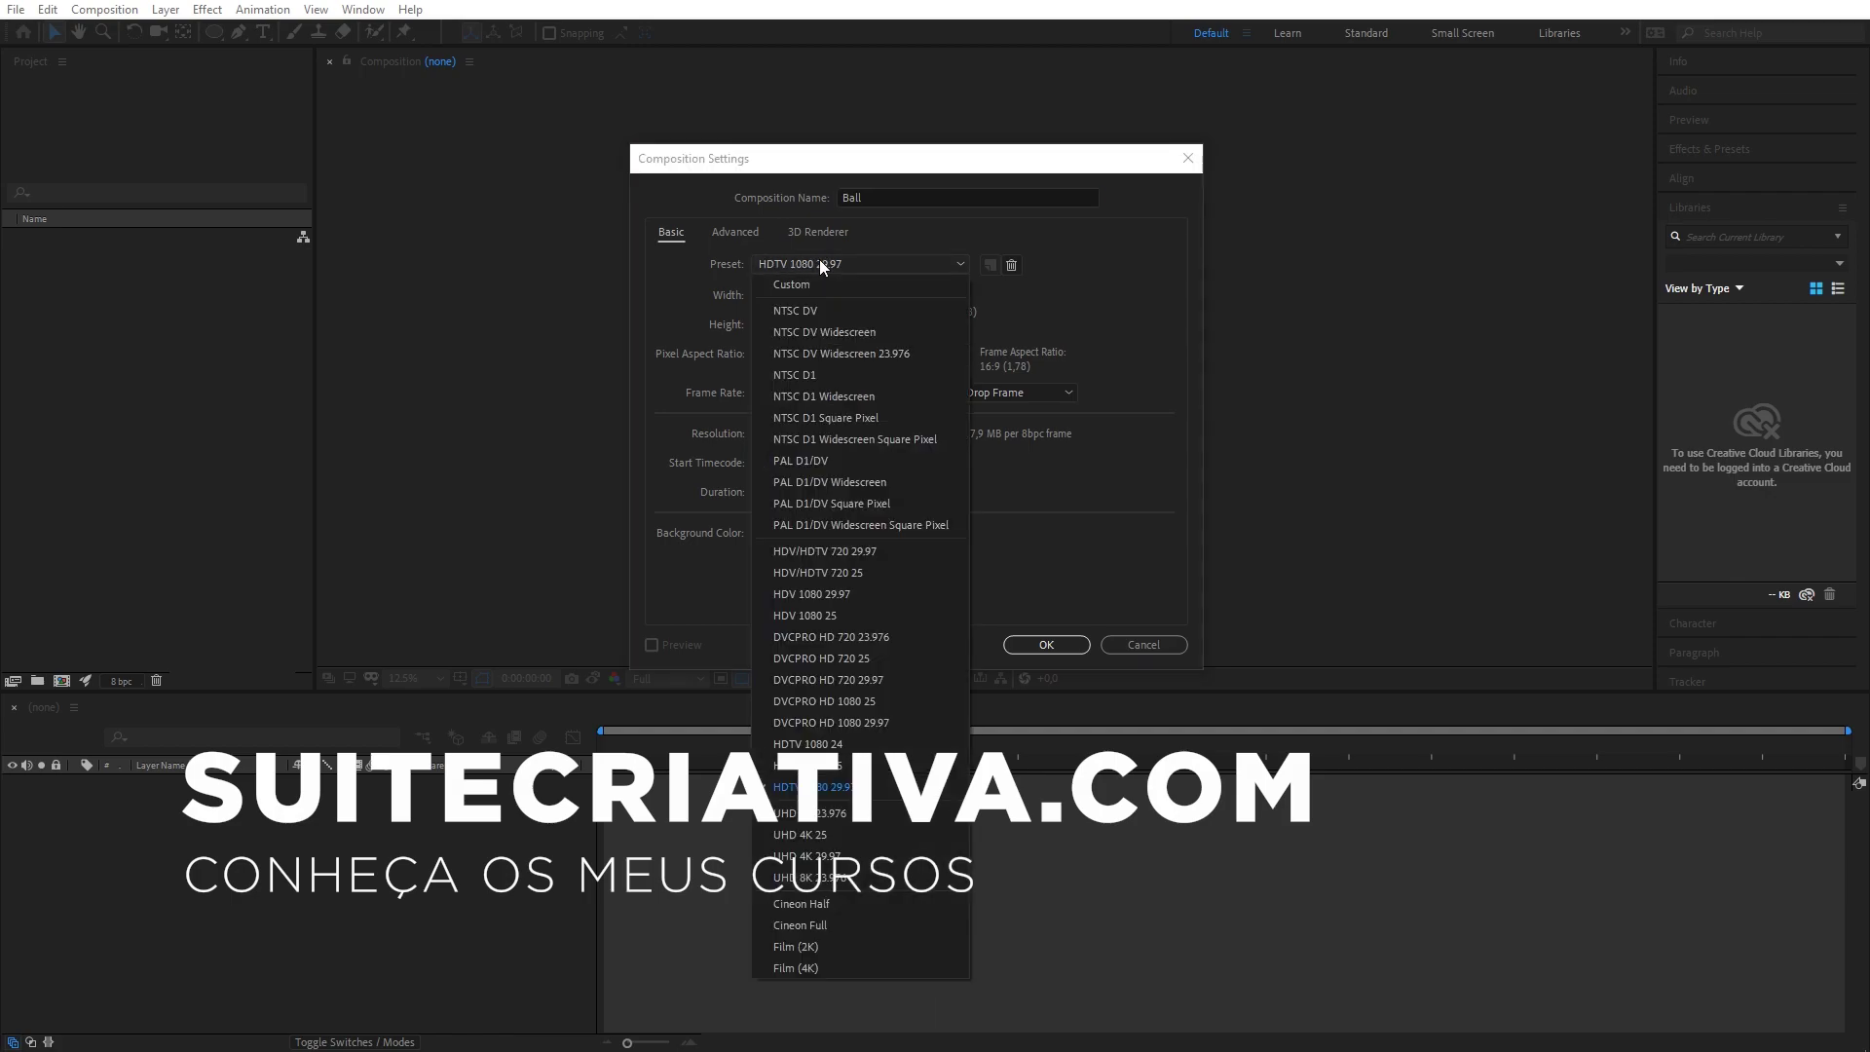
pyautogui.click(844, 789)
pyautogui.click(1048, 646)
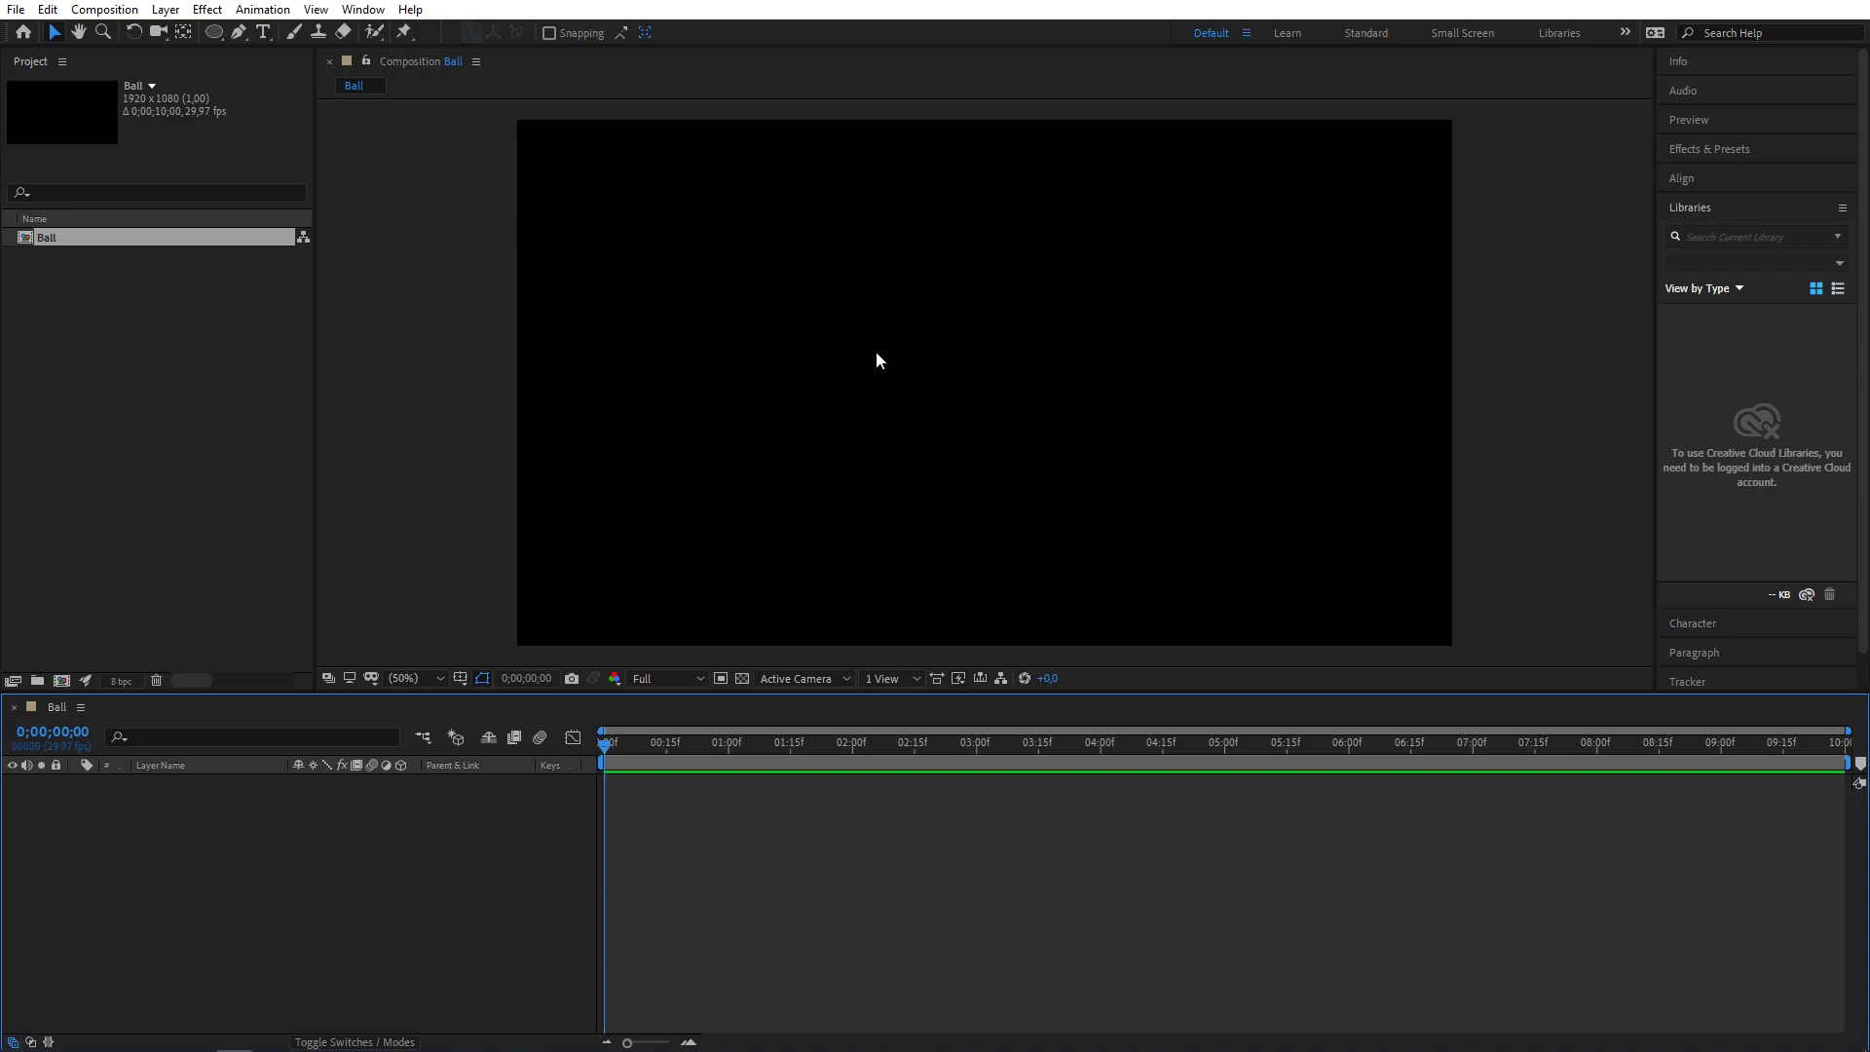
# Add a white solid layer named 'BG' via Layer > New > Solid, then deselect it.
pyautogui.hotkey('ctrl', 'y')
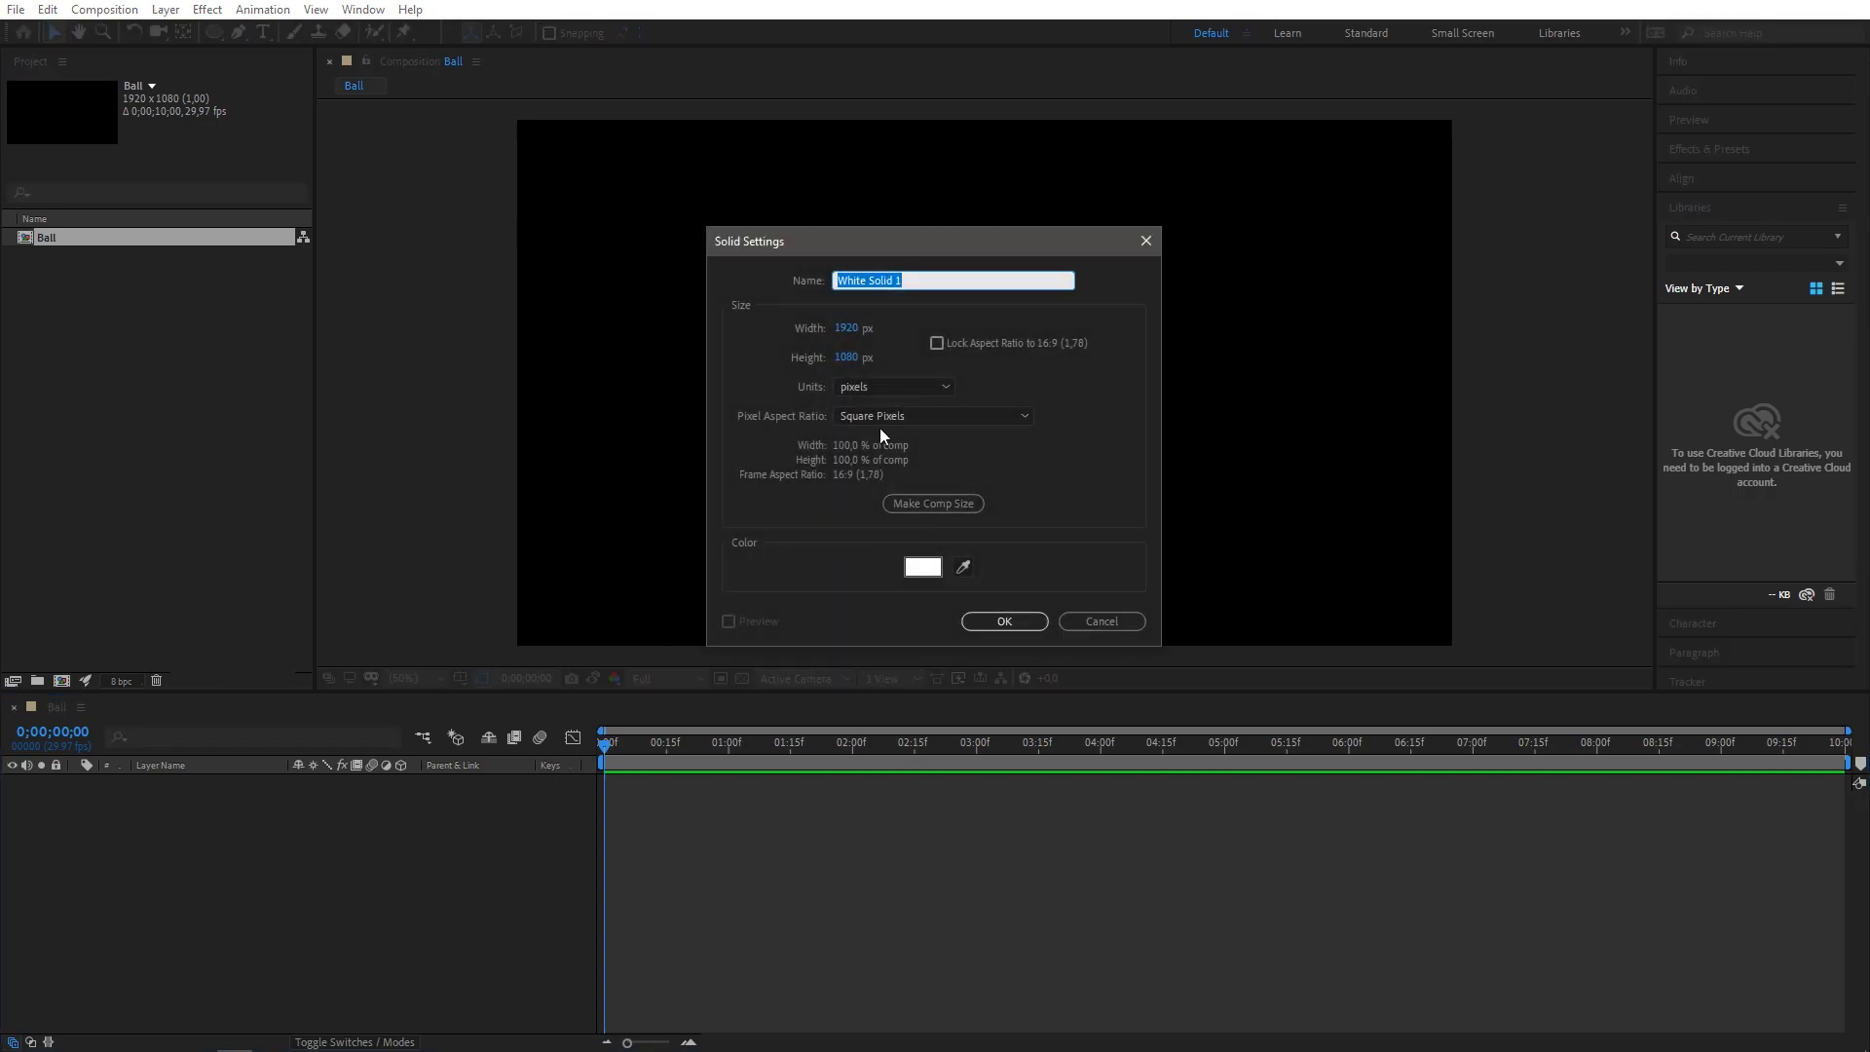
pyautogui.click(1107, 628)
pyautogui.click(166, 10)
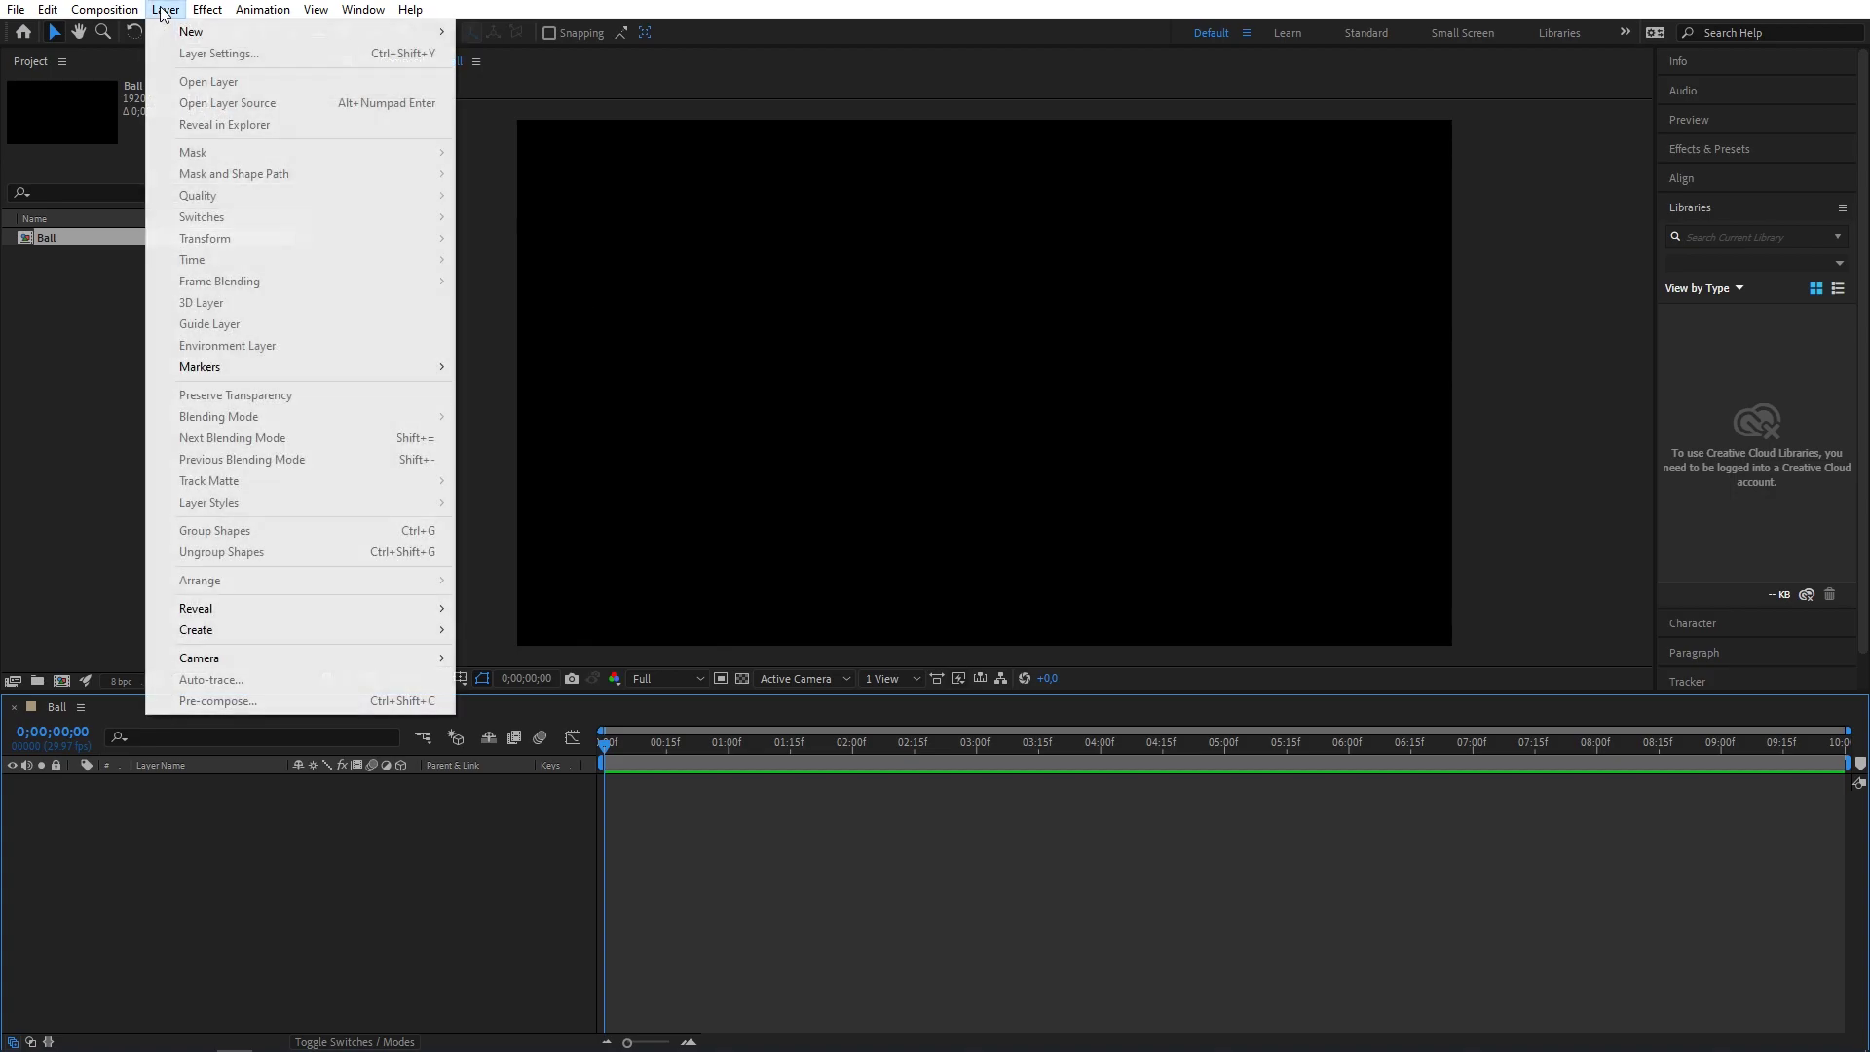
pyautogui.moveTo(269, 37)
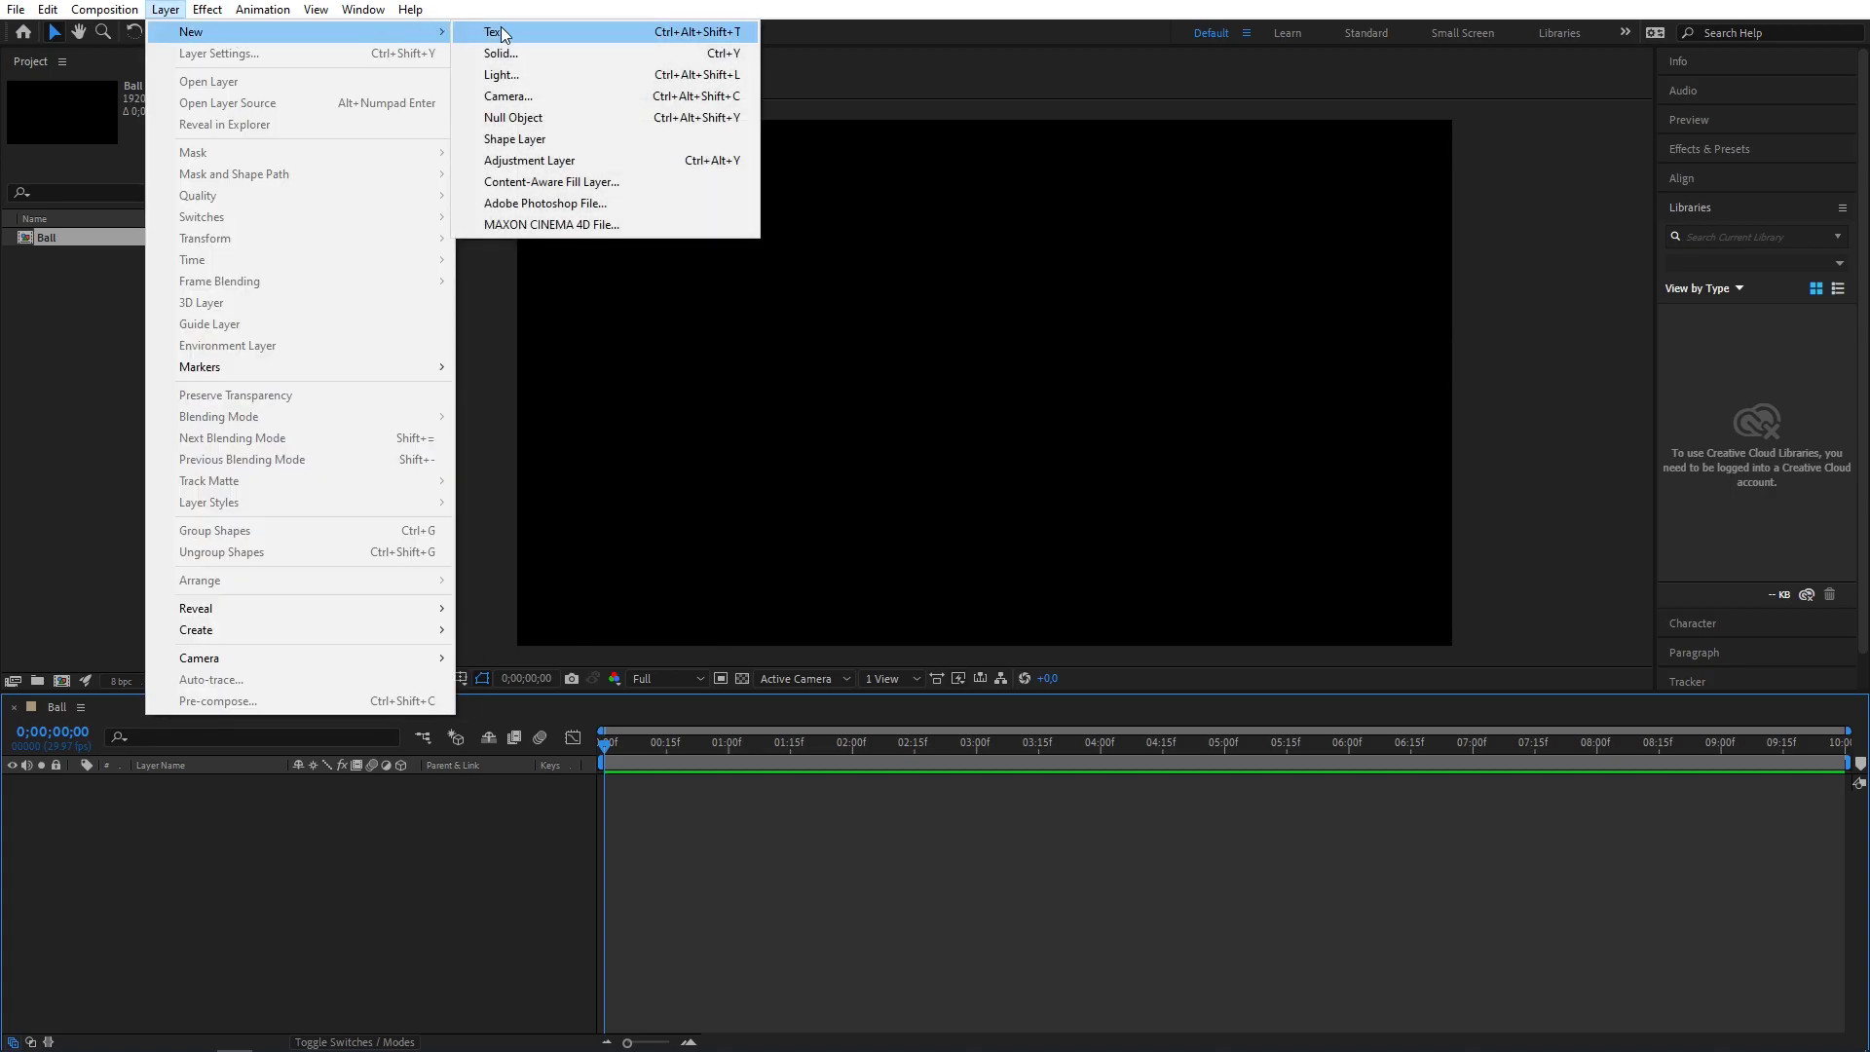
pyautogui.click(523, 54)
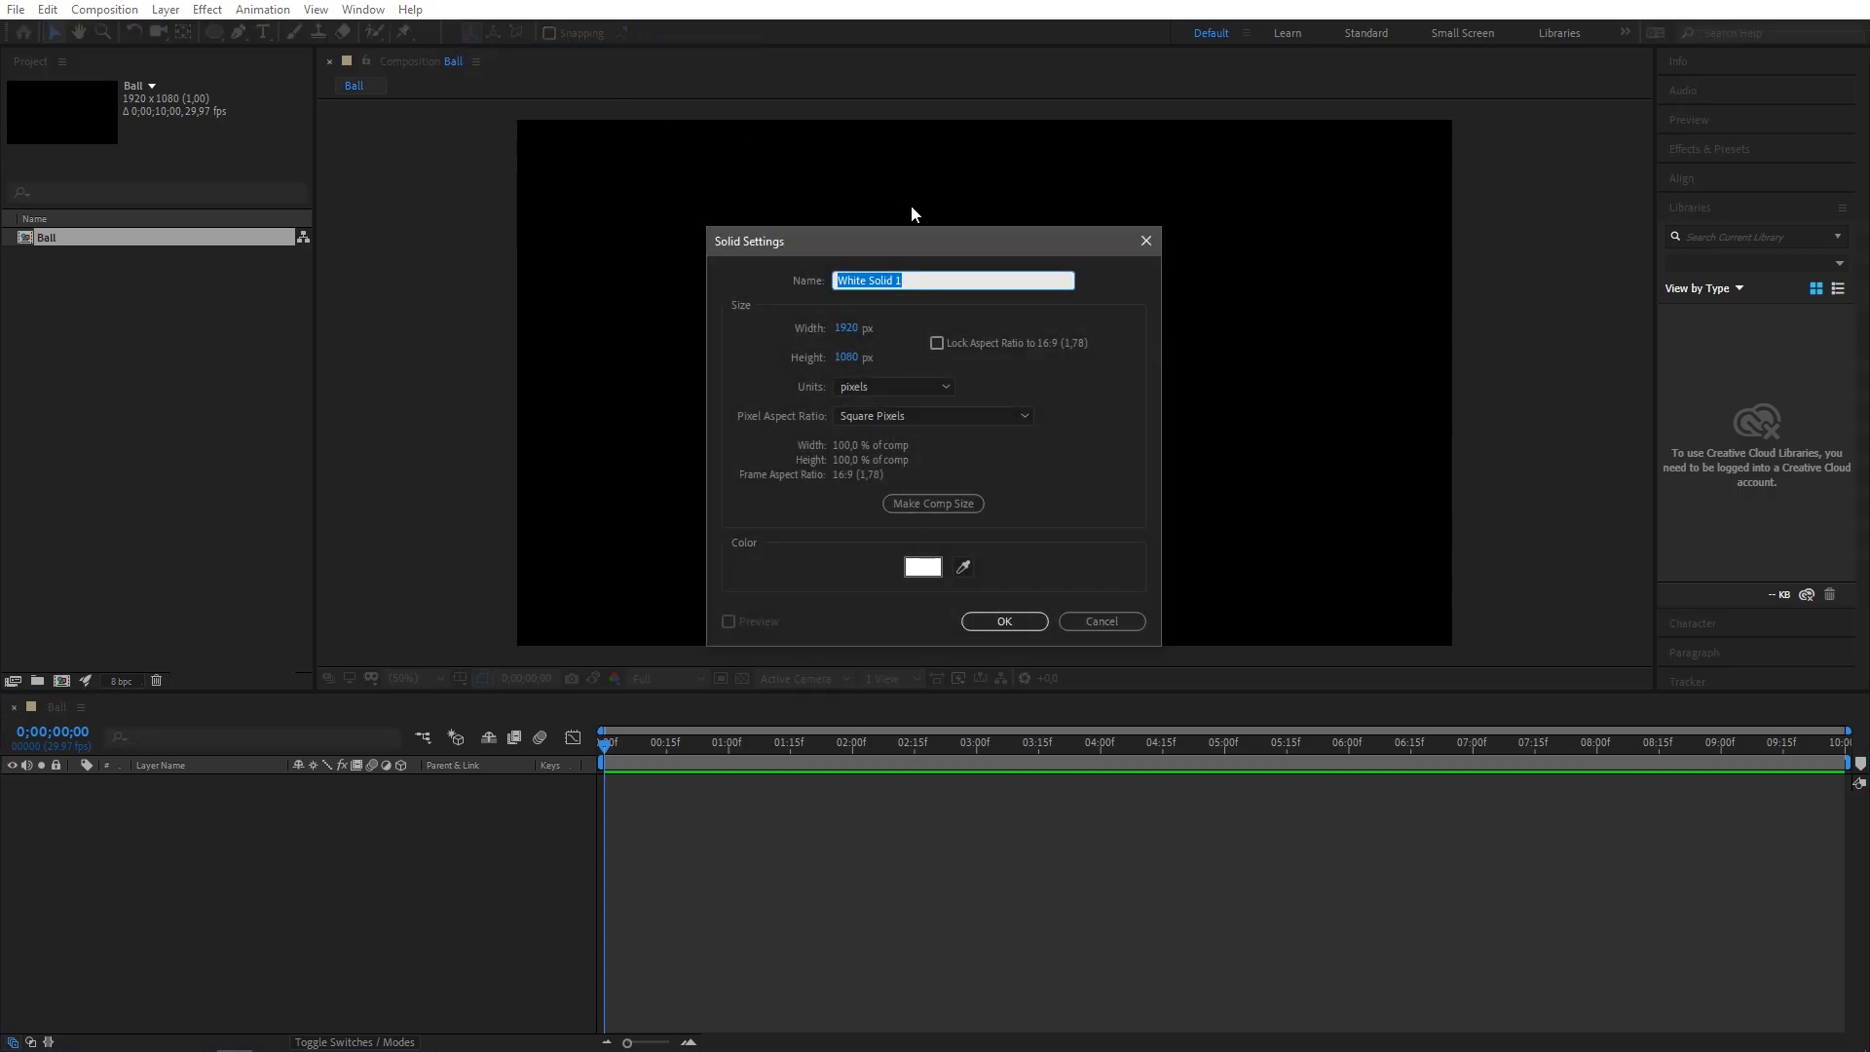
pyautogui.write('BG')
pyautogui.click(1014, 624)
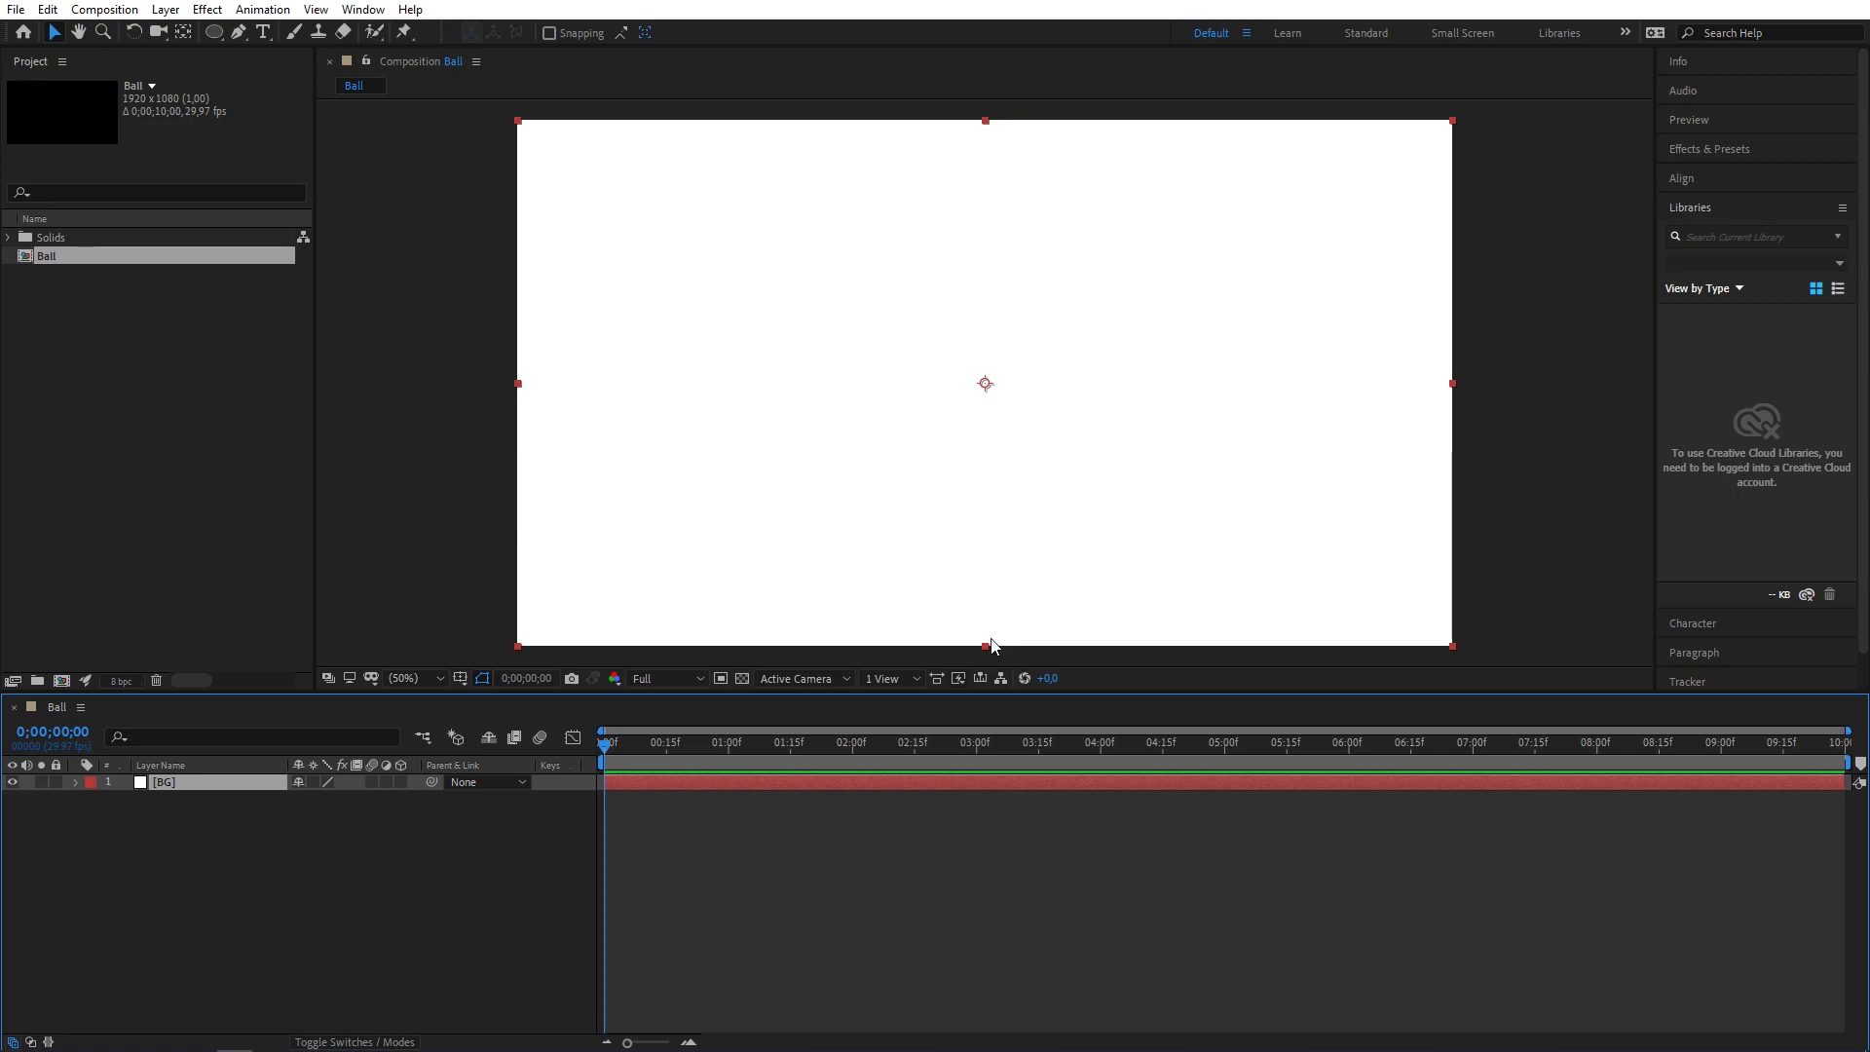
pyautogui.click(393, 933)
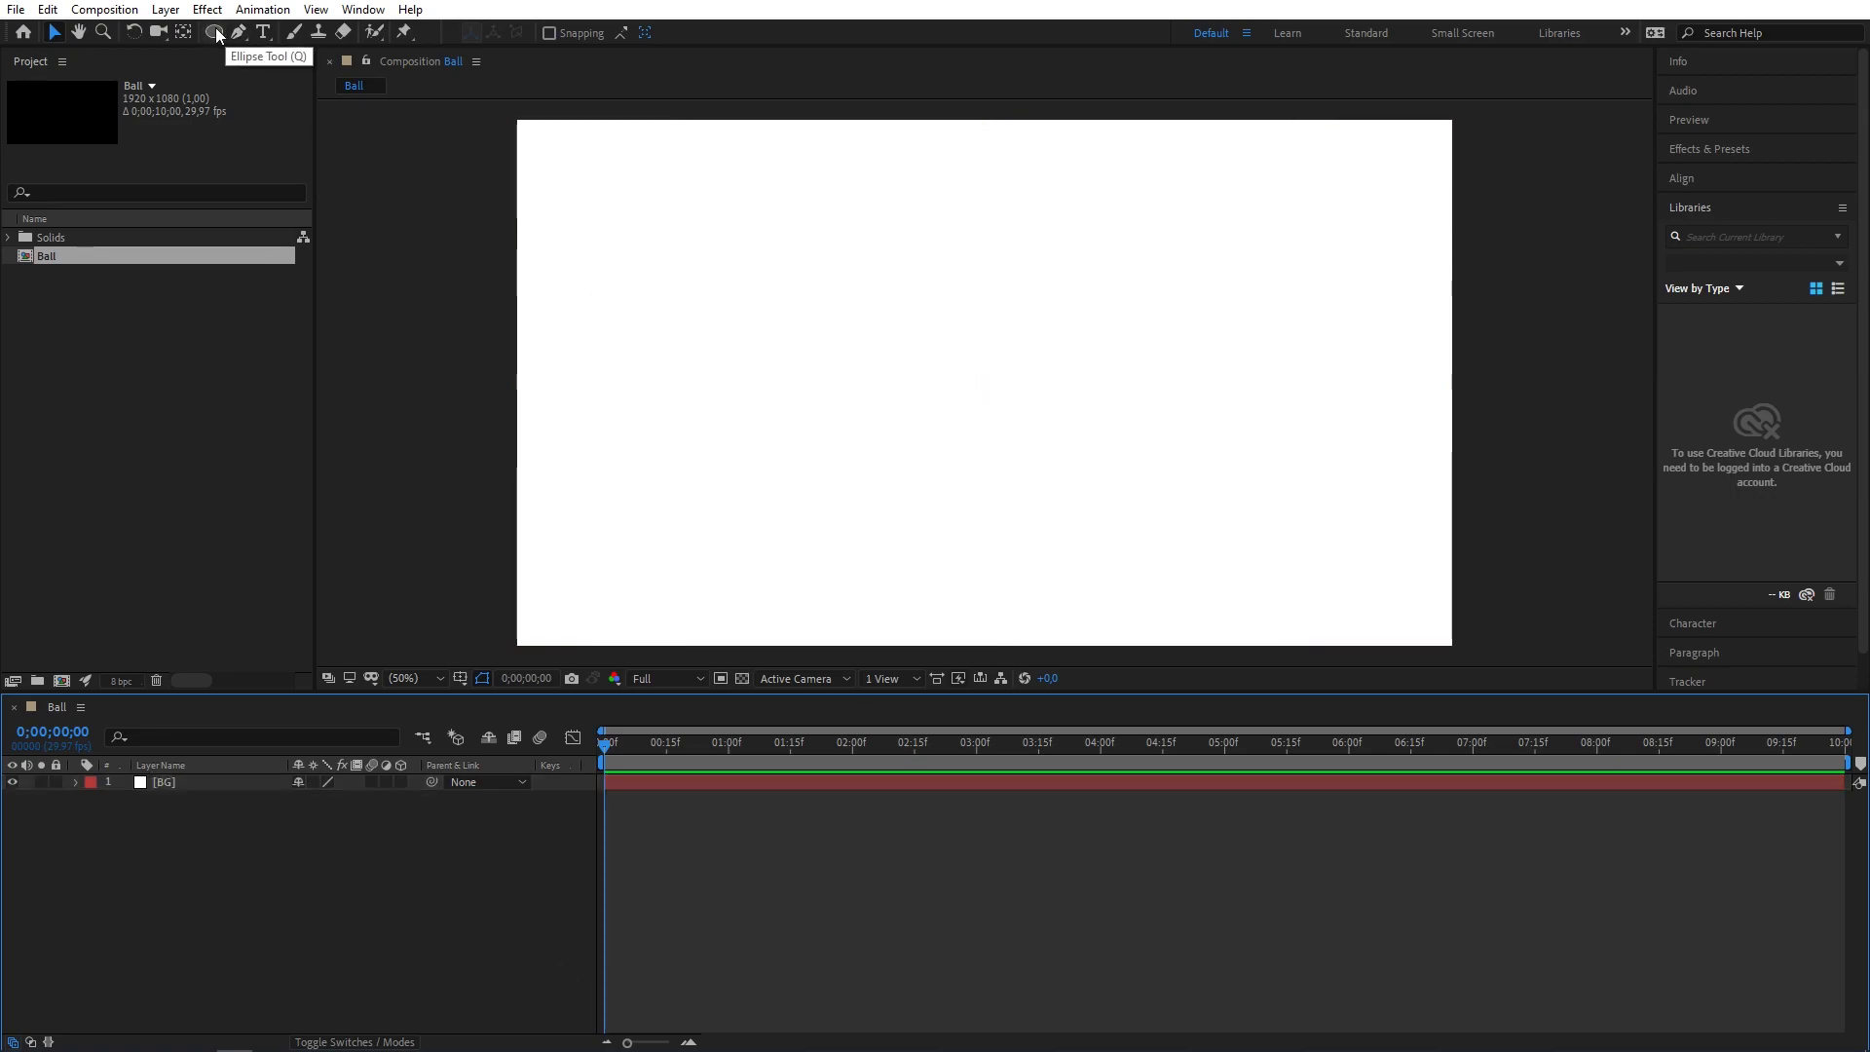
# Draw a small red circle with the Ellipse tool near the frame centre.
pyautogui.click(214, 29)
pyautogui.click(214, 29)
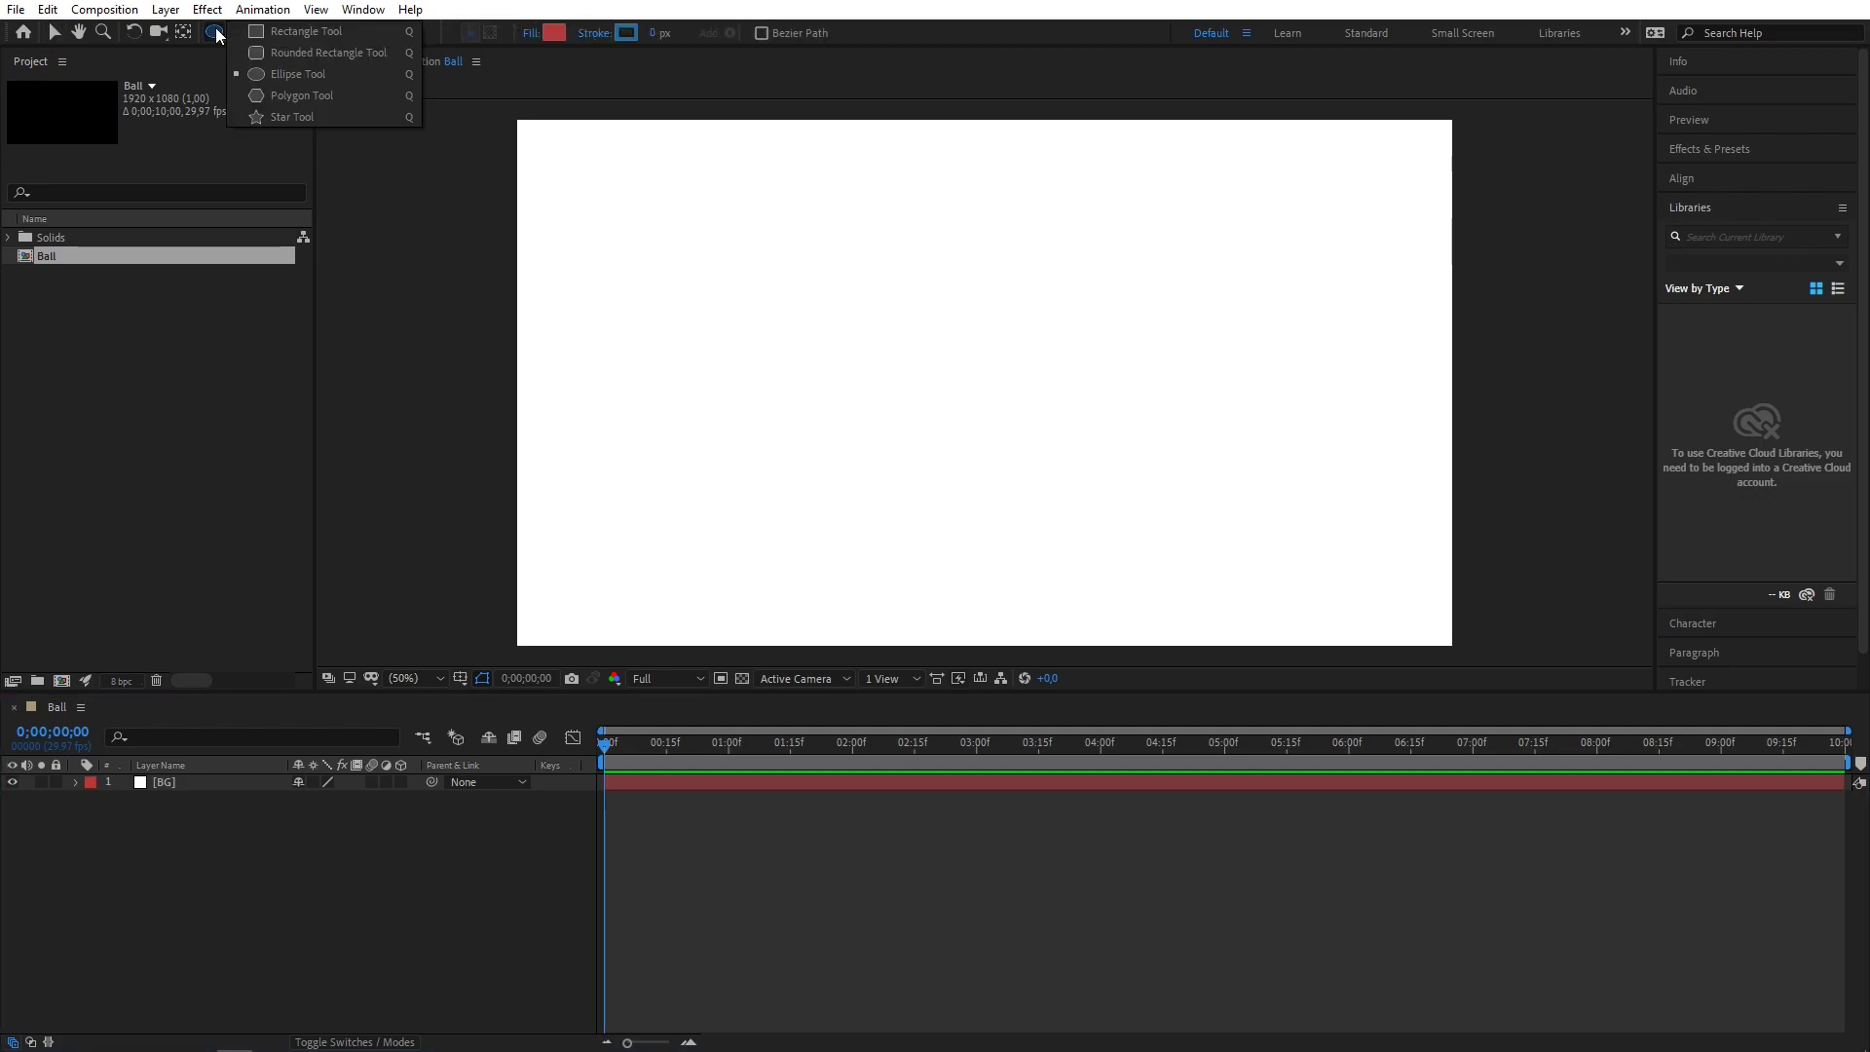
pyautogui.click(289, 74)
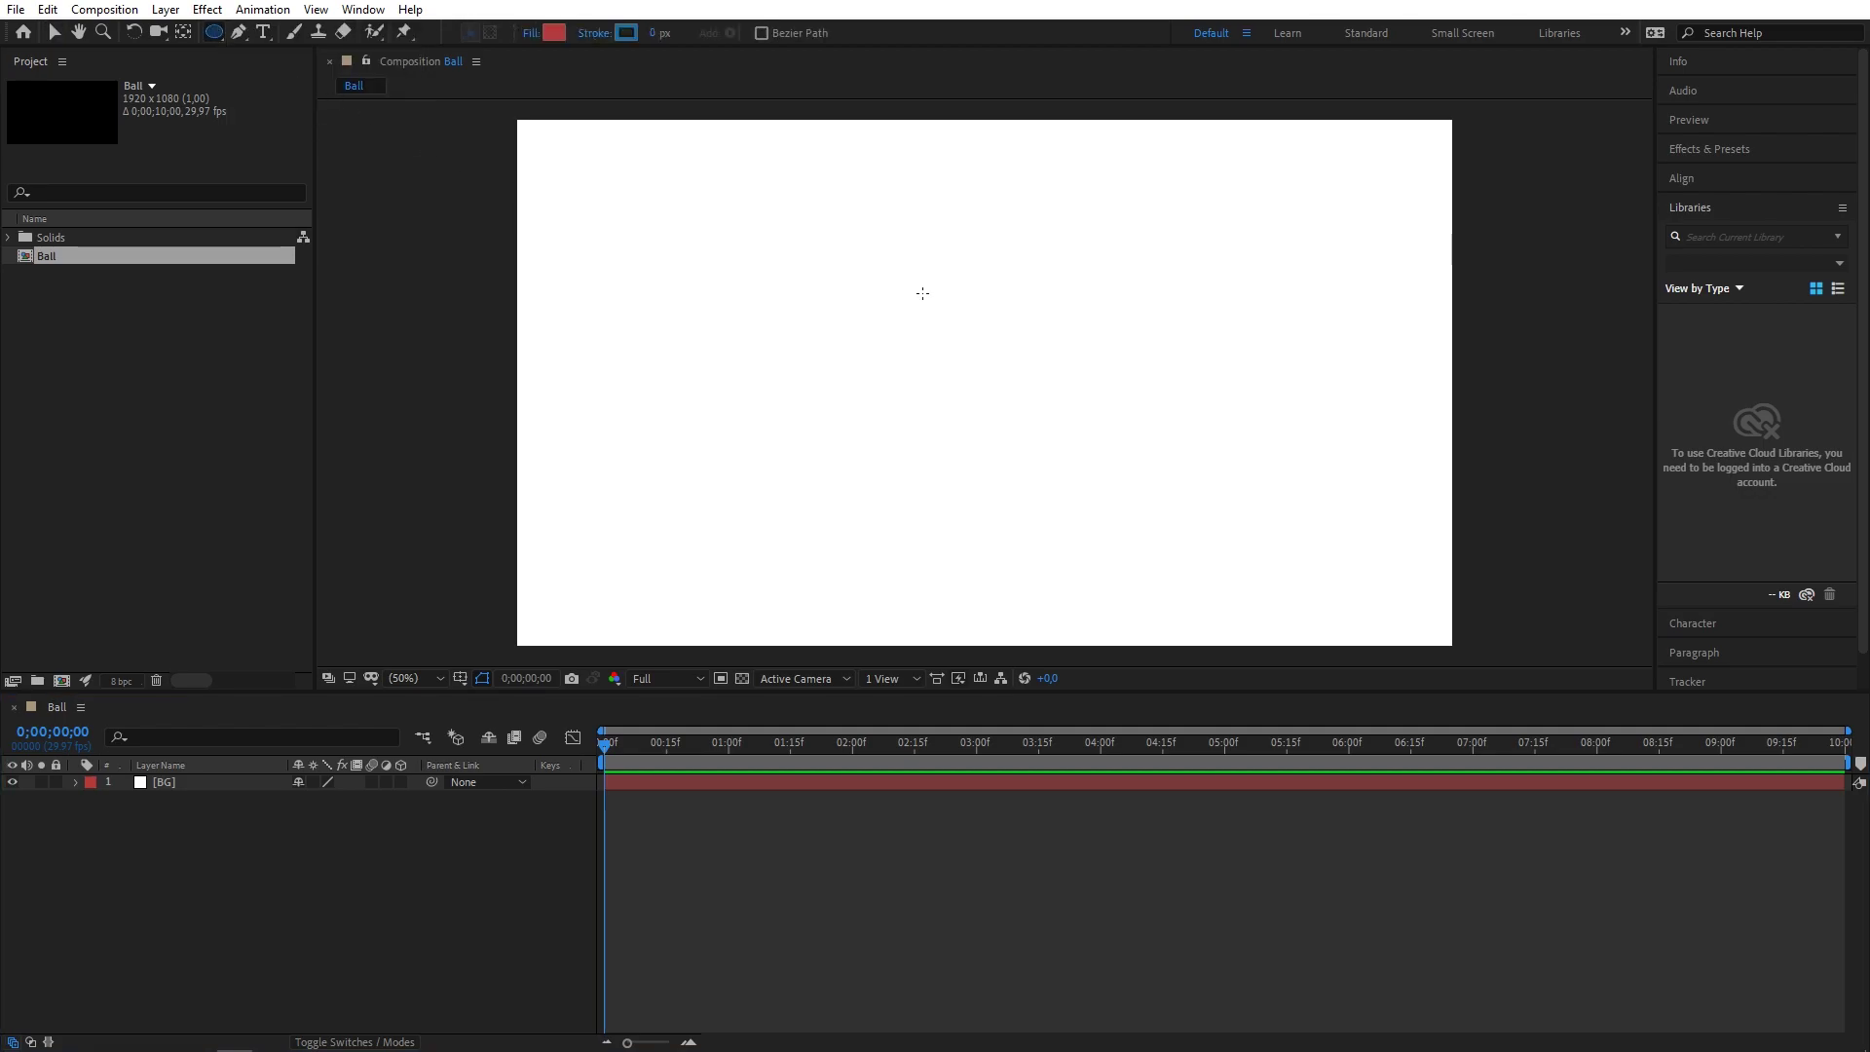
pyautogui.moveTo(954, 308); pyautogui.dragTo(1040, 394)
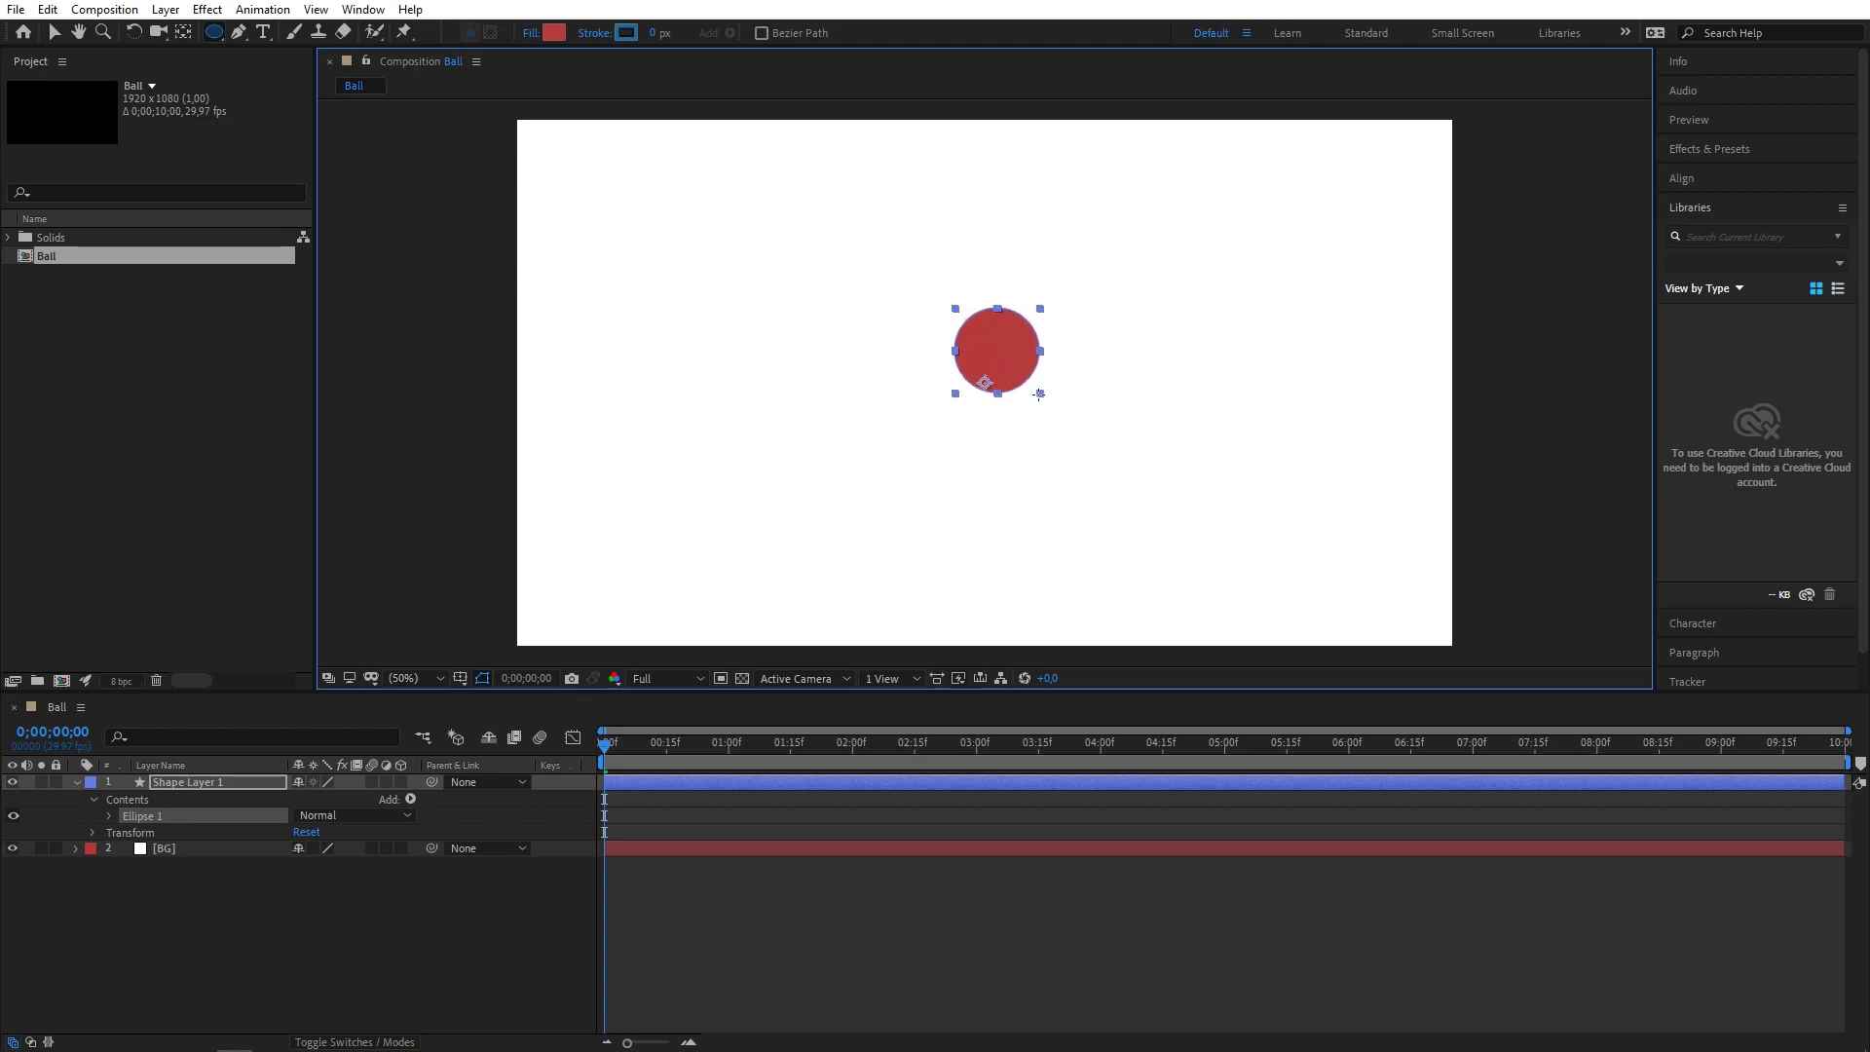
# Centre the circle layer in the composition, return to the Selection tool, and show safe guides.
pyautogui.click(220, 782)
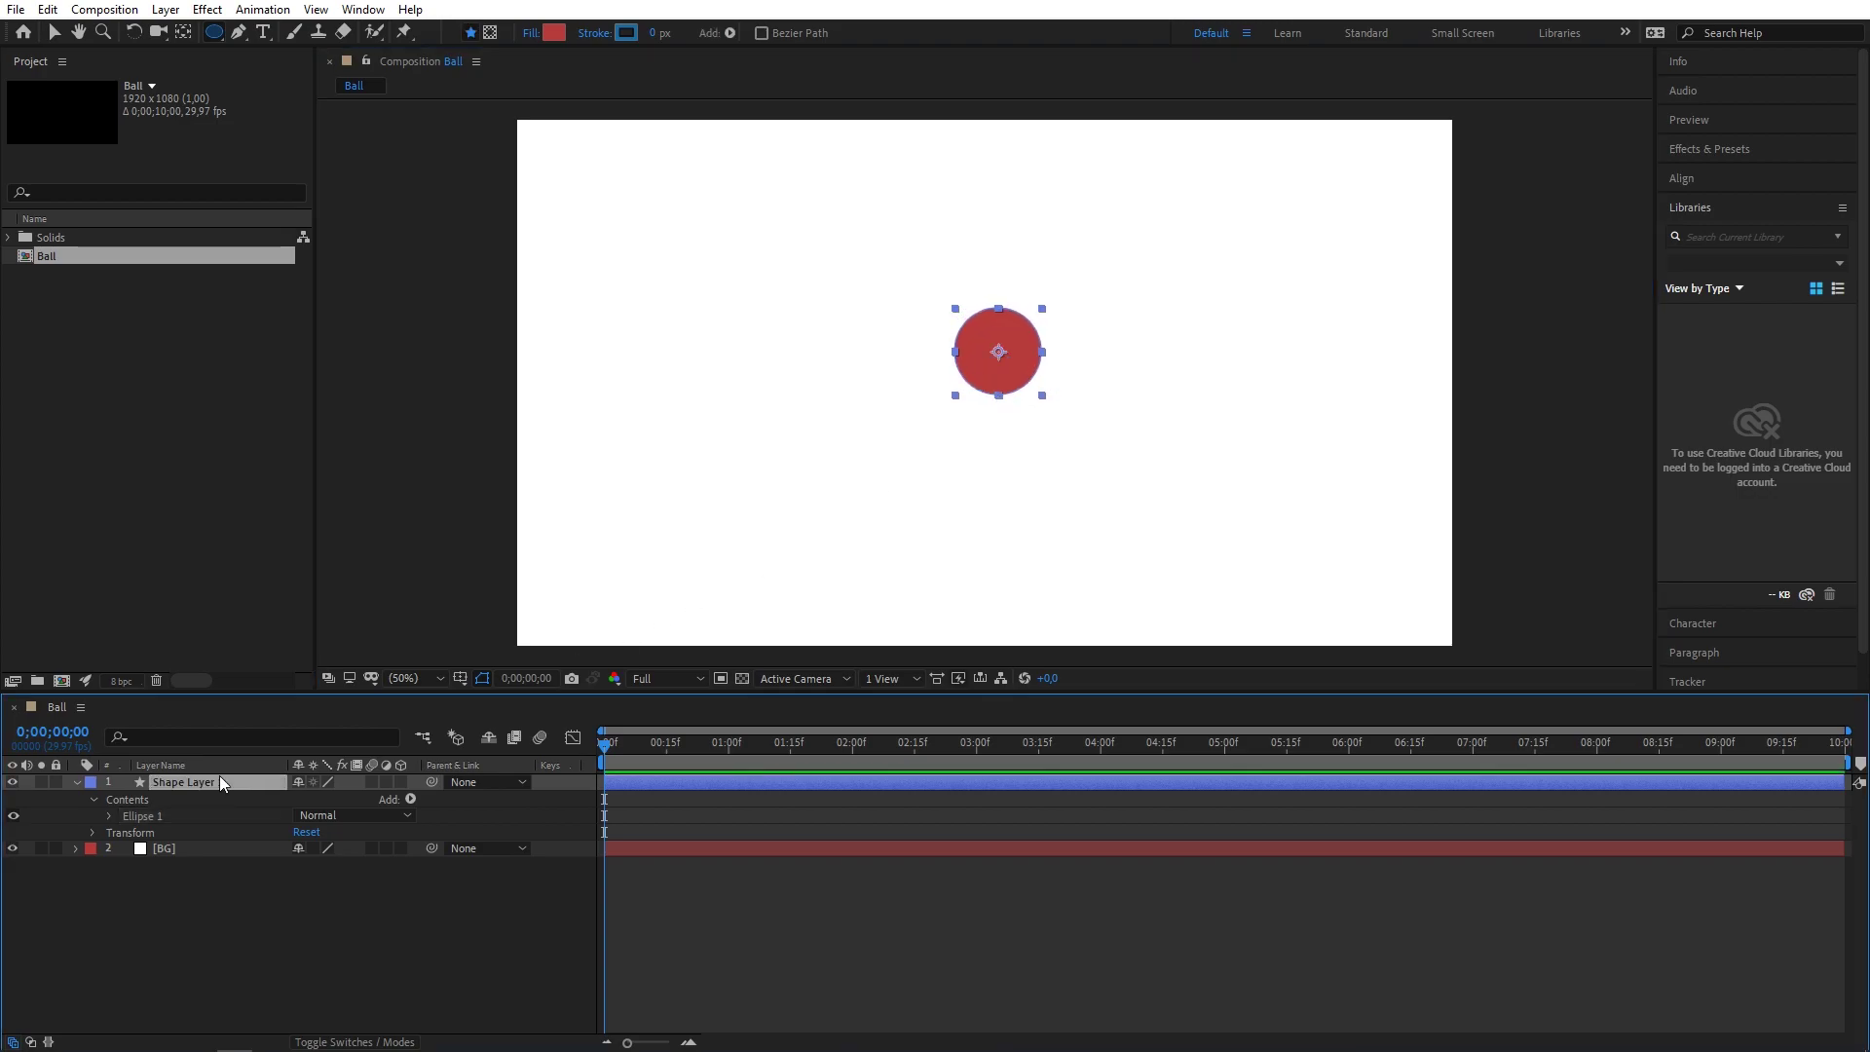
pyautogui.hotkey('ctrl', 'Home')
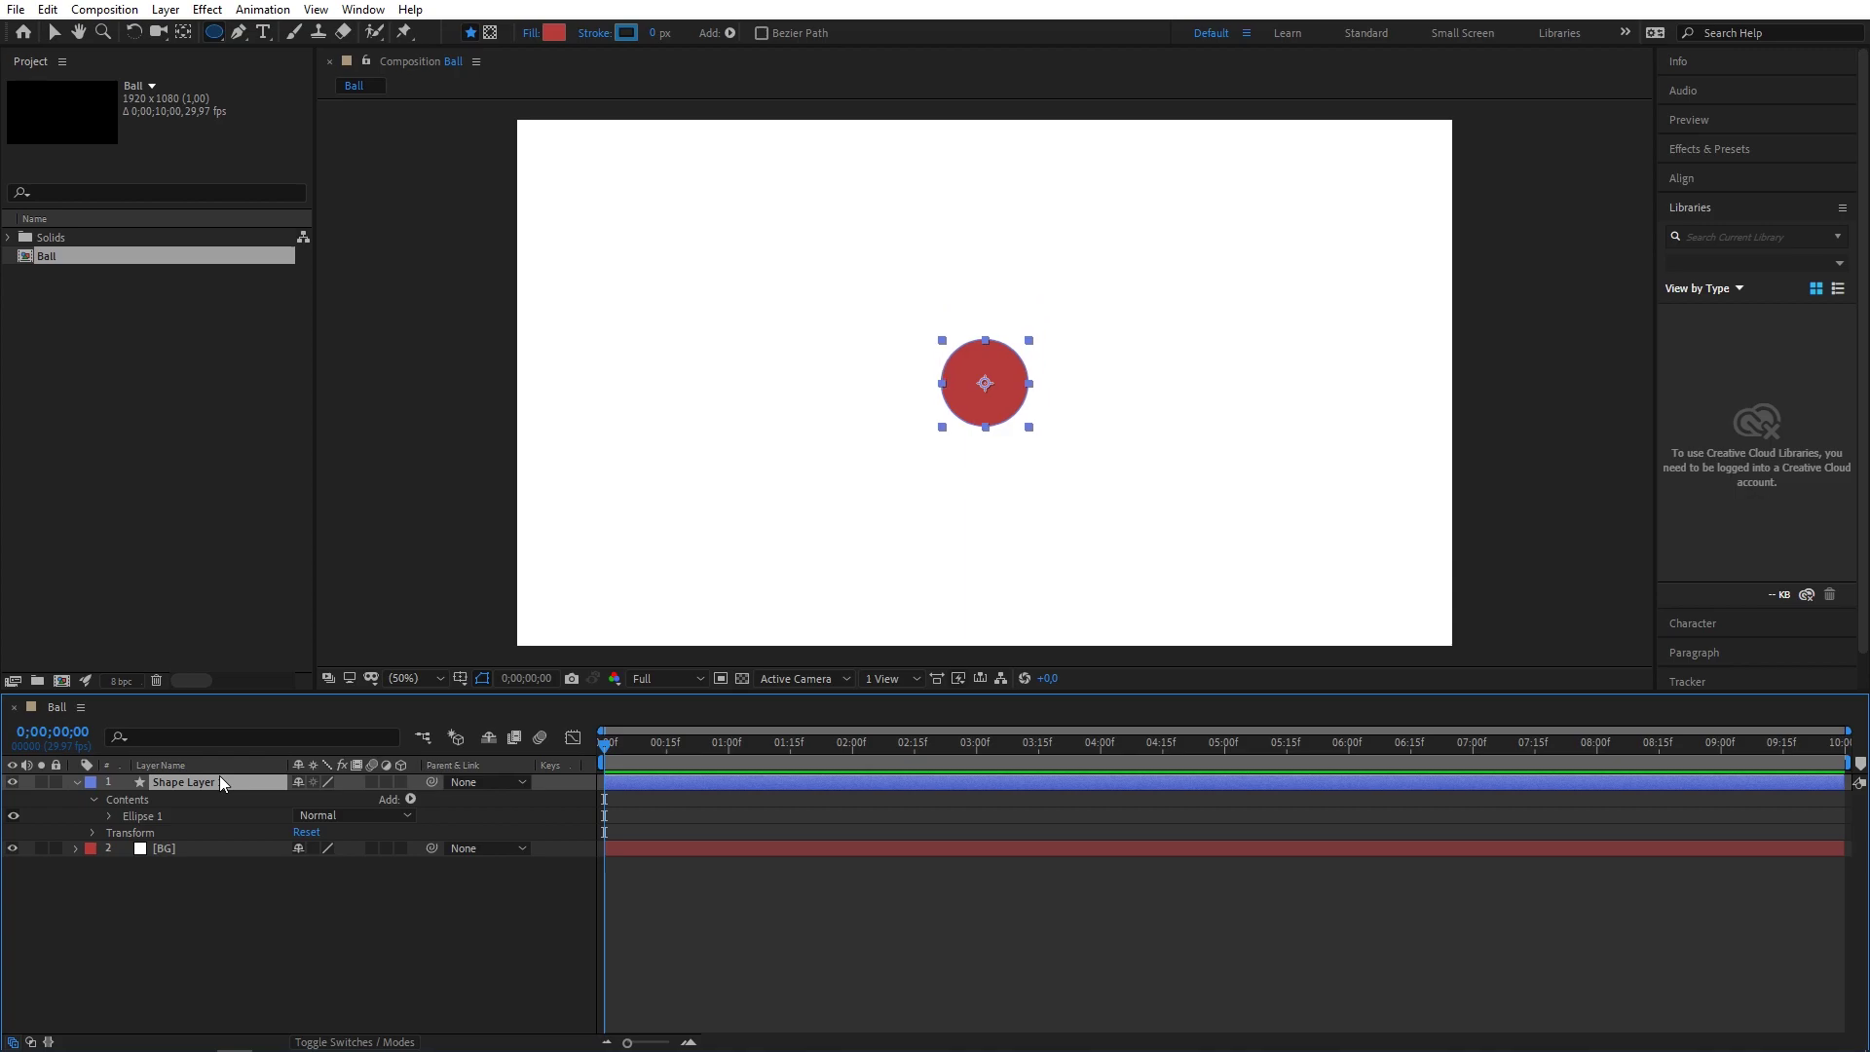
pyautogui.press('v')
pyautogui.press("'")
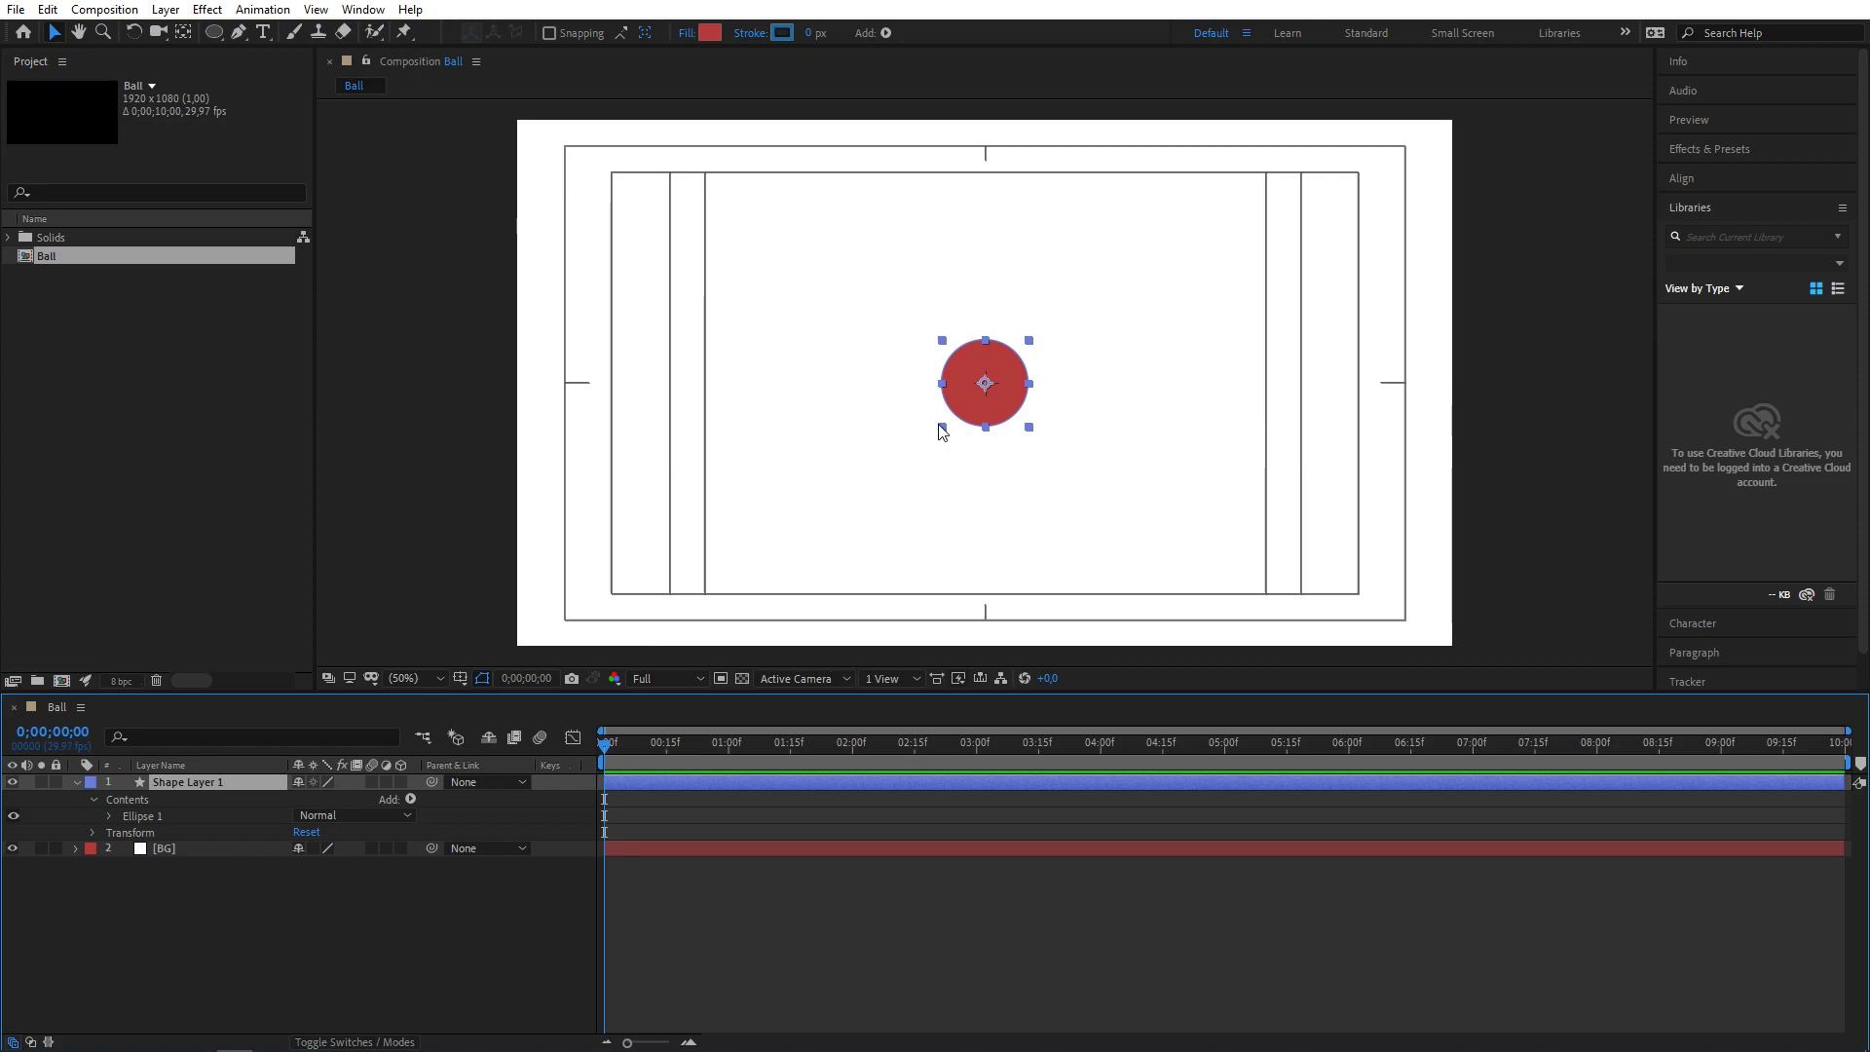
# Hide the safe guides and move the ball's anchor point to its right edge.
pyautogui.press("'")
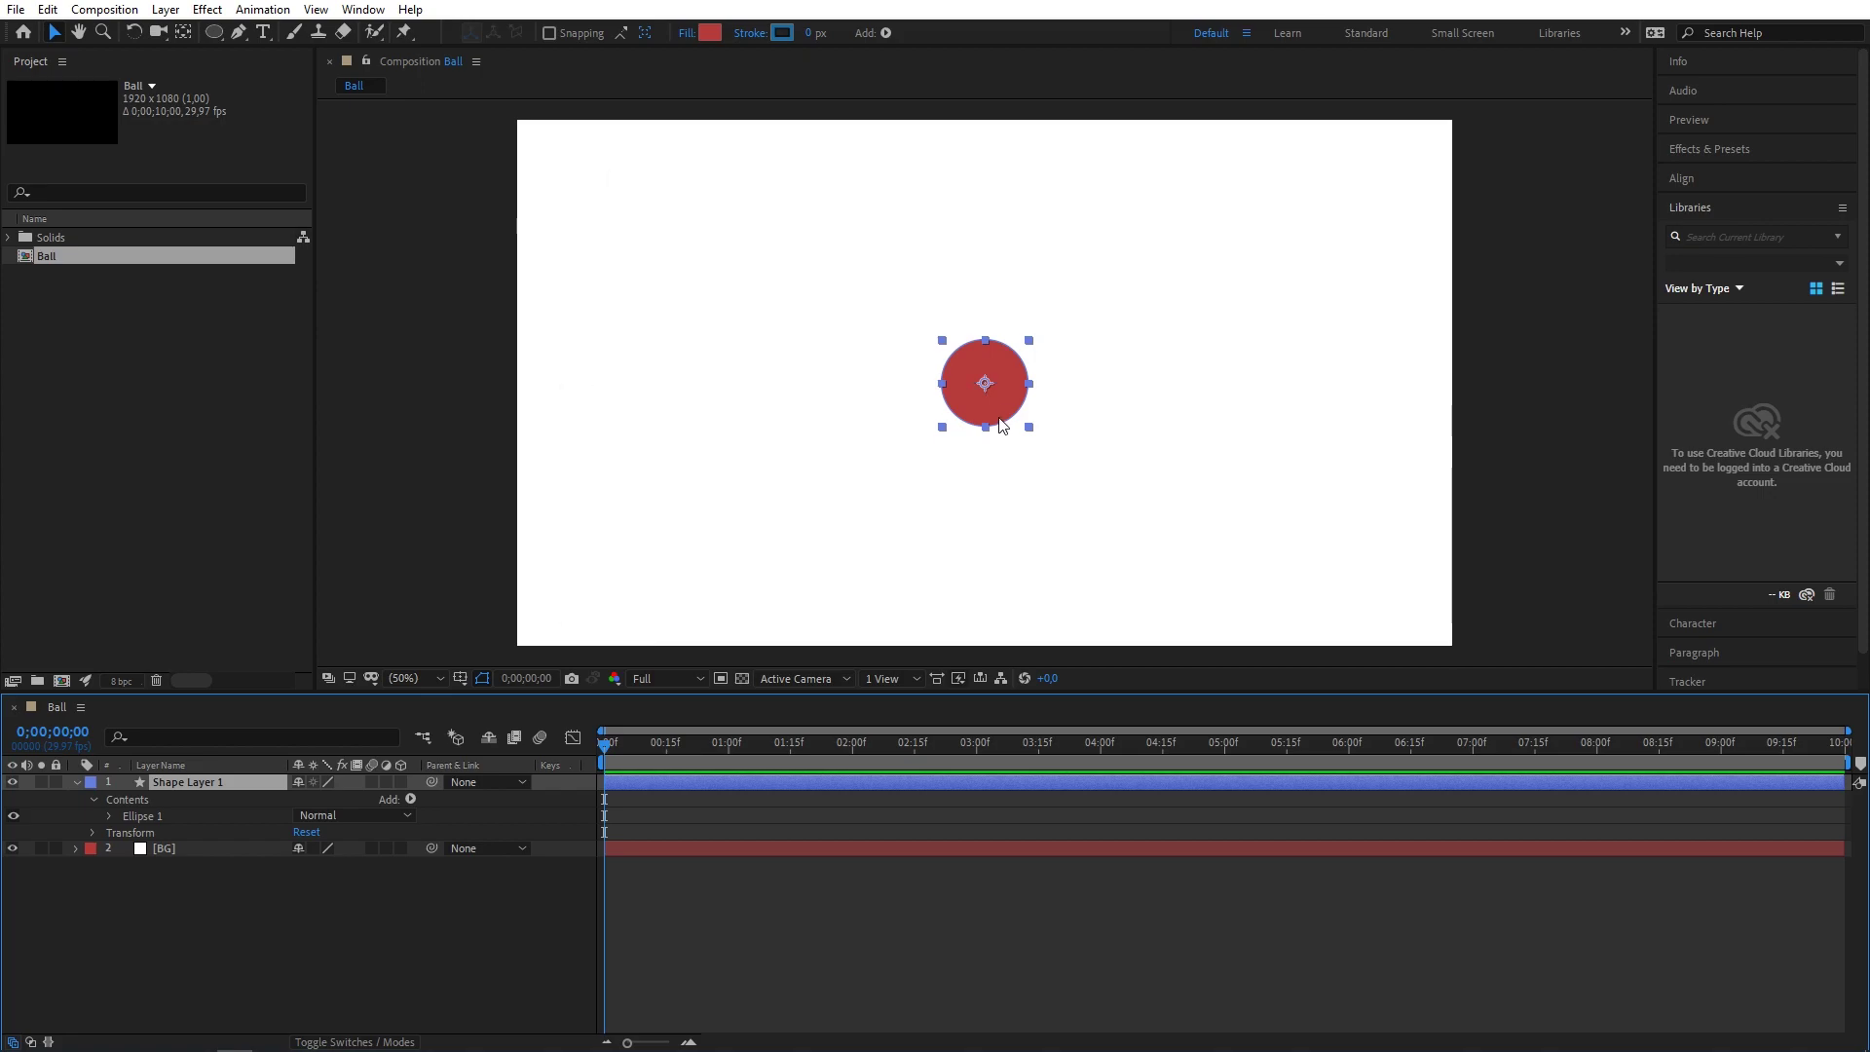
pyautogui.scroll(5, 986, 390)
pyautogui.scroll(-3, 992, 380)
pyautogui.scroll(-1, 992, 380)
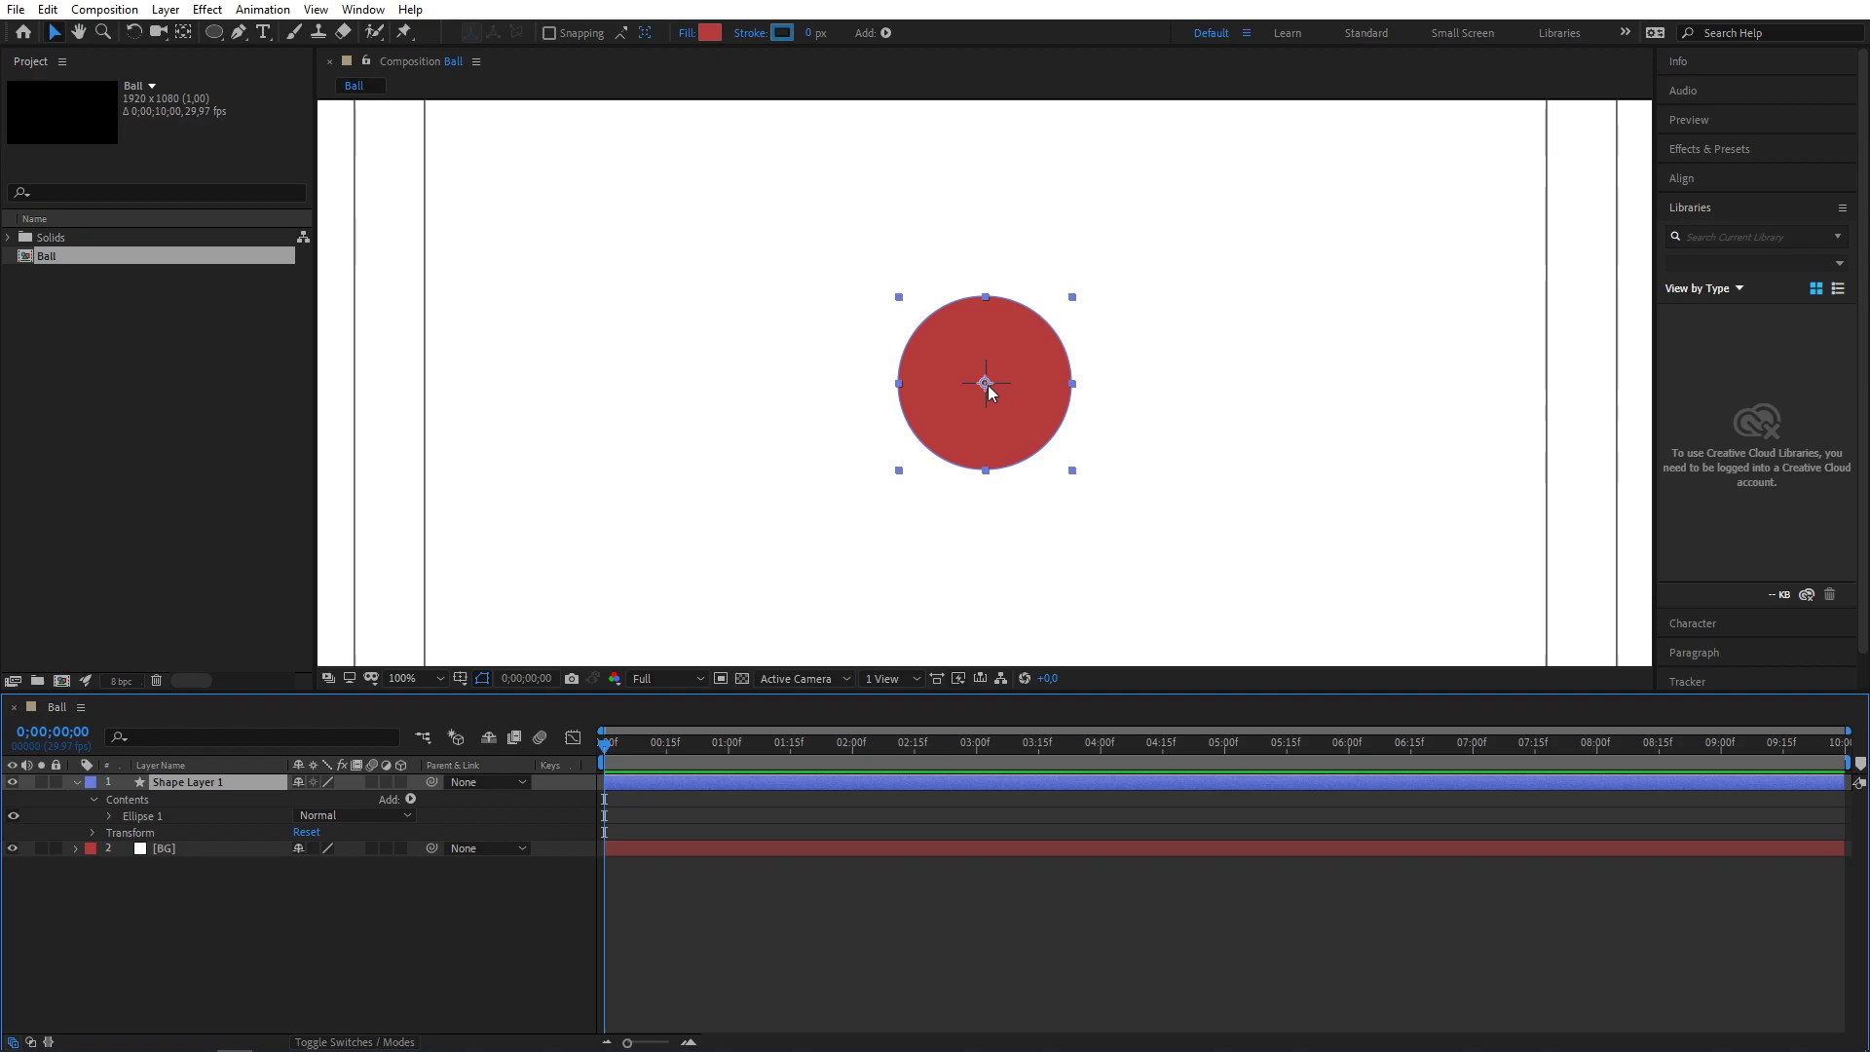
pyautogui.press('y')
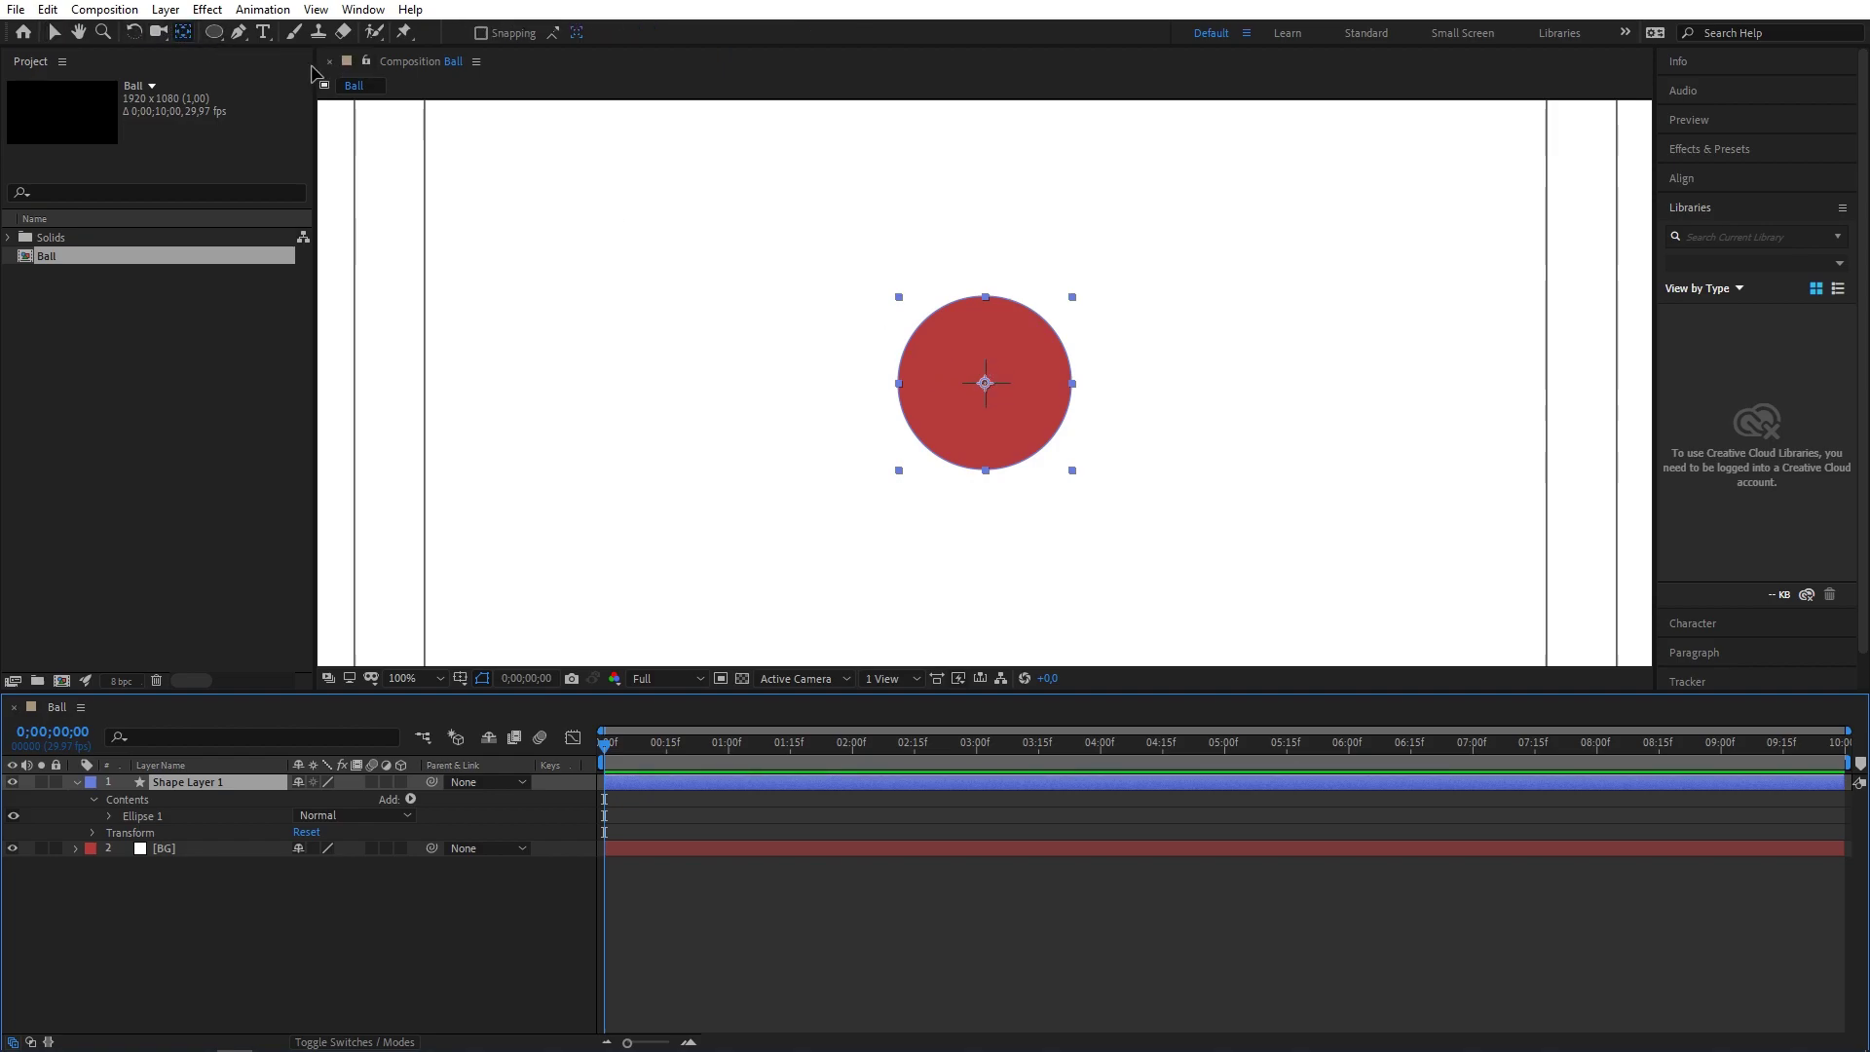
pyautogui.click(989, 388)
pyautogui.moveTo(988, 388); pyautogui.dragTo(1072, 388)
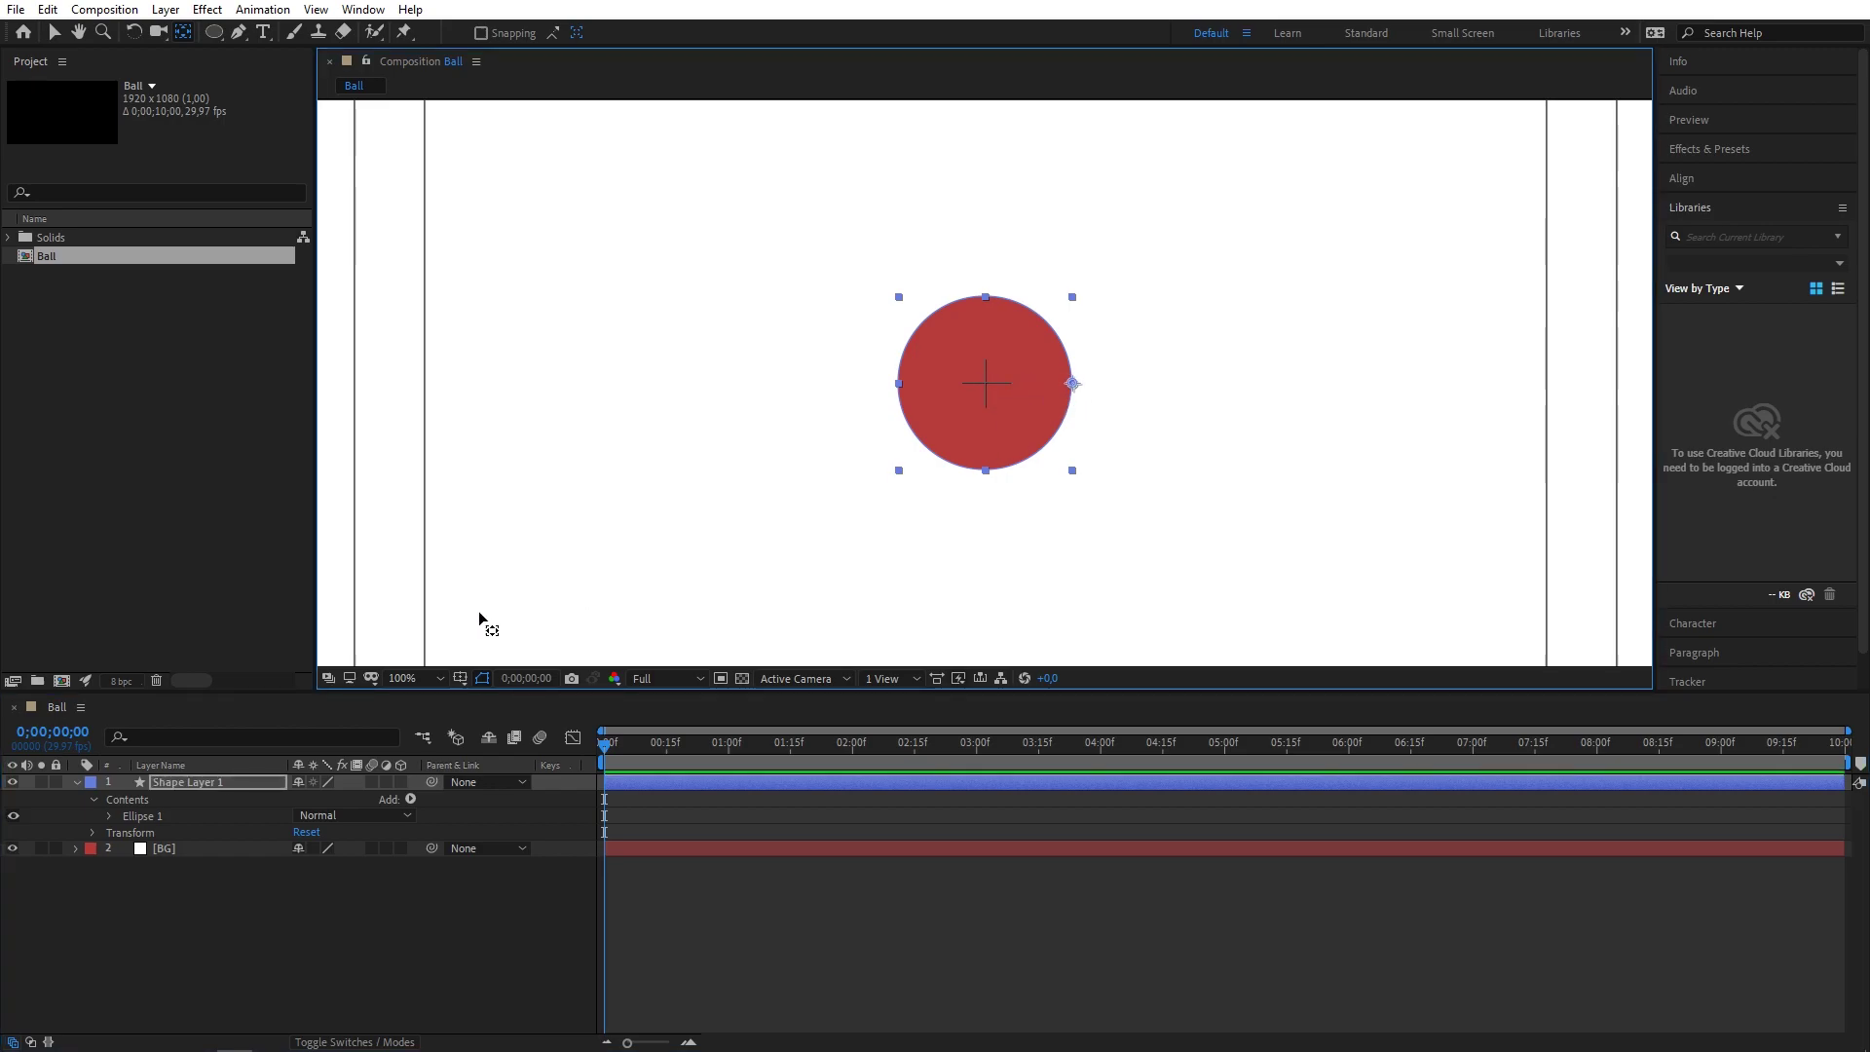
# Reveal the ball's Scale, test shrinking it to 67% and 89%, then undo to 100%.
pyautogui.click(211, 797)
pyautogui.press('s')
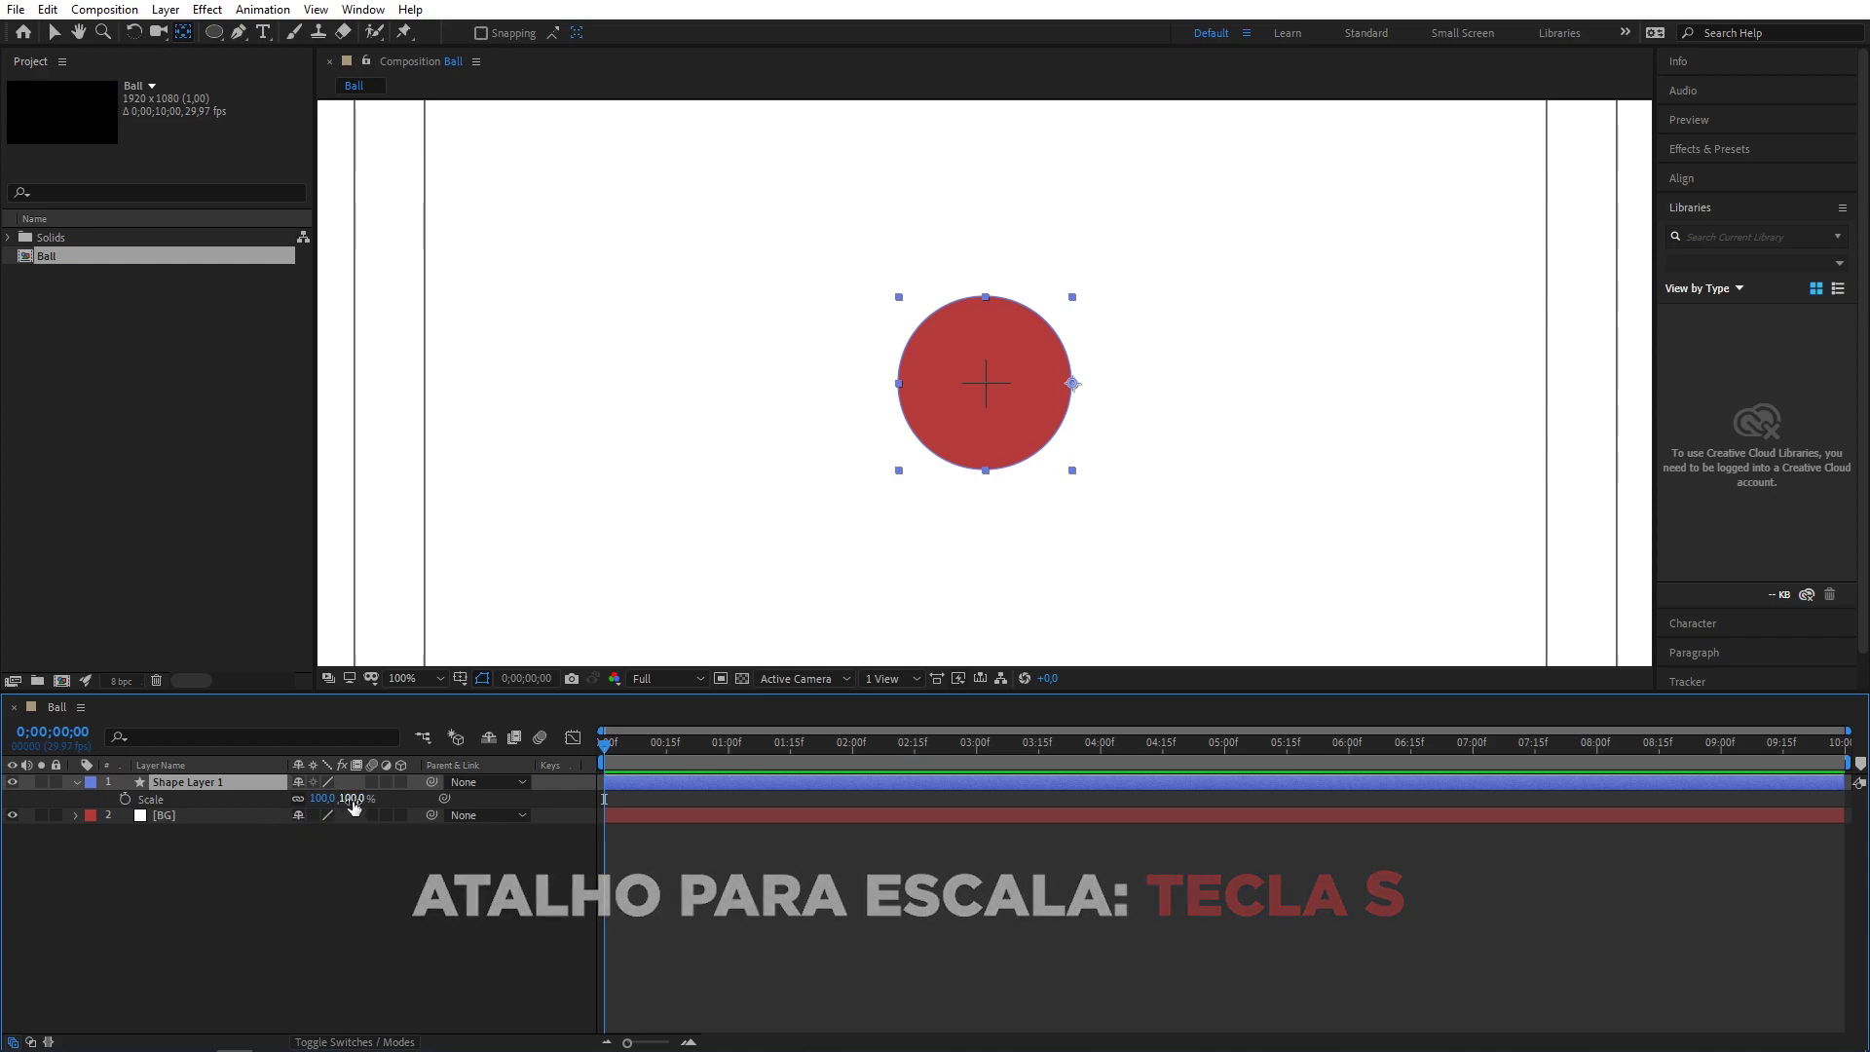
pyautogui.moveTo(318, 799)
pyautogui.mouseDown()
pyautogui.moveTo(348, 804)
pyautogui.moveTo(338, 817)
pyautogui.mouseUp()
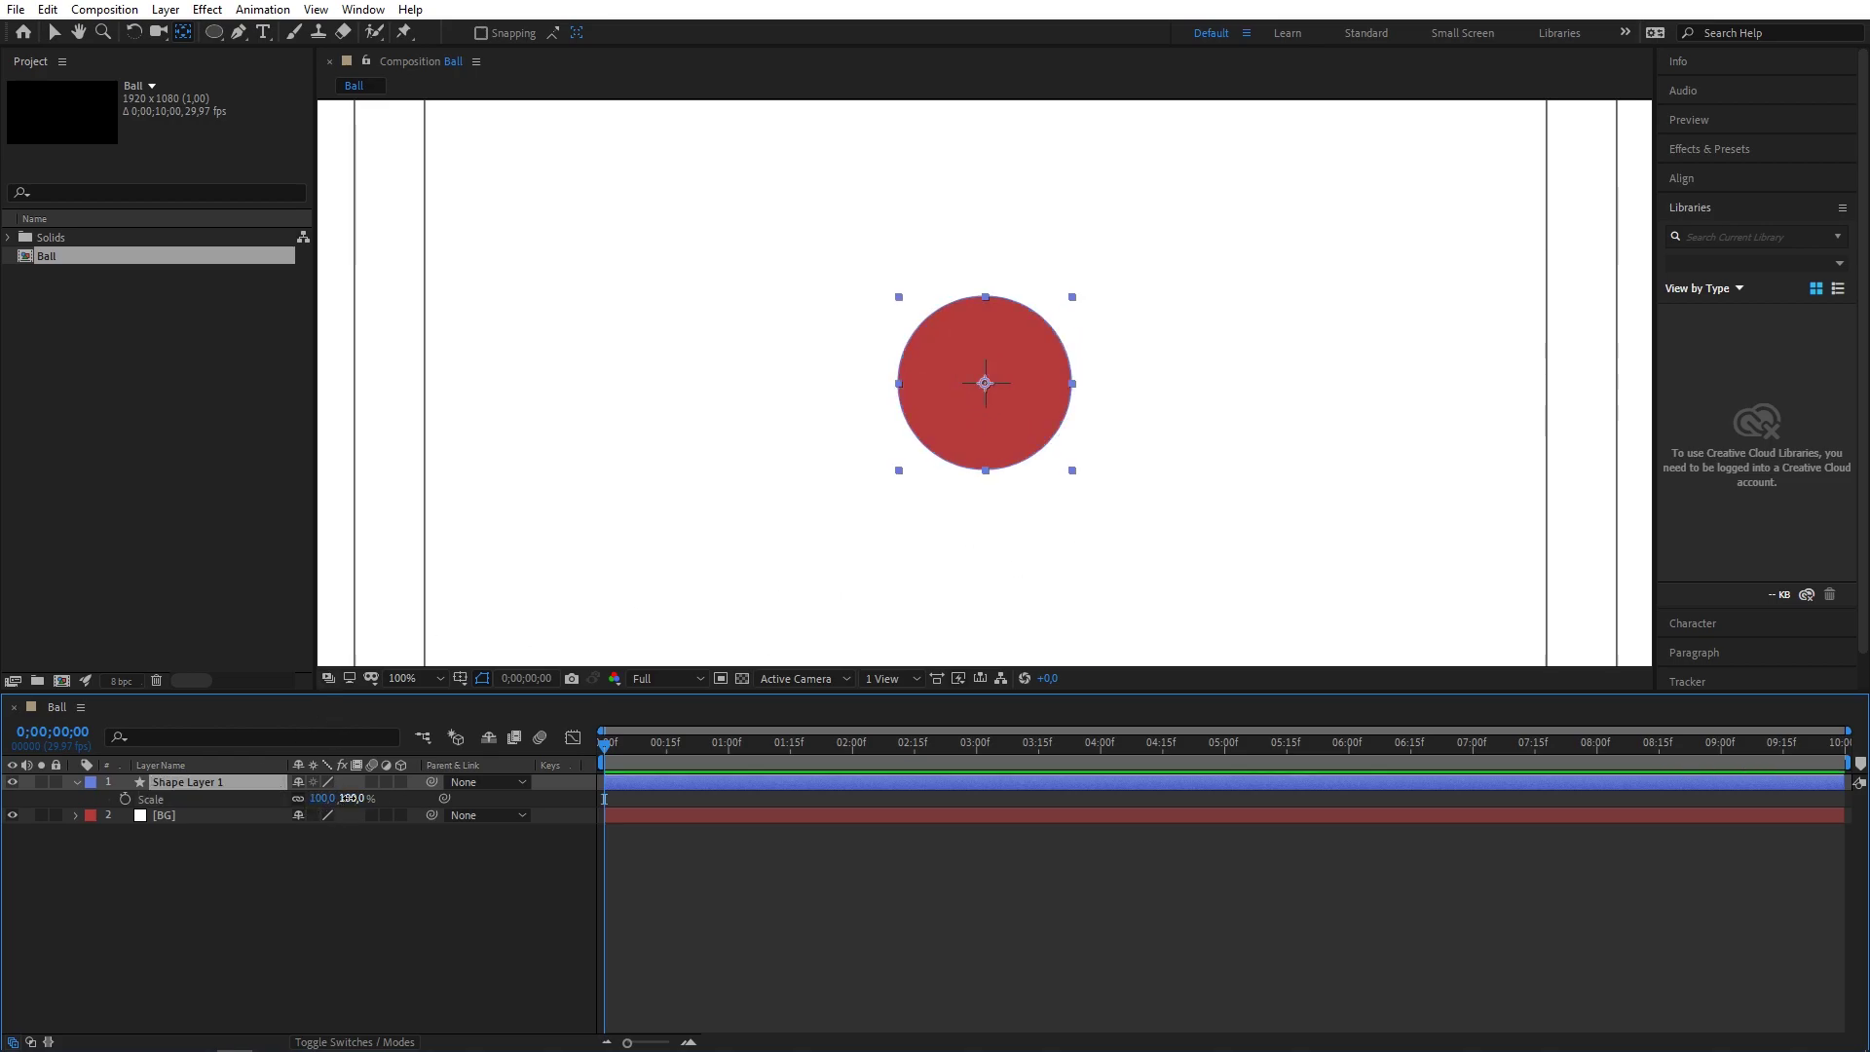
pyautogui.moveTo(349, 798); pyautogui.dragTo(359, 811)
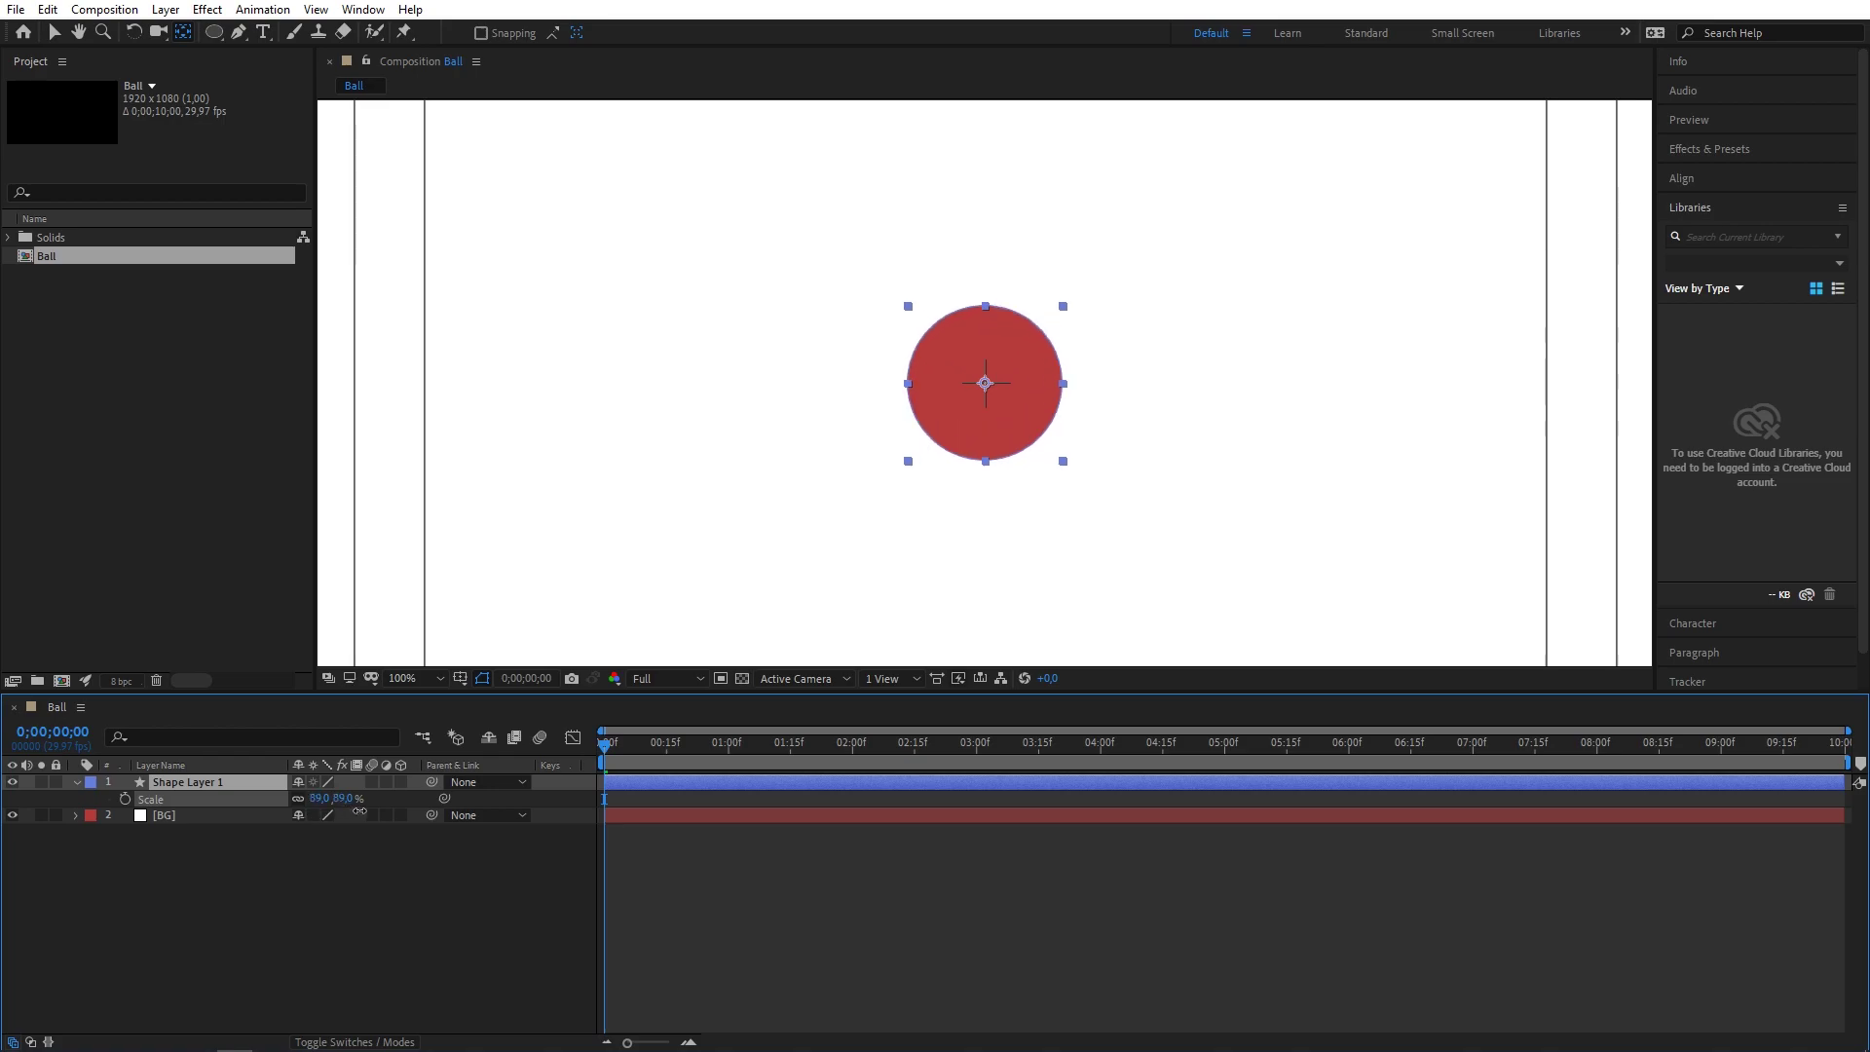
pyautogui.hotkey('ctrl', 'z')
# Move the anchor point to the ball's bottom edge and unlink Scale to scrub the width.
pyautogui.moveTo(985, 383); pyautogui.dragTo(999, 472)
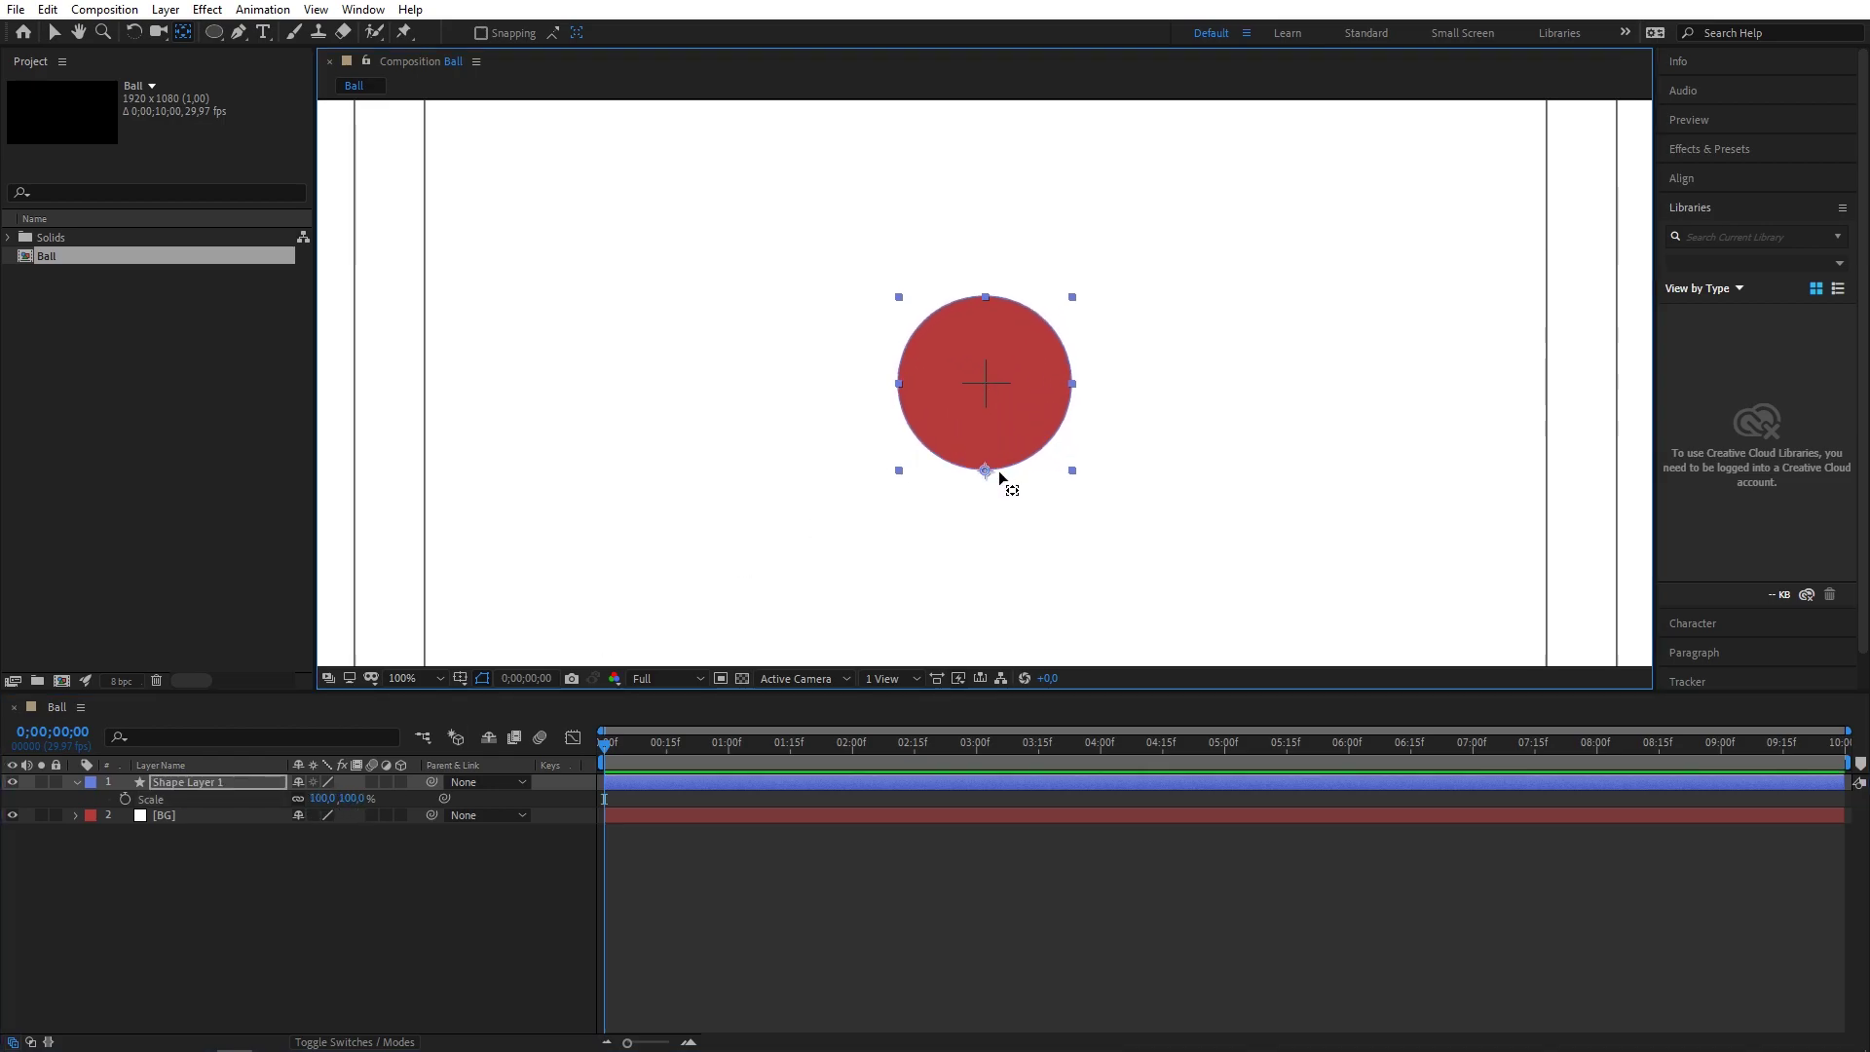
pyautogui.click(298, 799)
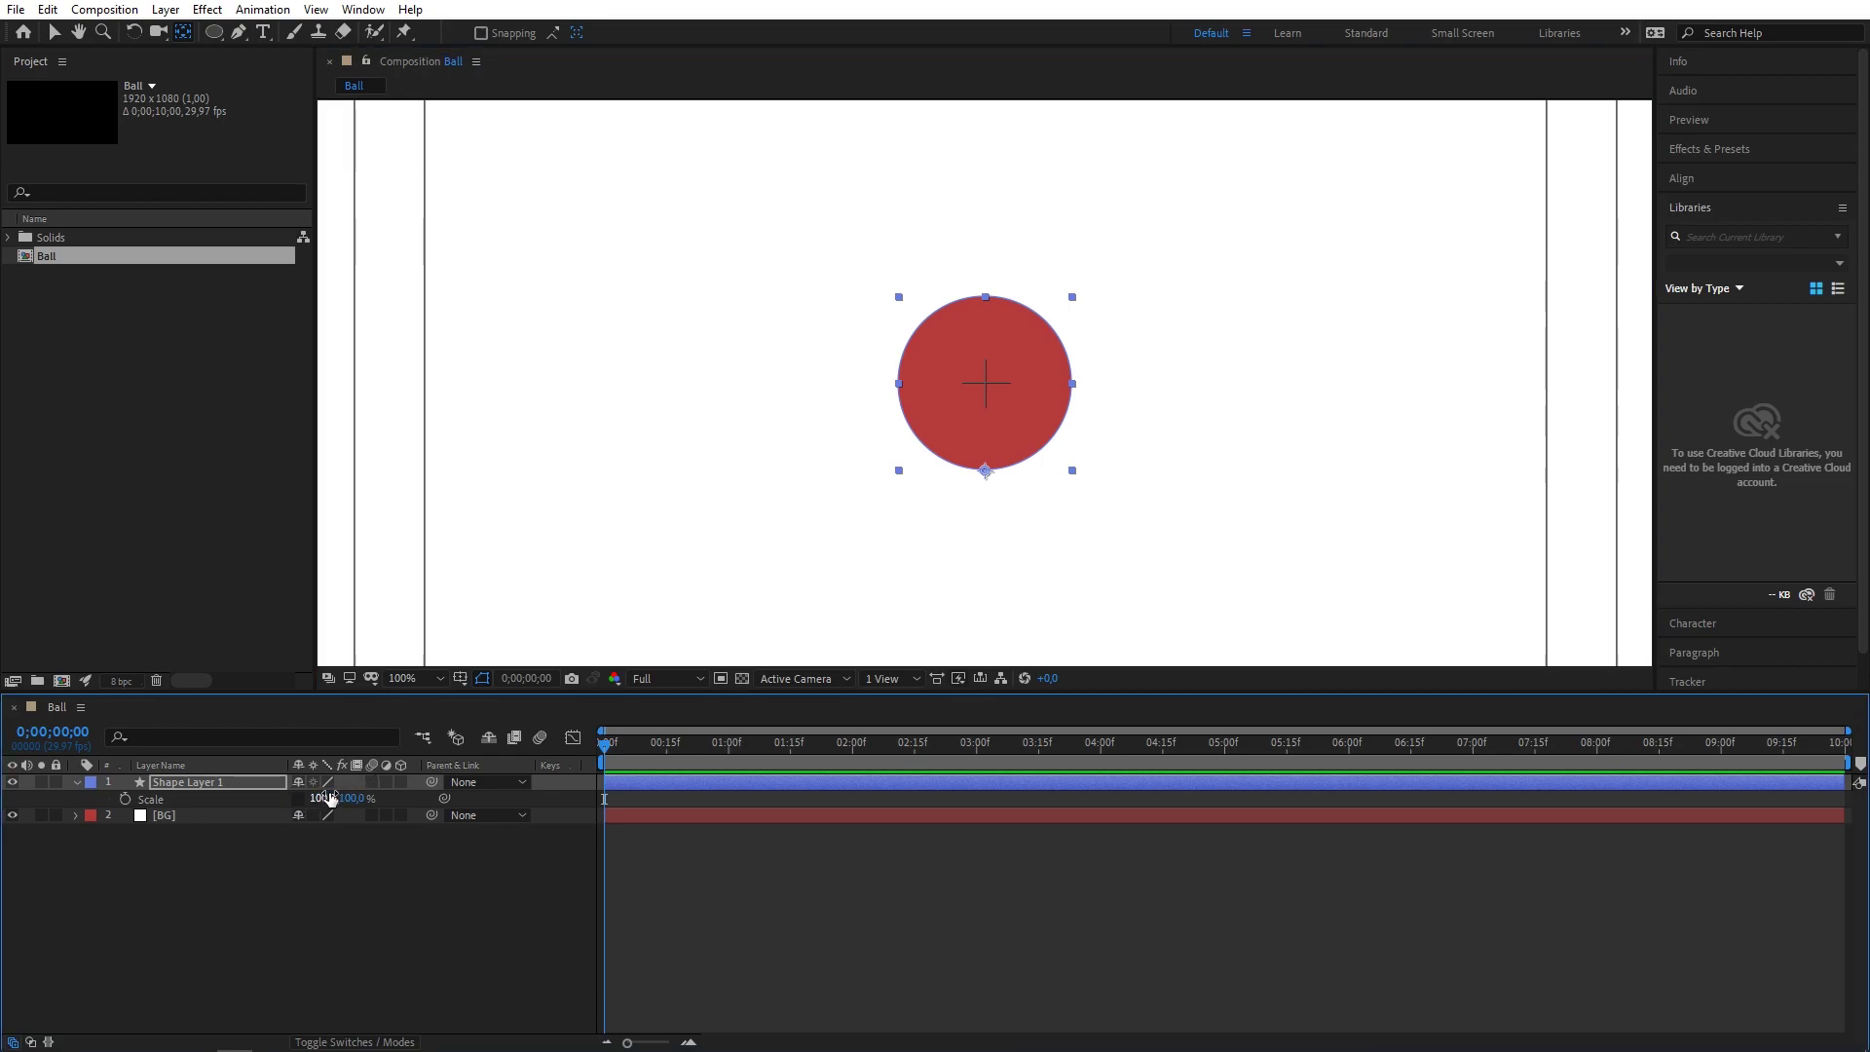
pyautogui.moveTo(320, 798); pyautogui.dragTo(395, 802)
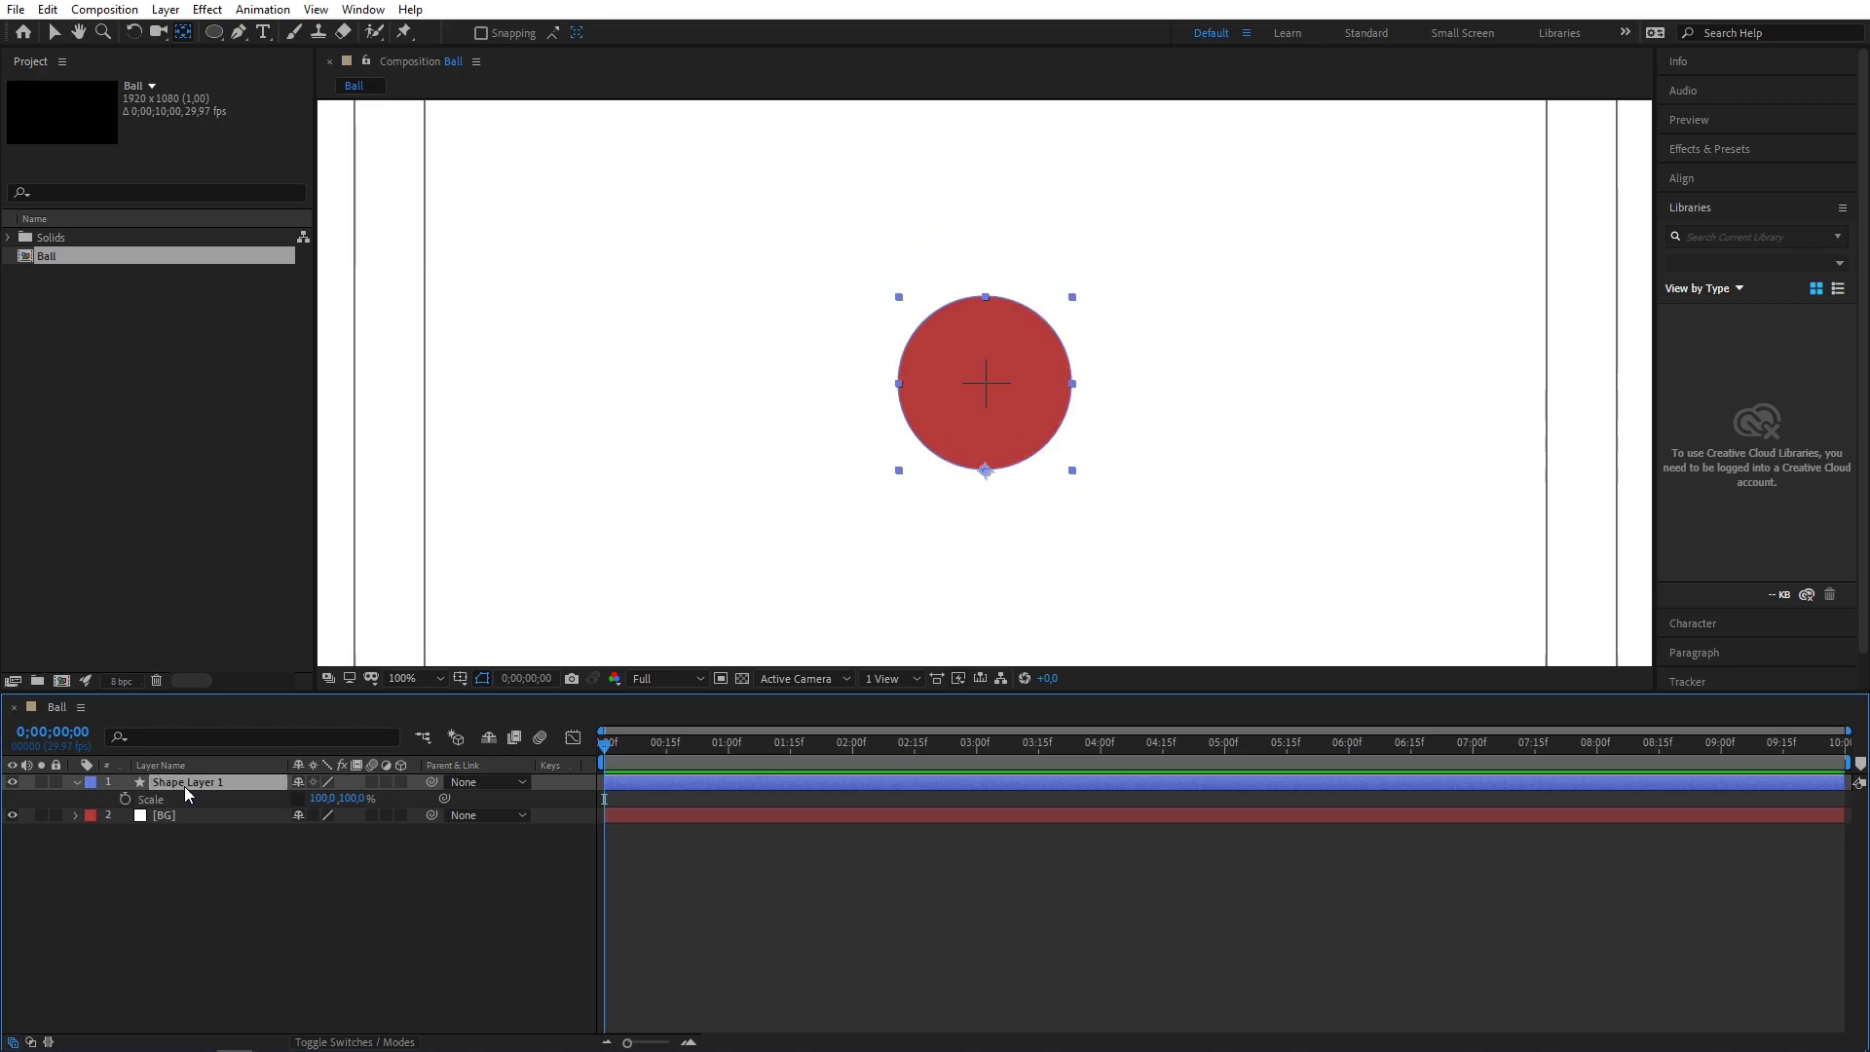
# Zoom the viewer to 50% and split the ball's Position into separate X and Y dimensions.
pyautogui.click(414, 678)
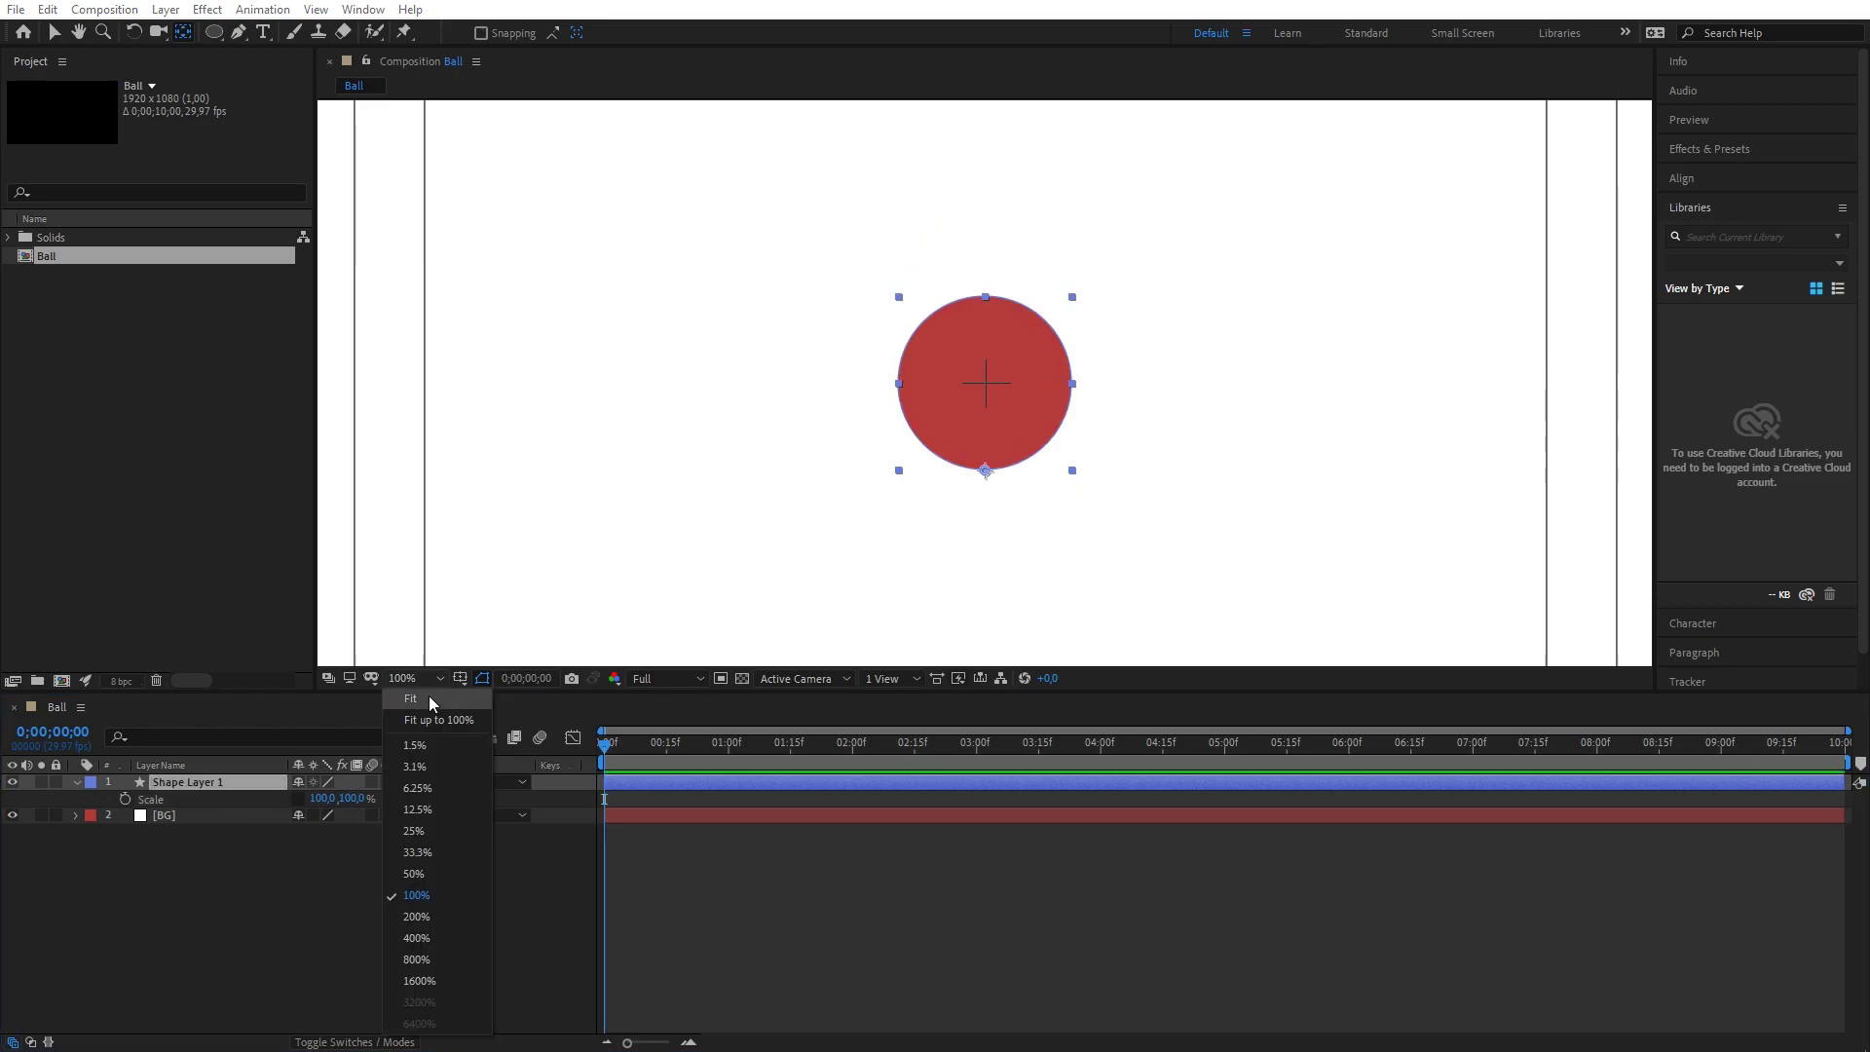
pyautogui.click(419, 701)
pyautogui.click(217, 785)
pyautogui.press('p')
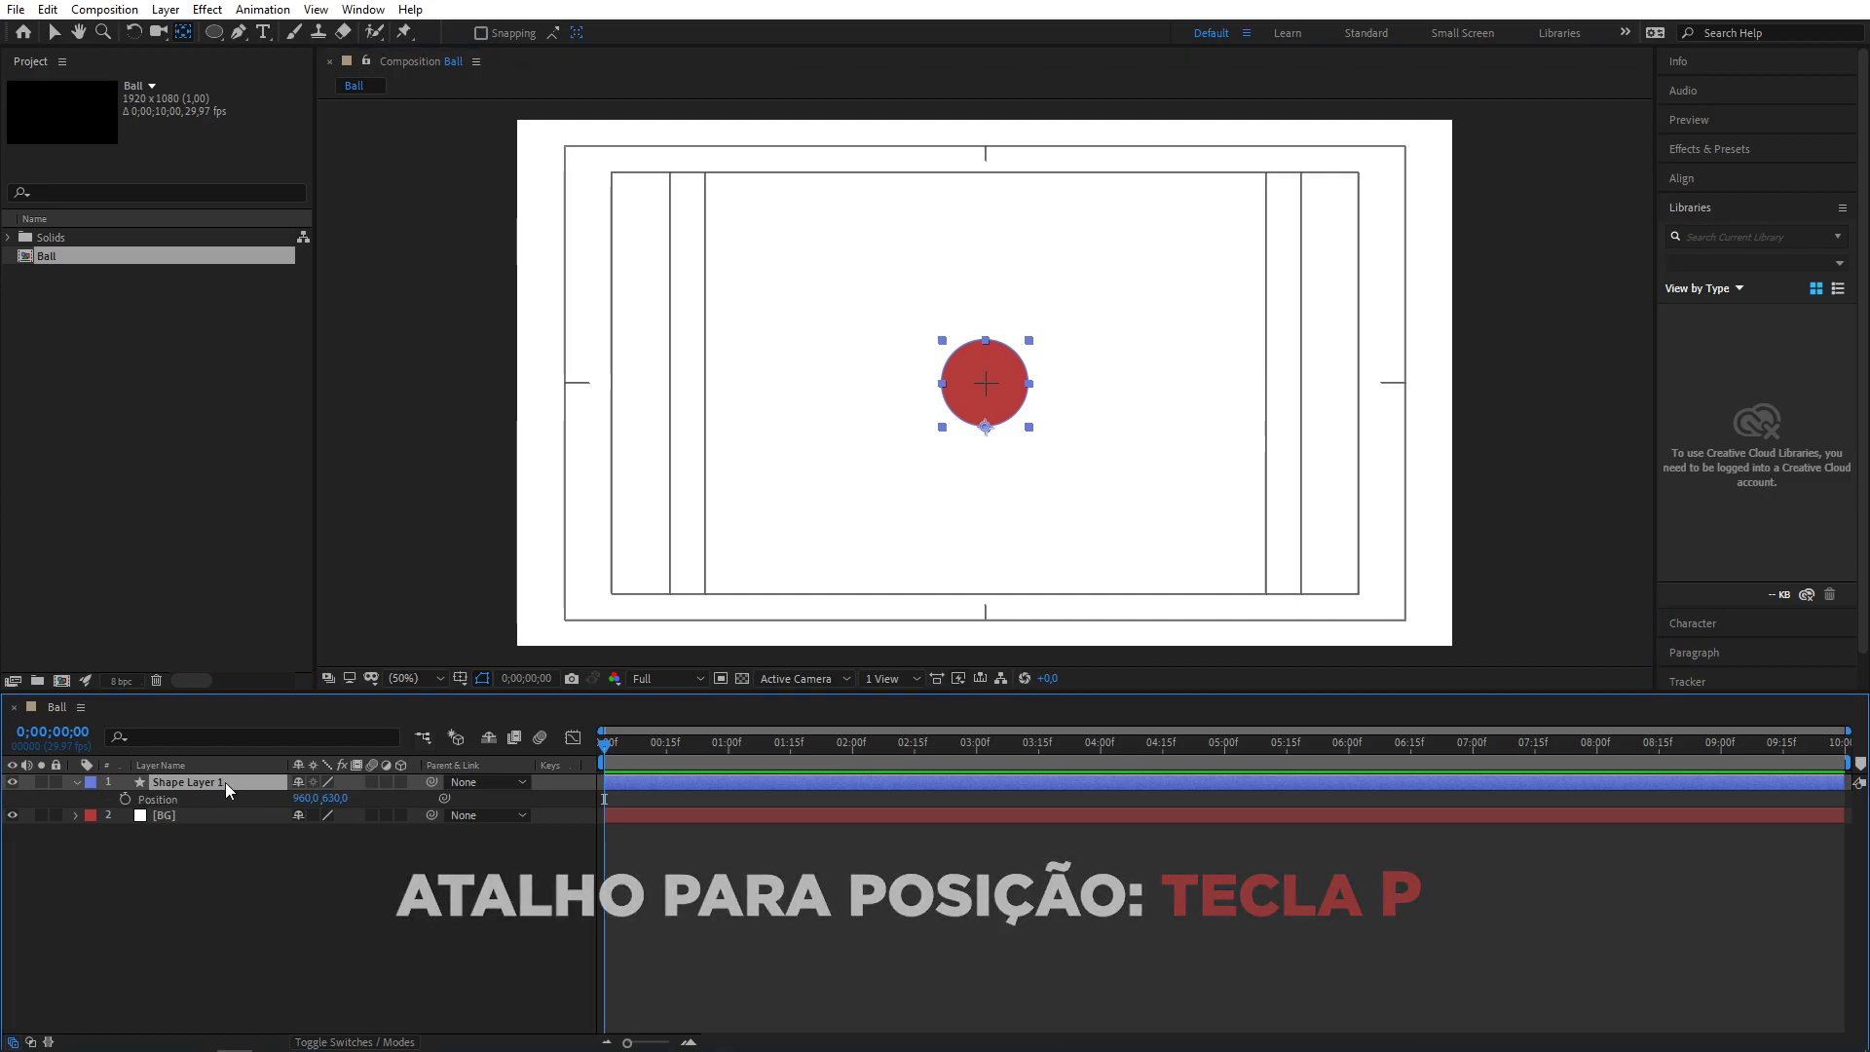
pyautogui.rightClick(174, 800)
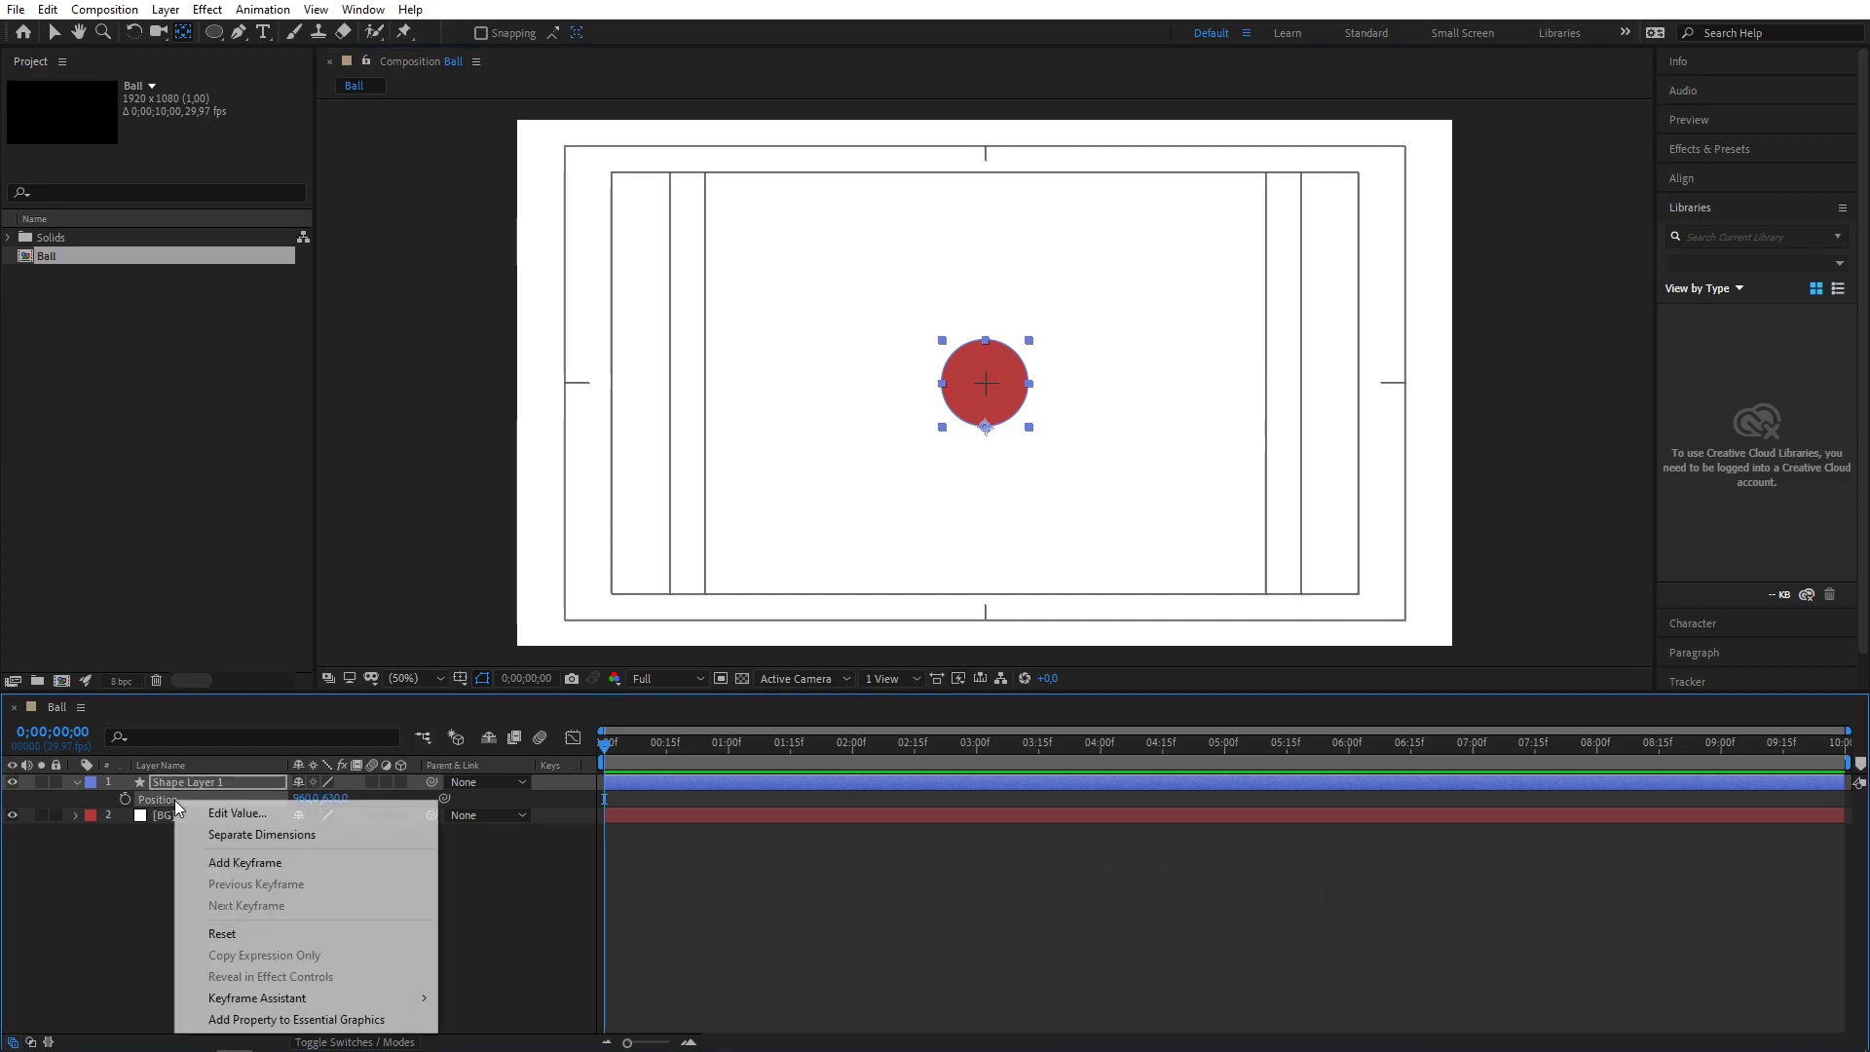
pyautogui.click(216, 834)
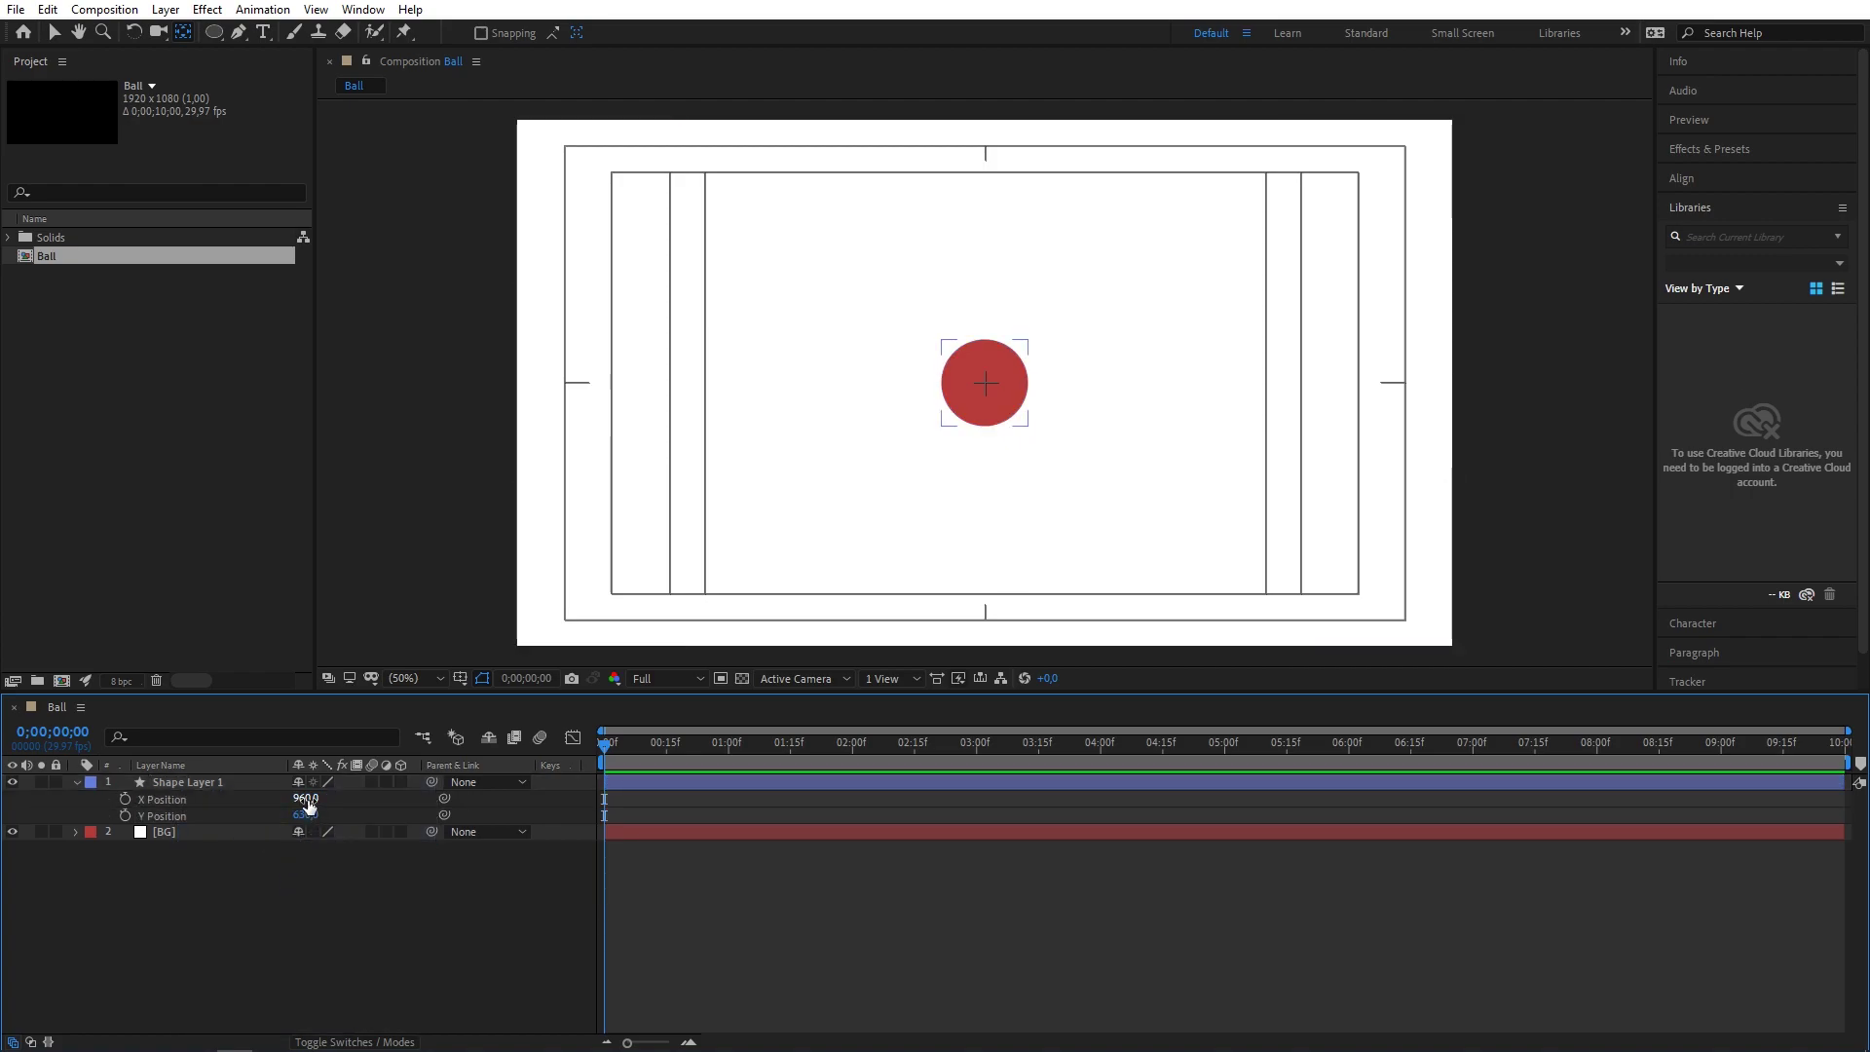
# Try moving the ball down, undo it, and leave X Position at 960 and Y at 630.
pyautogui.moveTo(305, 816)
pyautogui.mouseDown()
pyautogui.moveTo(486, 812)
pyautogui.moveTo(395, 842)
pyautogui.mouseUp()
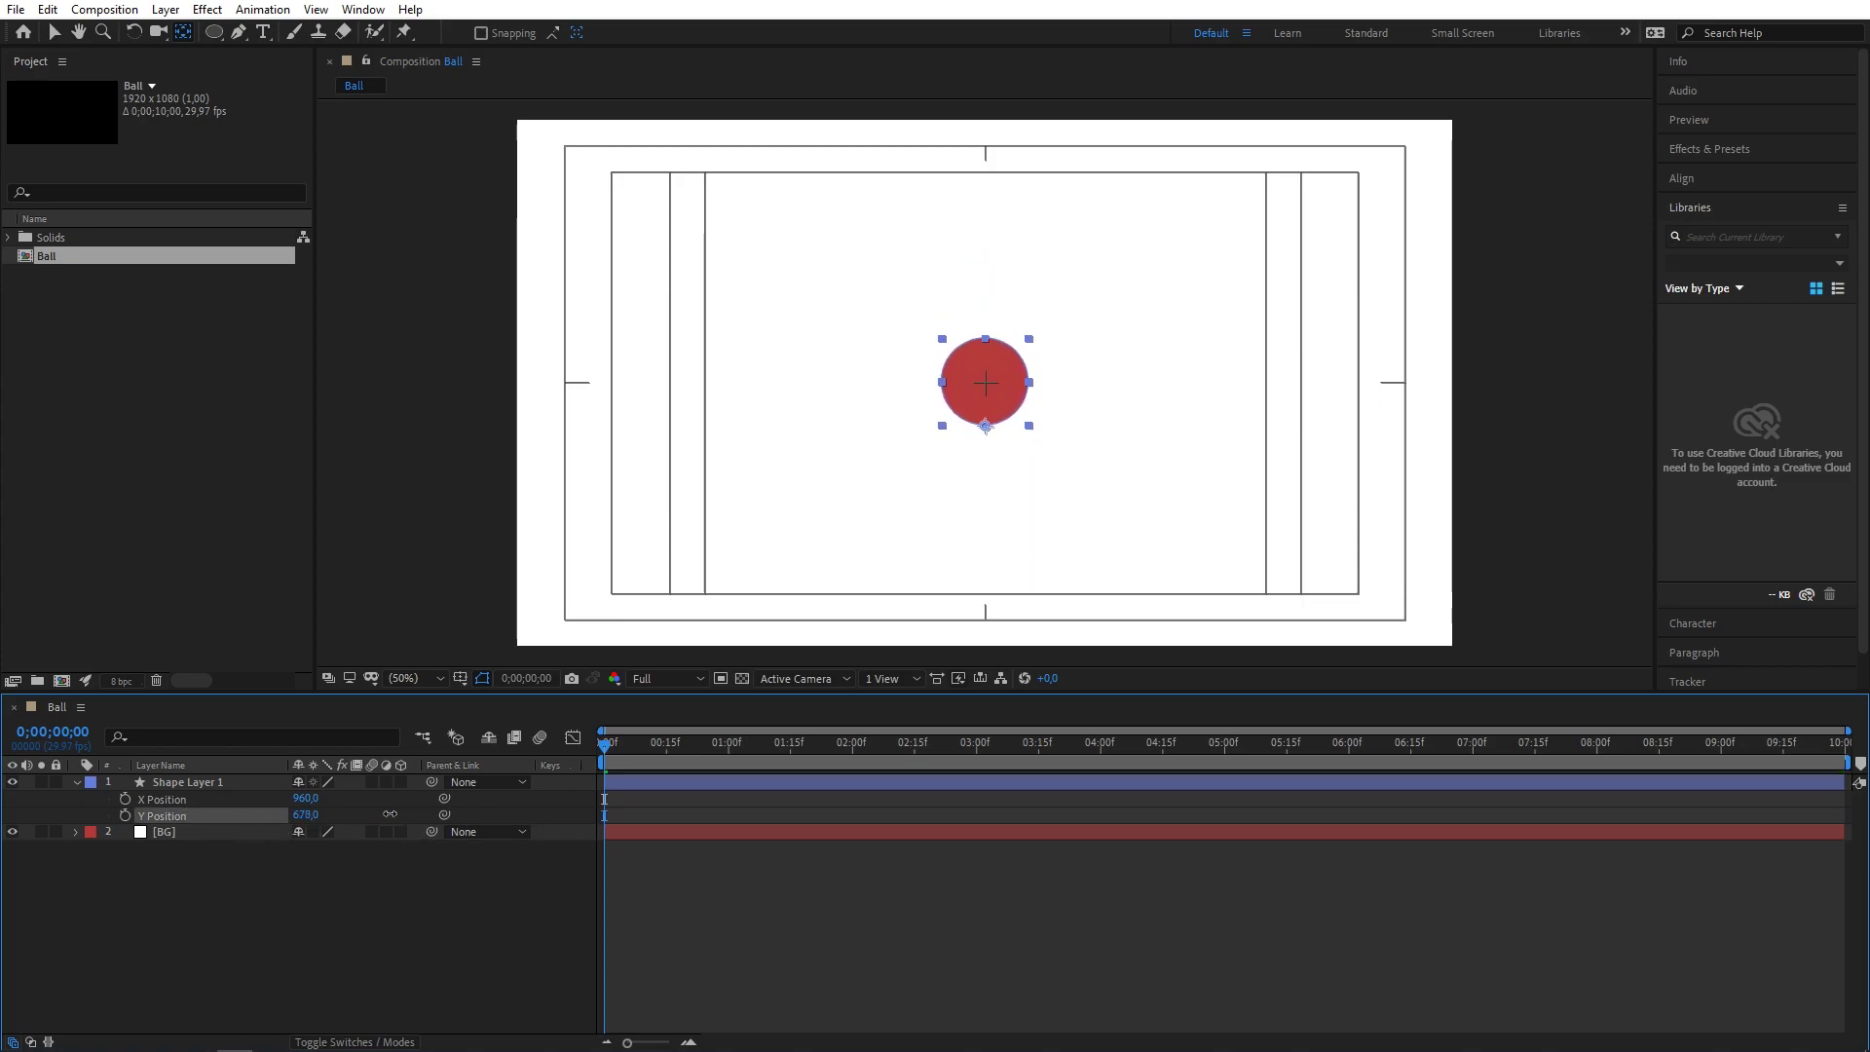
pyautogui.hotkey('ctrl', 'z')
pyautogui.hotkey('ctrl', 'z')
pyautogui.hotkey('ctrl', 'z')
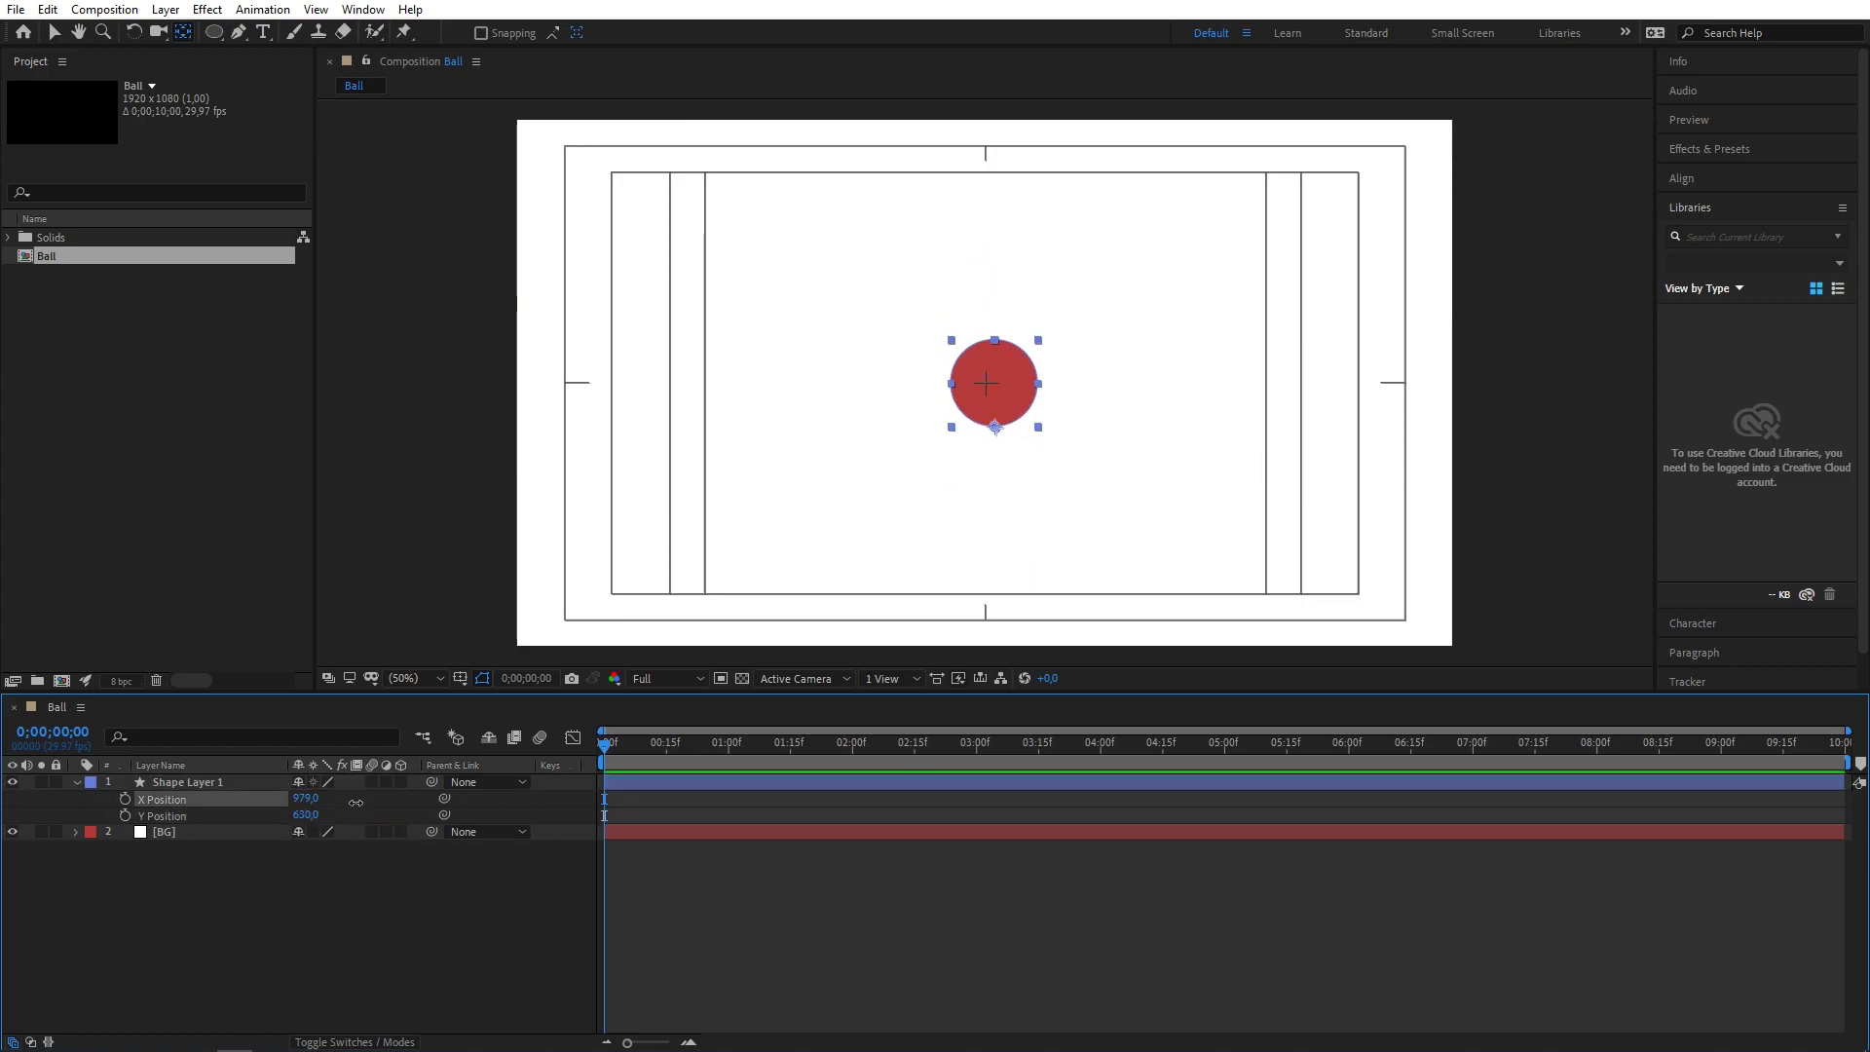
pyautogui.hotkey('ctrl', 'z')
pyautogui.moveTo(305, 798); pyautogui.dragTo(342, 809)
# Keyframe Y Position at frames 0 and 10, end the work area near frame 20, and return to start.
pyautogui.click(337, 811)
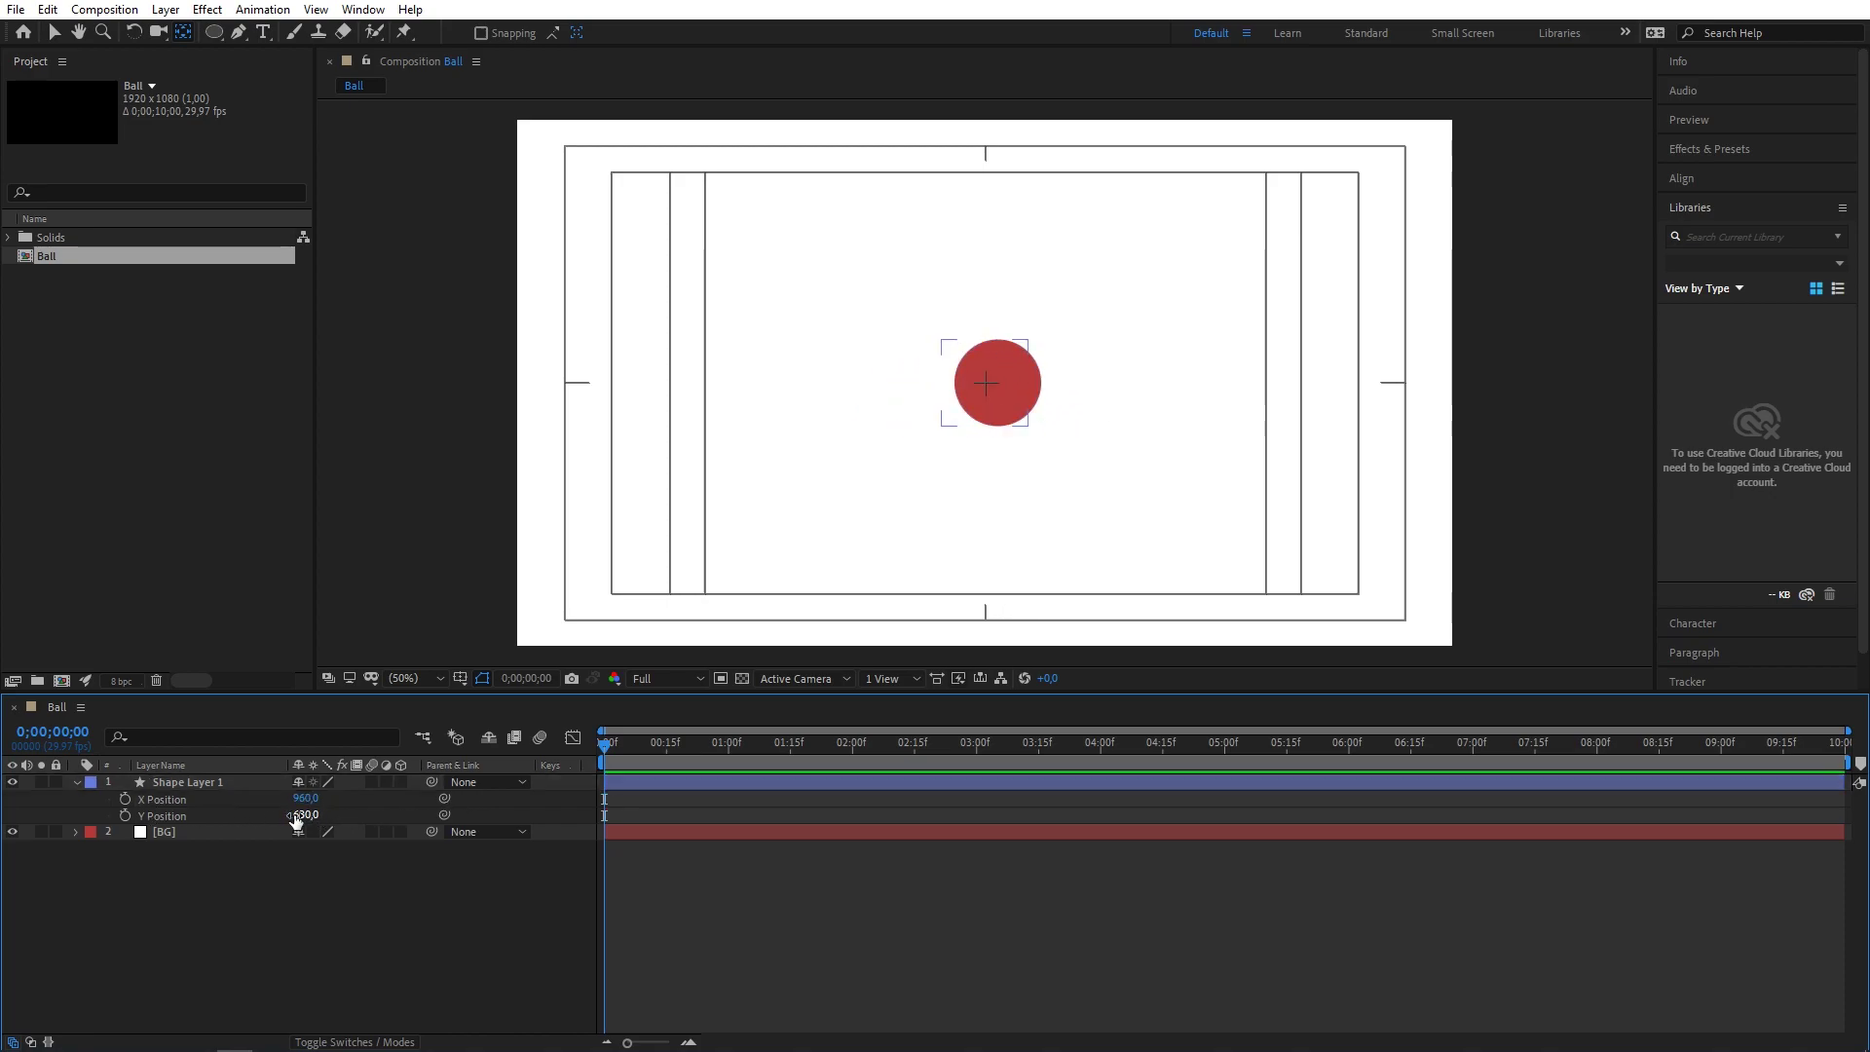
pyautogui.click(124, 815)
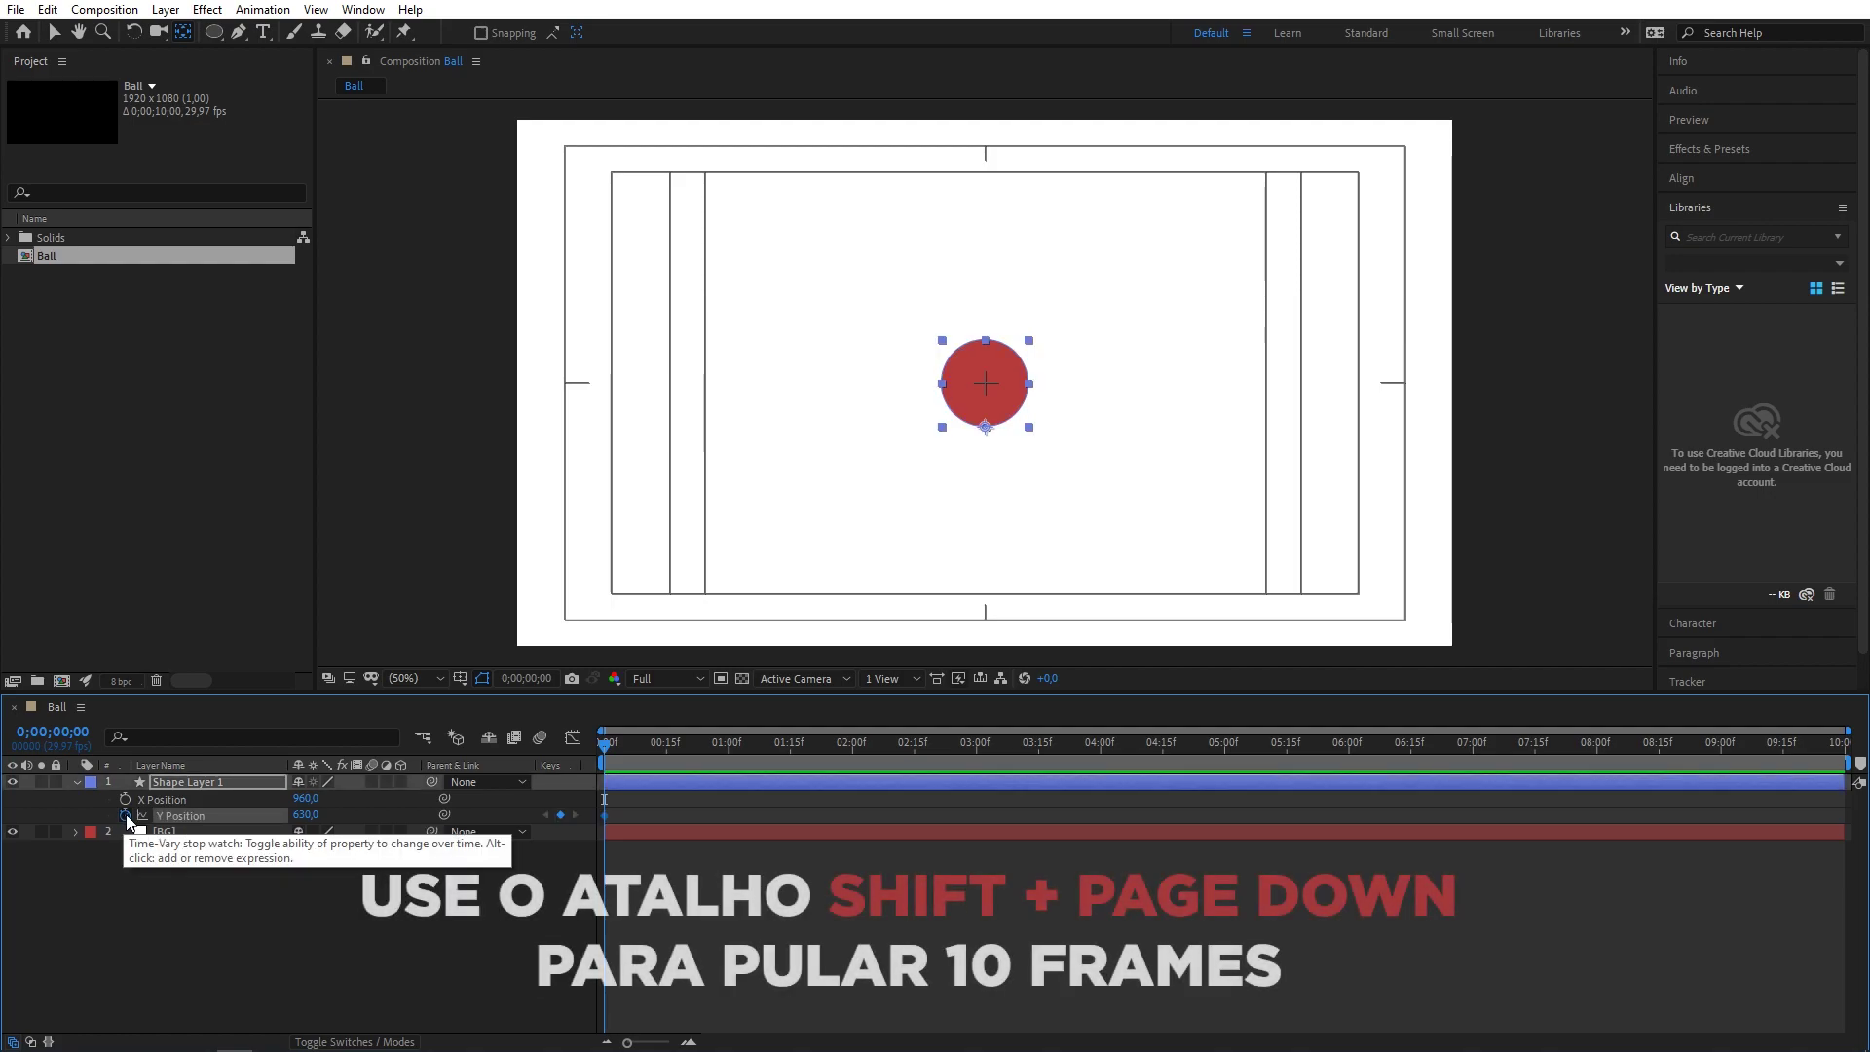
pyautogui.hotkey('shift', 'pagedown')
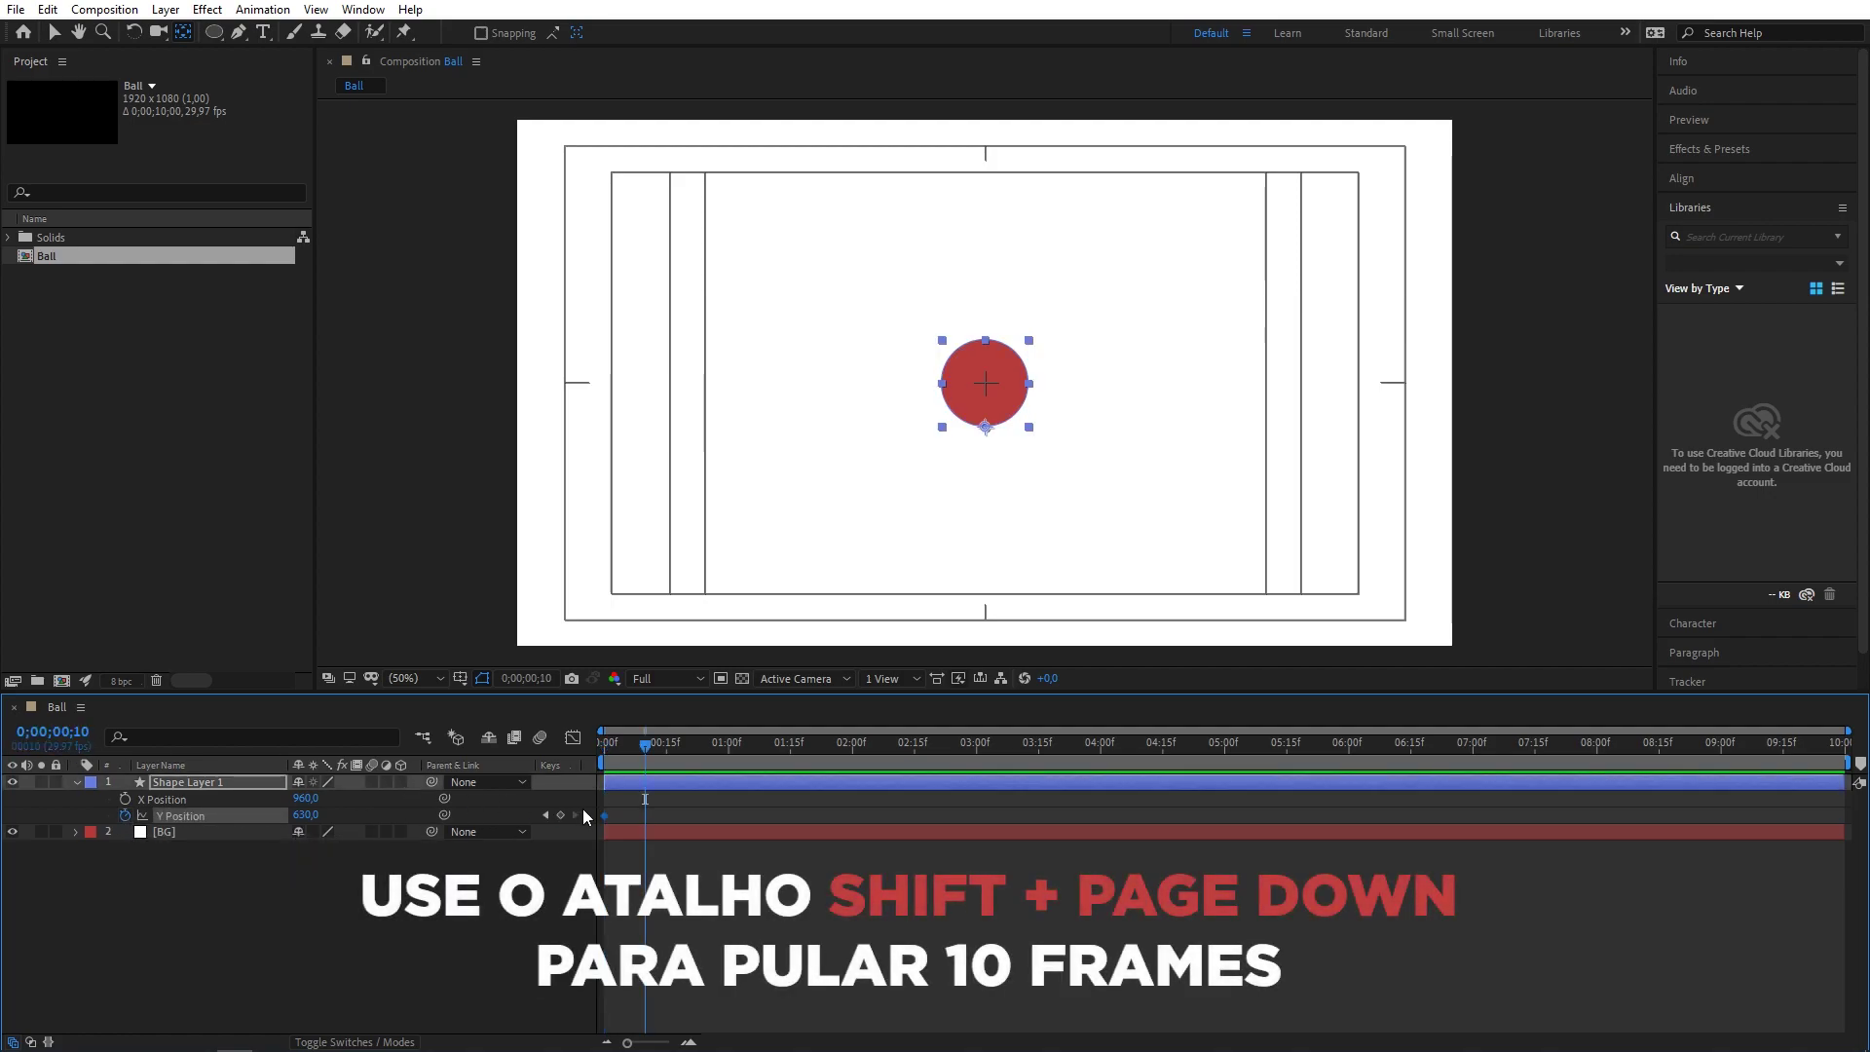
pyautogui.click(559, 815)
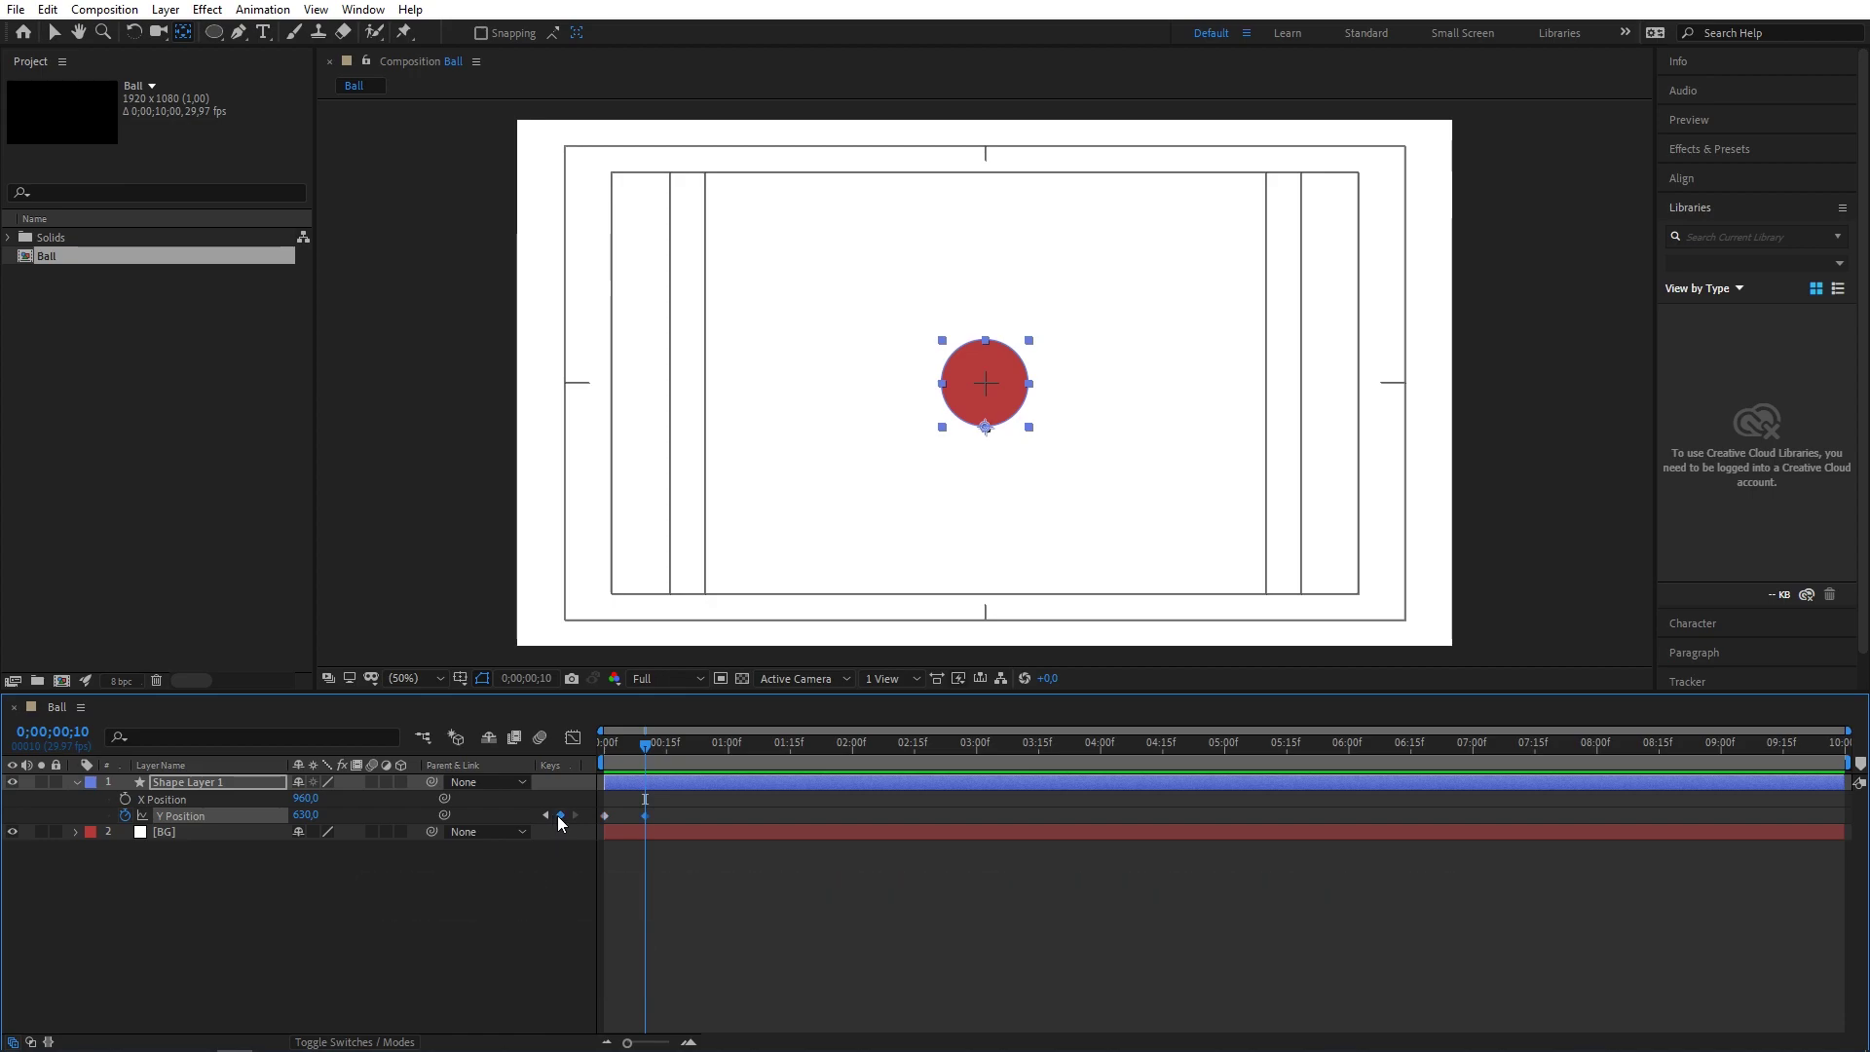
pyautogui.hotkey('shift', 'pagedown')
pyautogui.press('n')
pyautogui.moveTo(687, 738); pyautogui.dragTo(676, 743)
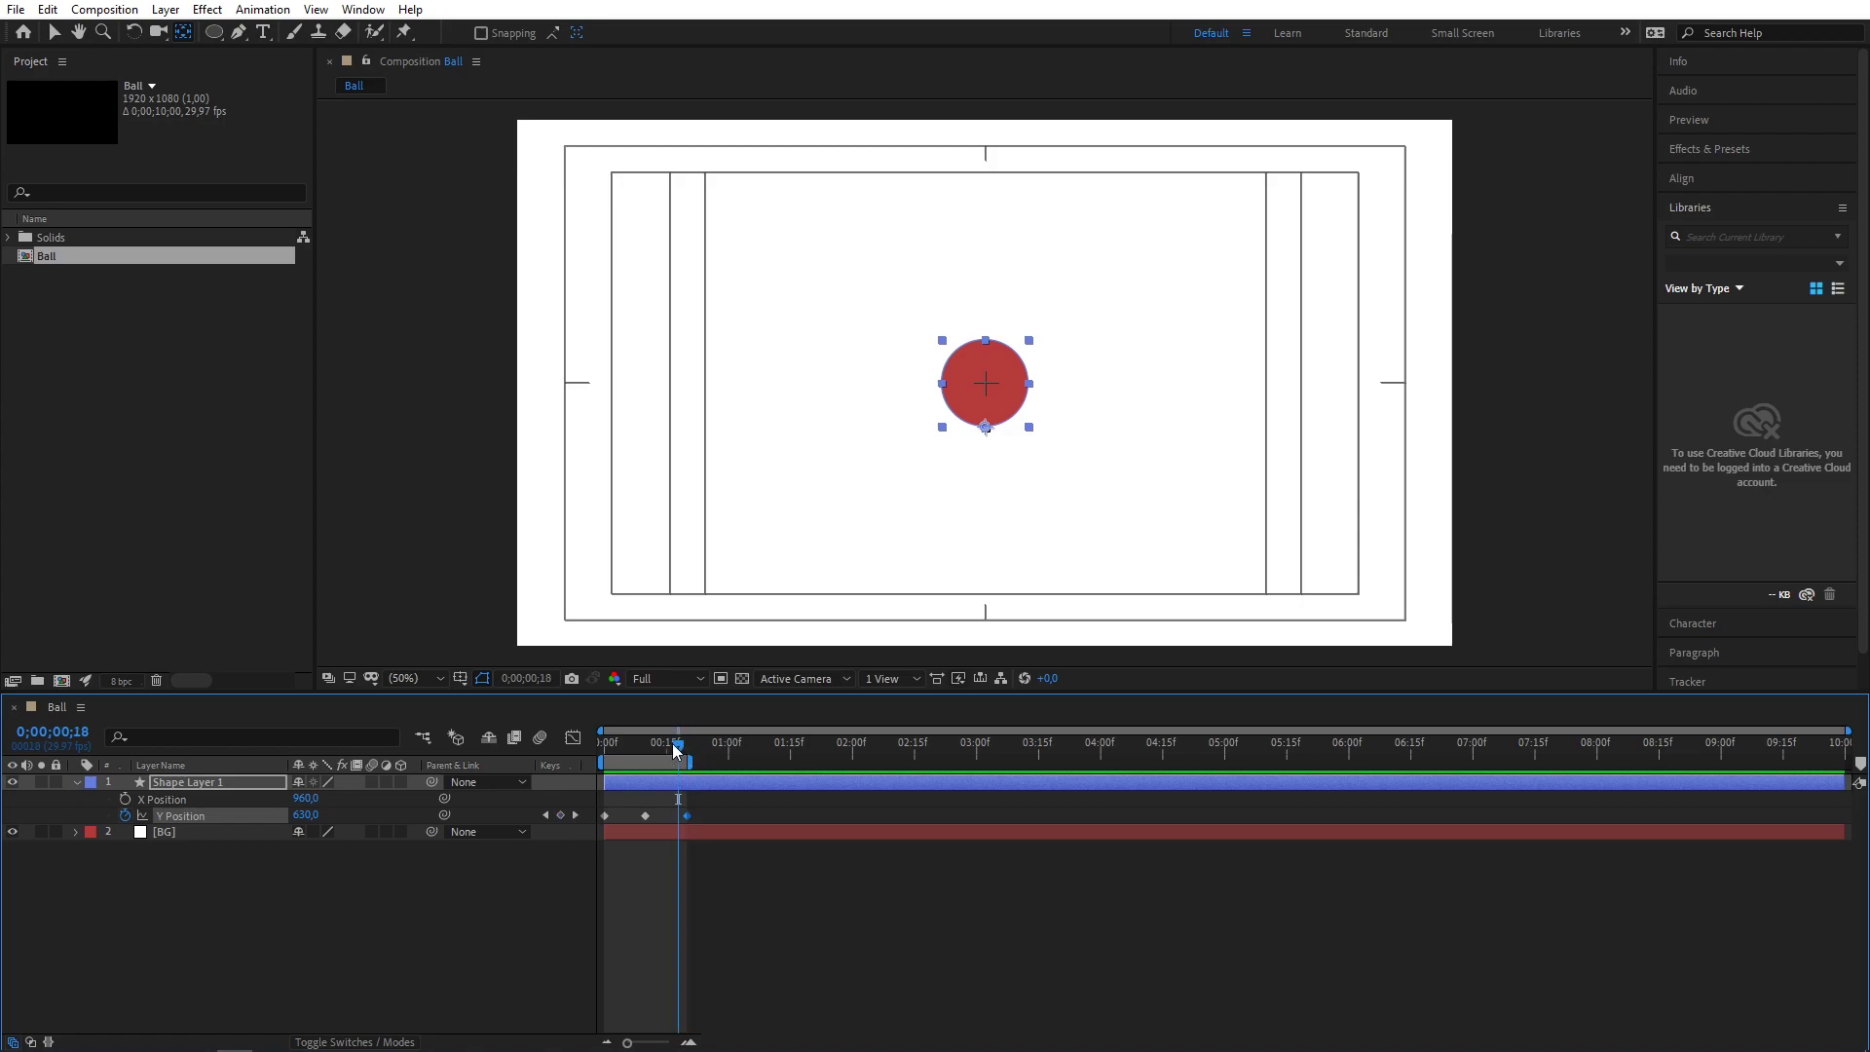
pyautogui.moveTo(678, 744); pyautogui.dragTo(597, 750)
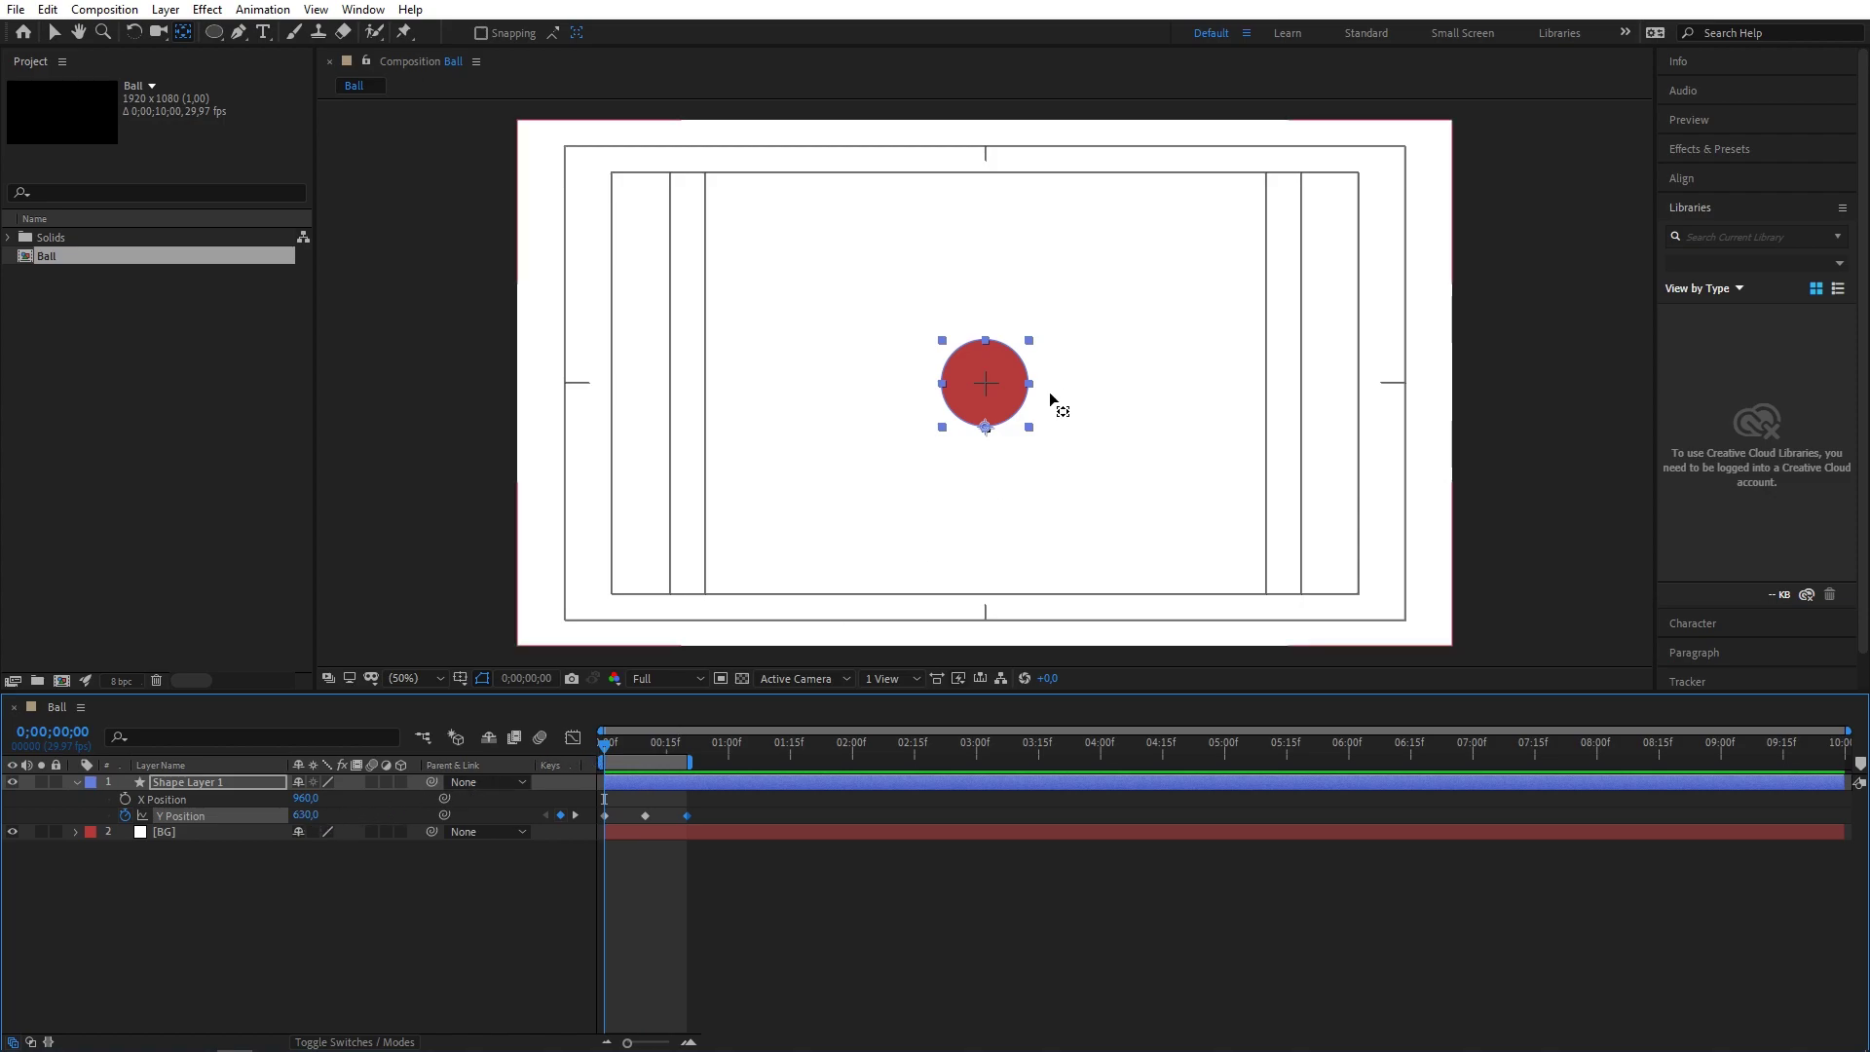
# Raise the ball to the top (Y 294) at frame 0 and drop it to the bottom at frame 10.
pyautogui.moveTo(969, 399); pyautogui.dragTo(995, 222)
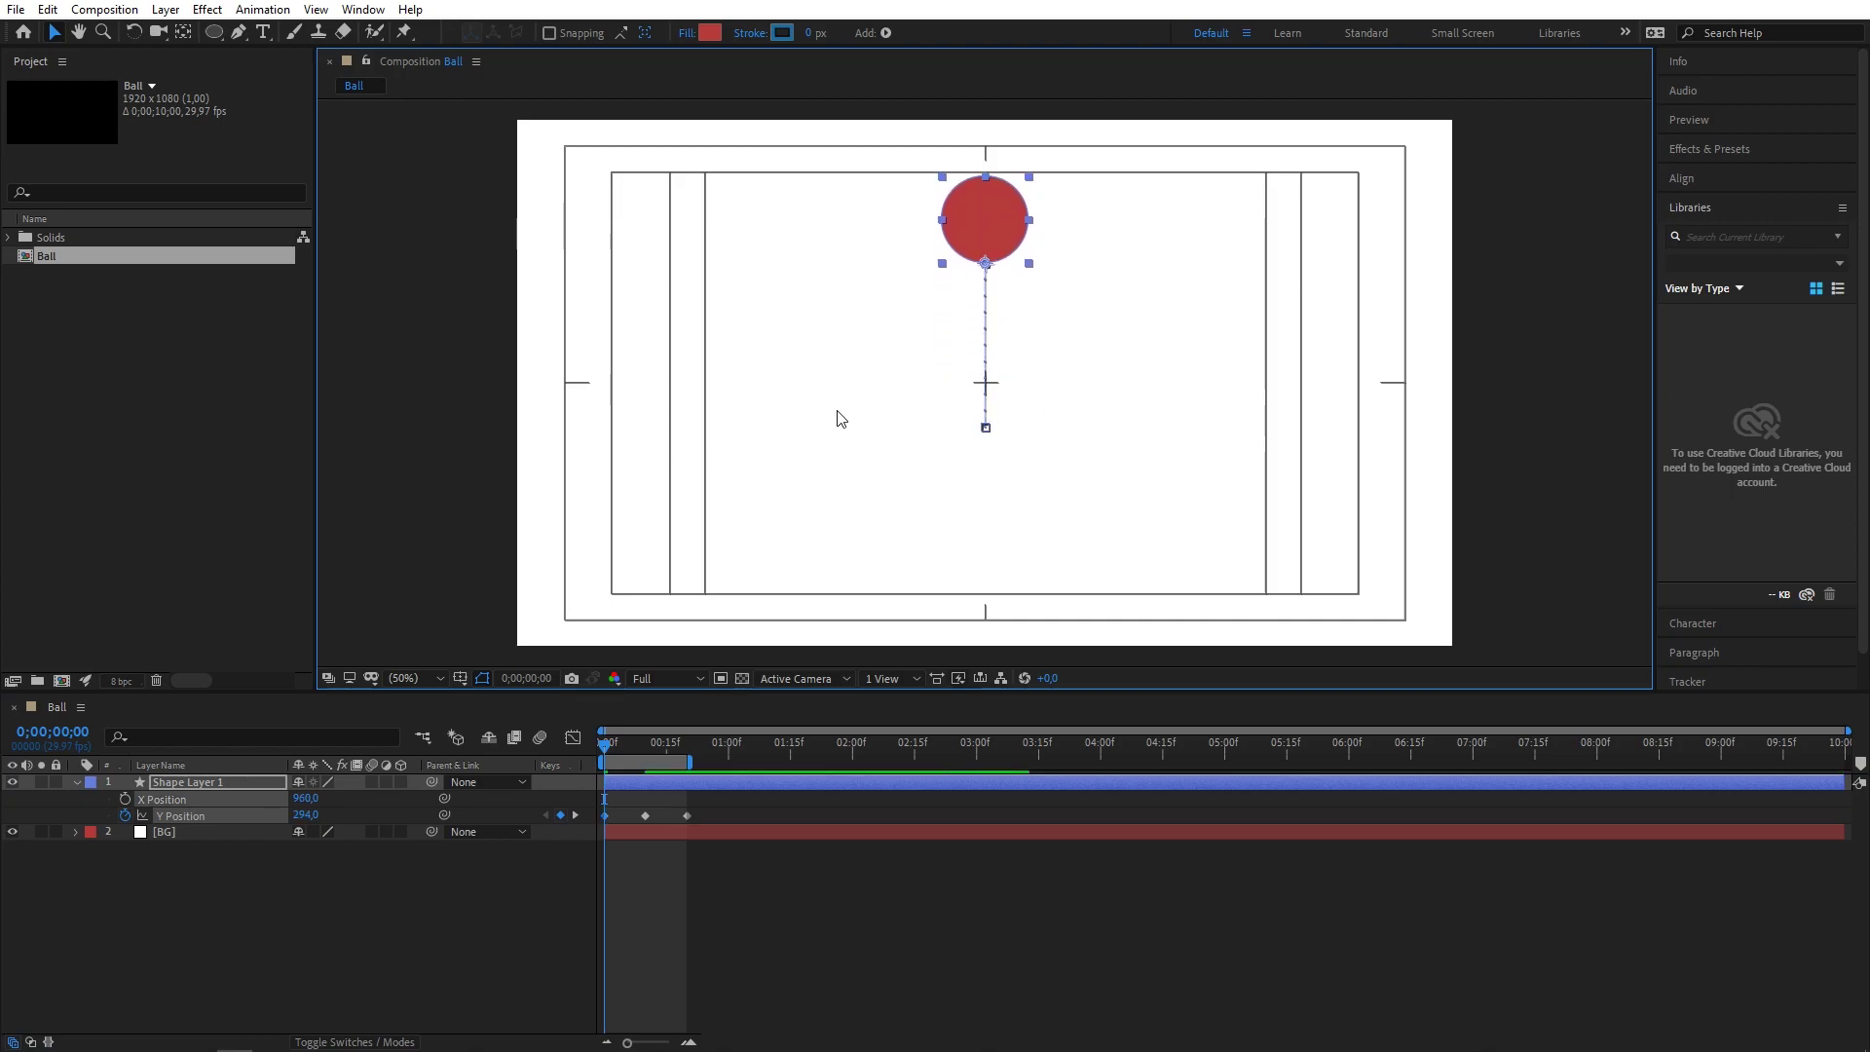
pyautogui.click(575, 815)
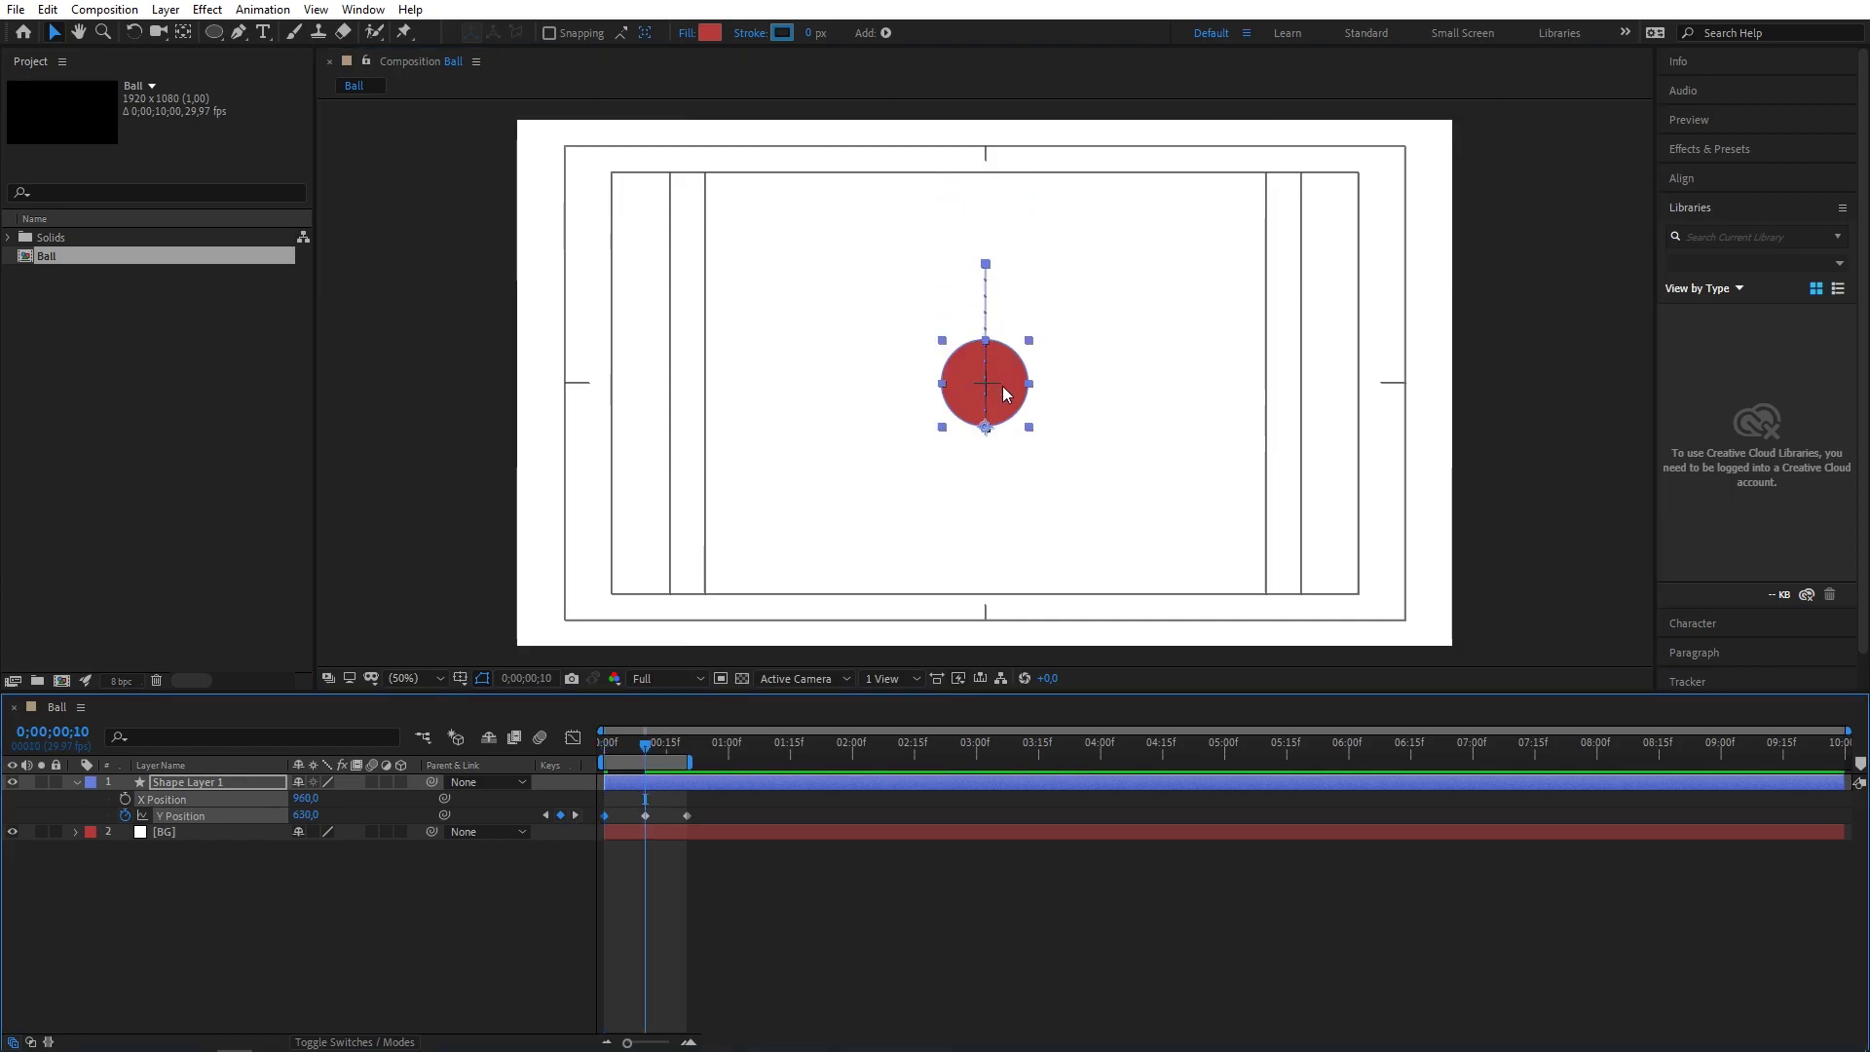
pyautogui.moveTo(1002, 385); pyautogui.dragTo(1013, 484)
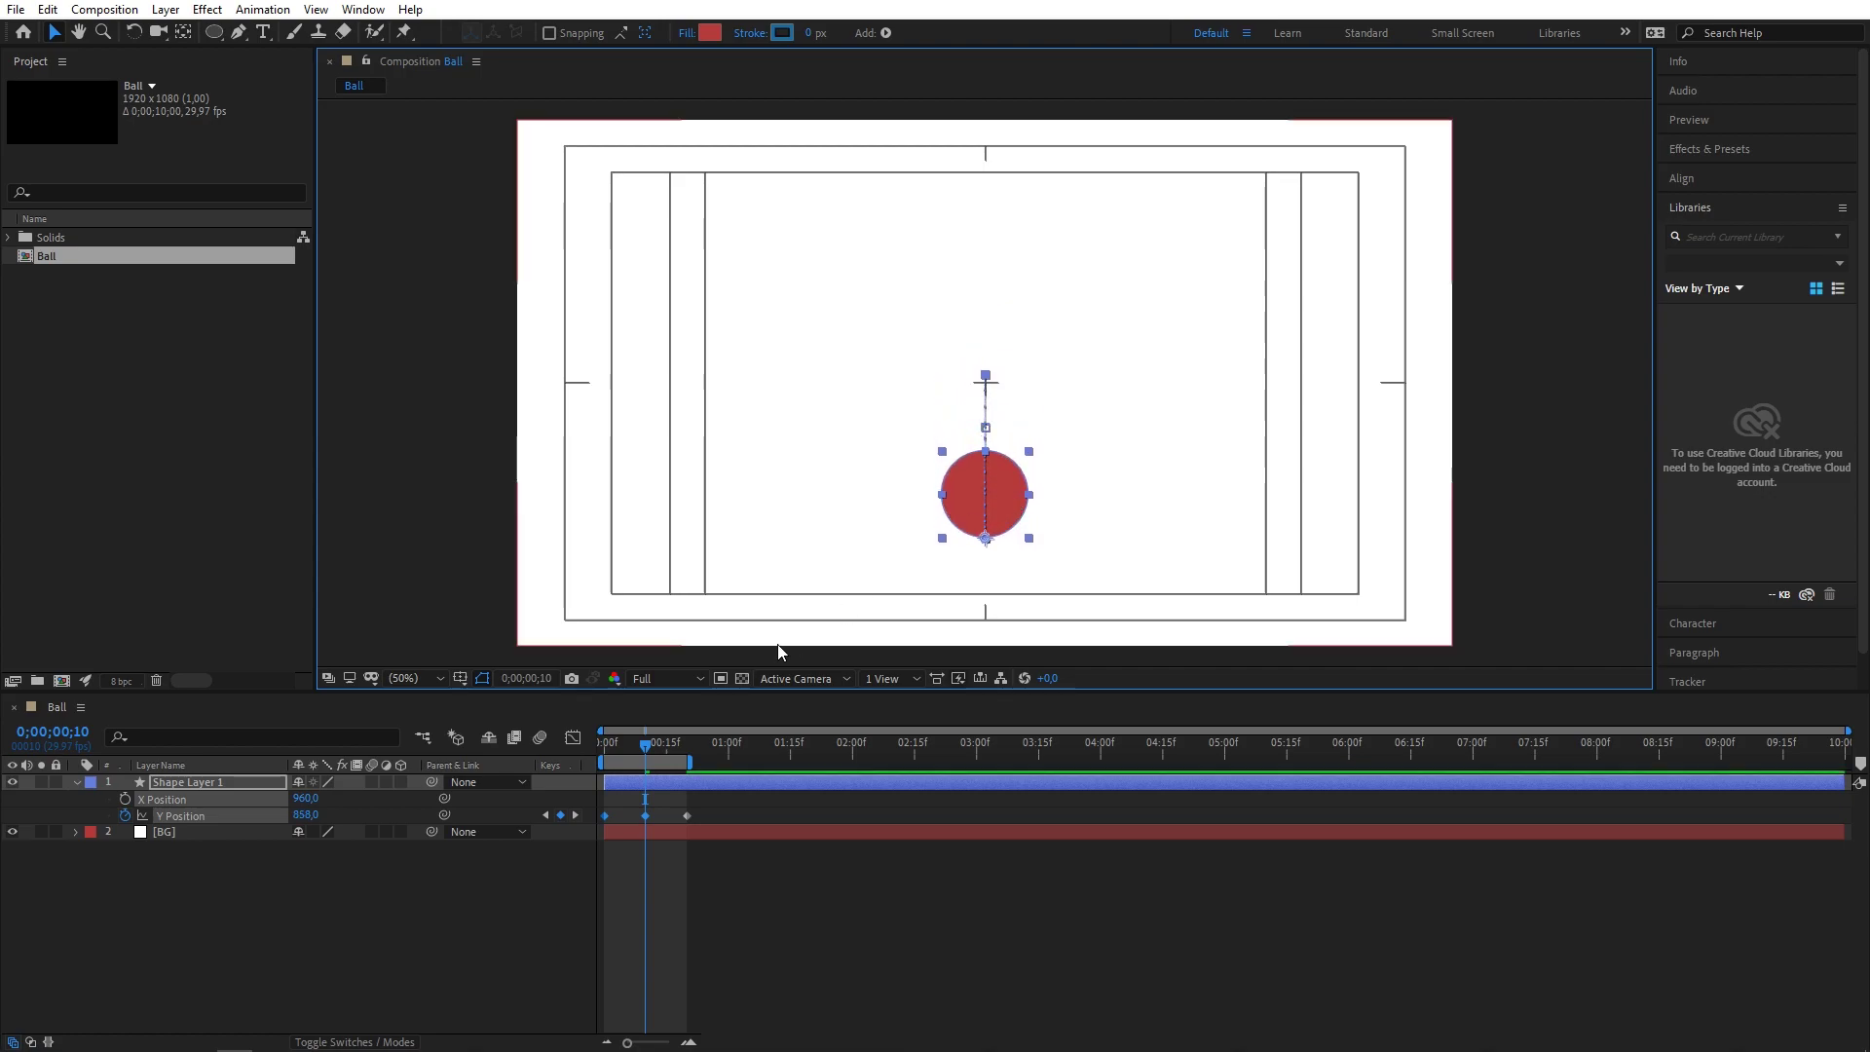
pyautogui.hotkey('ctrl', 'z')
pyautogui.click(647, 816)
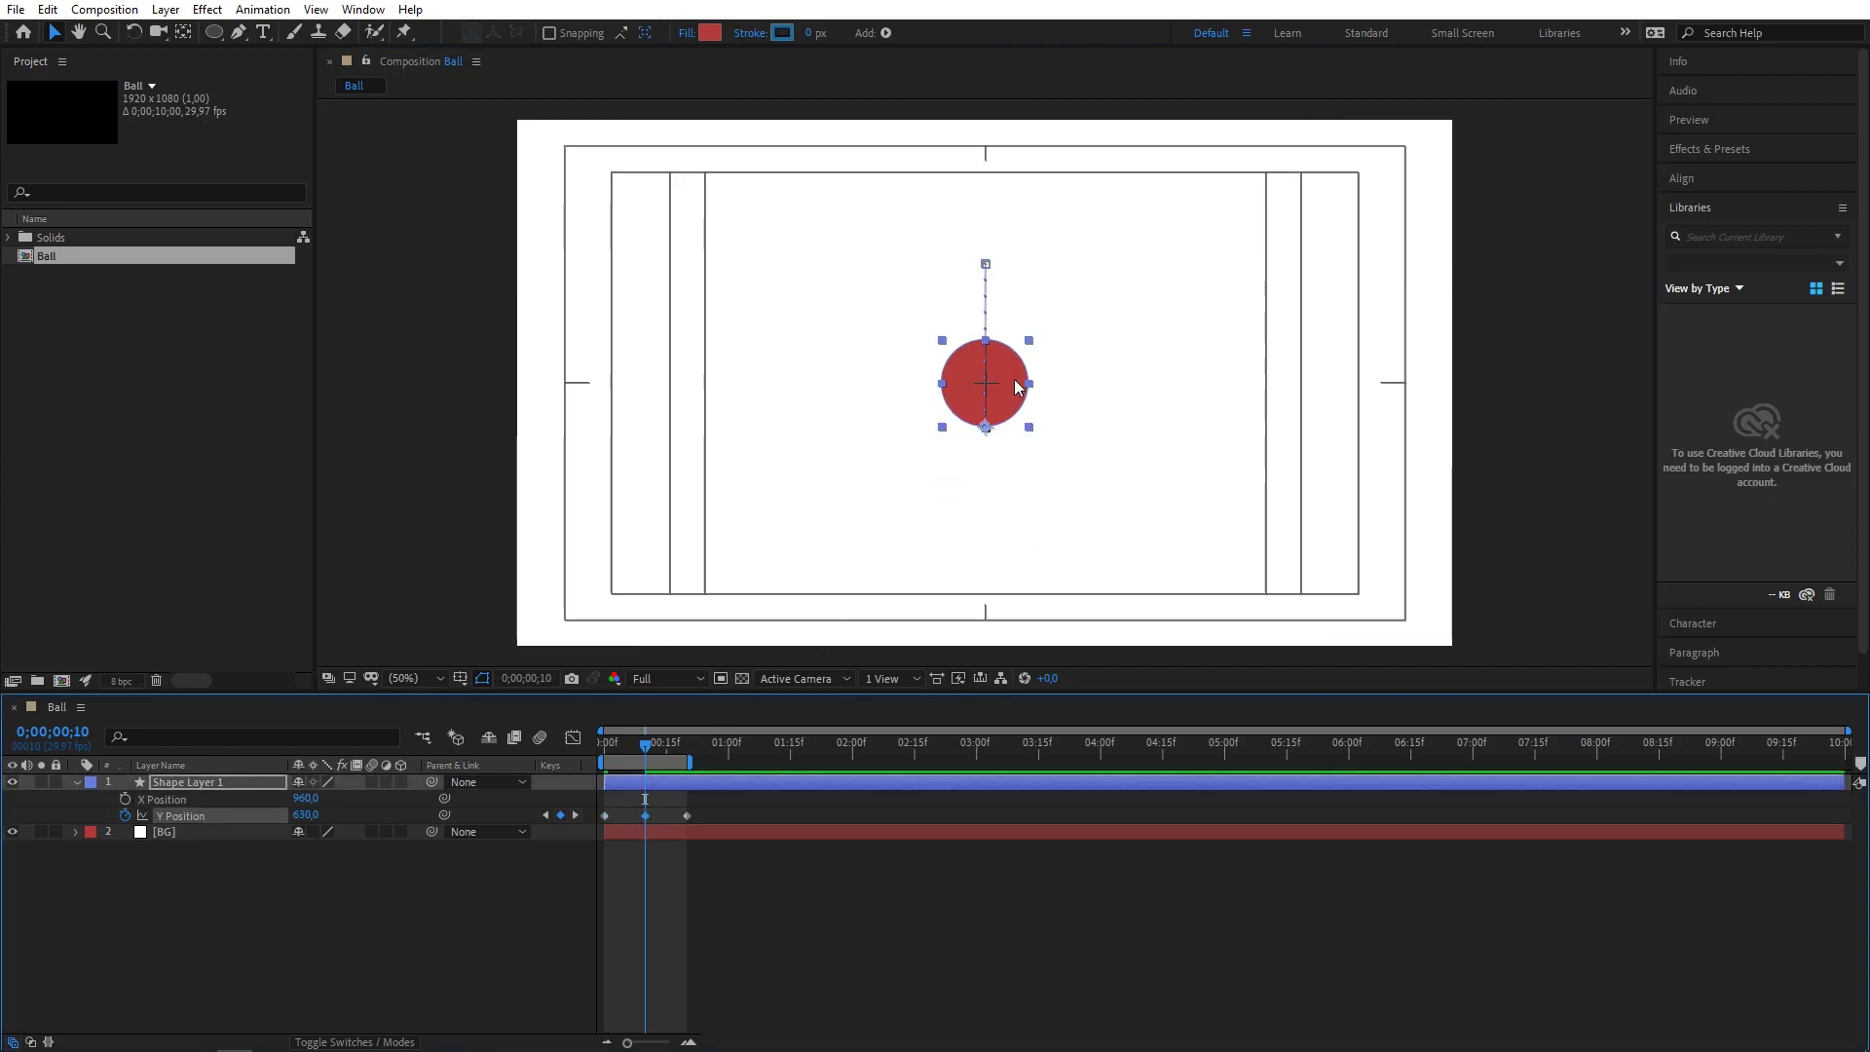
pyautogui.moveTo(1014, 378); pyautogui.dragTo(1038, 551)
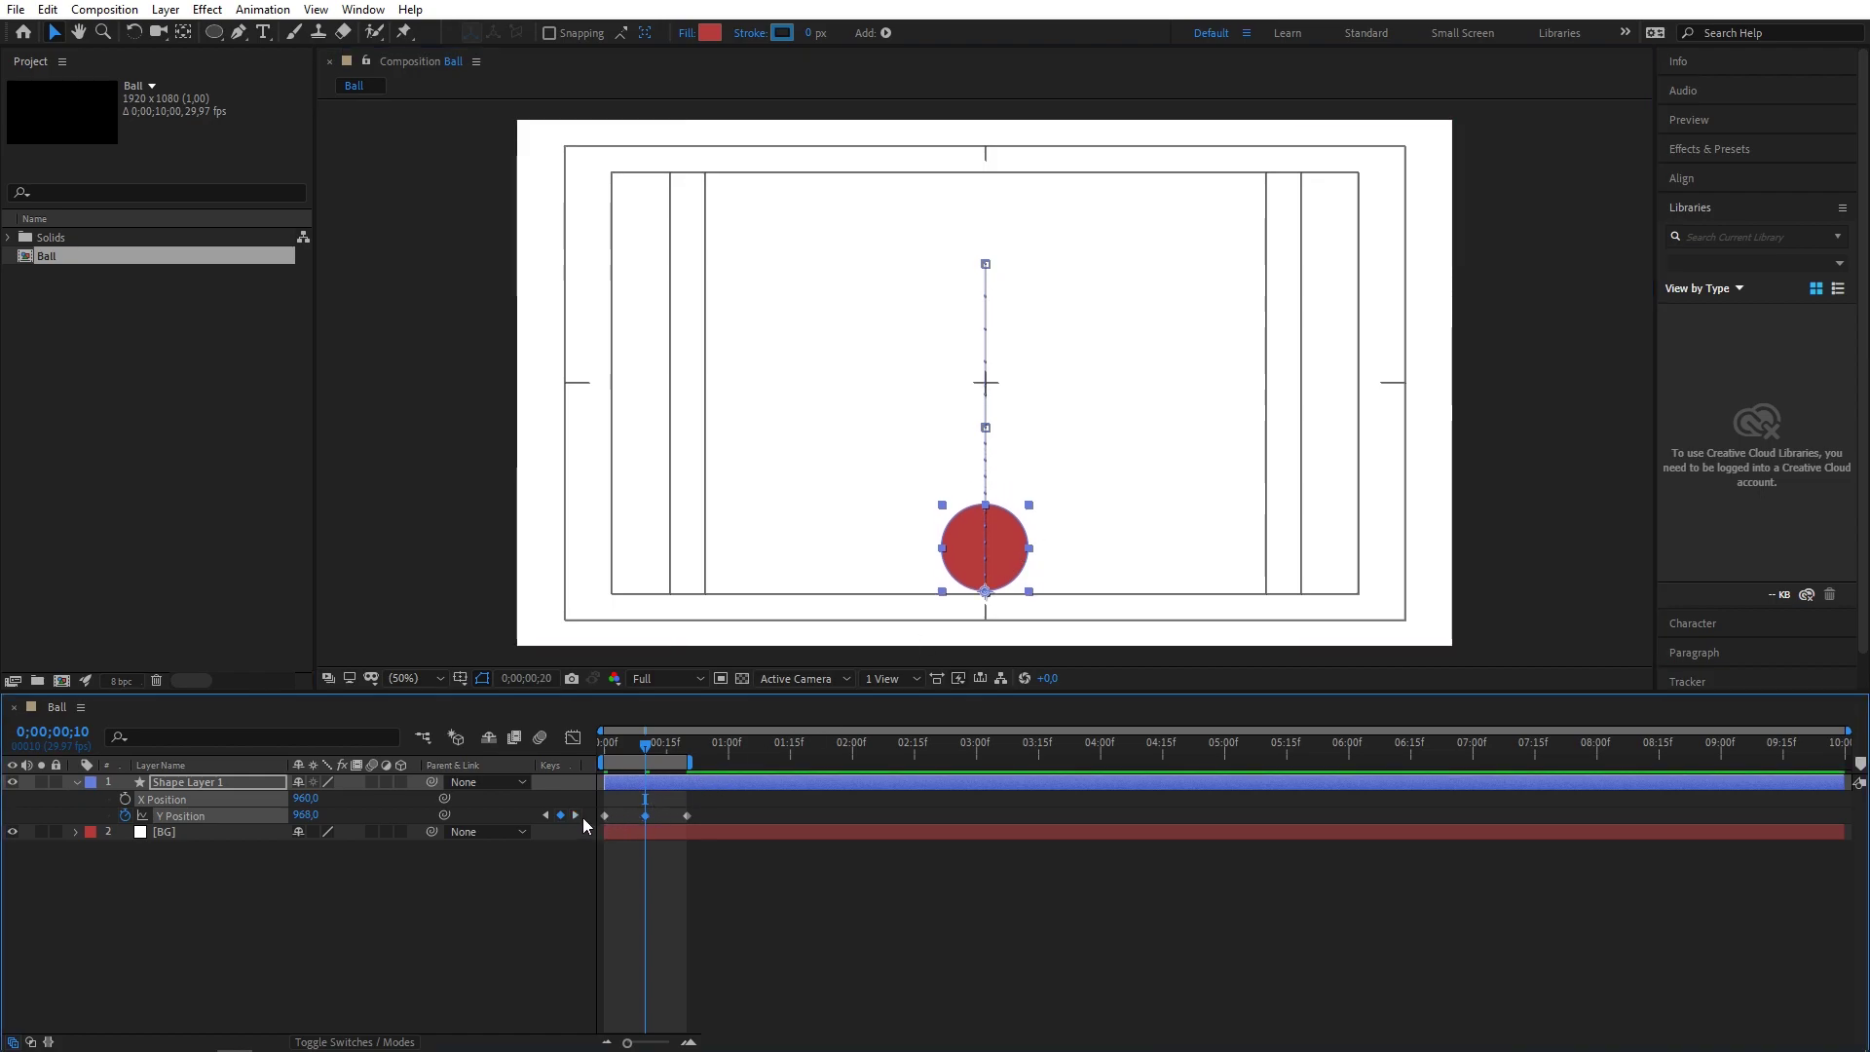
# Copy the frame-0 Y Position keyframe and paste it at frame 20 so the ball returns to the top.
pyautogui.press('k')
pyautogui.hotkey('ctrl', 'v')
pyautogui.click(604, 816)
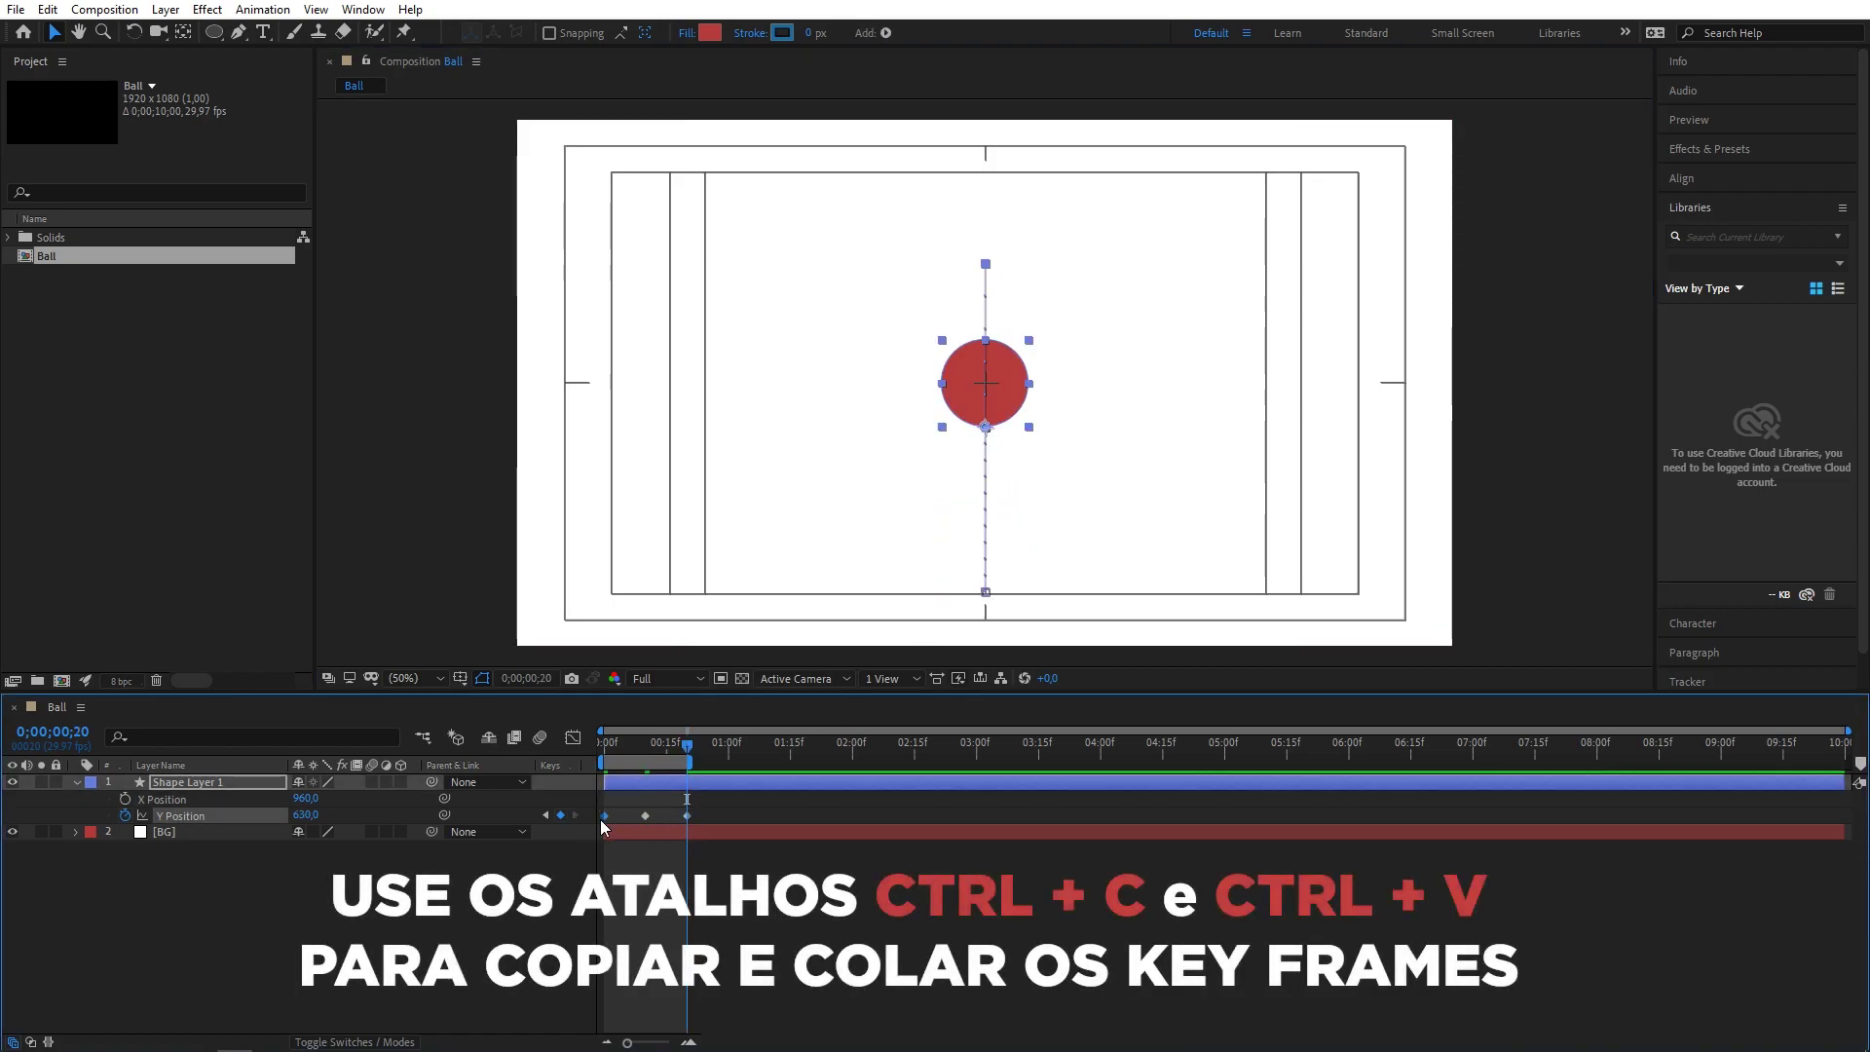
pyautogui.hotkey('ctrl', 'c')
pyautogui.hotkey('ctrl', 'v')
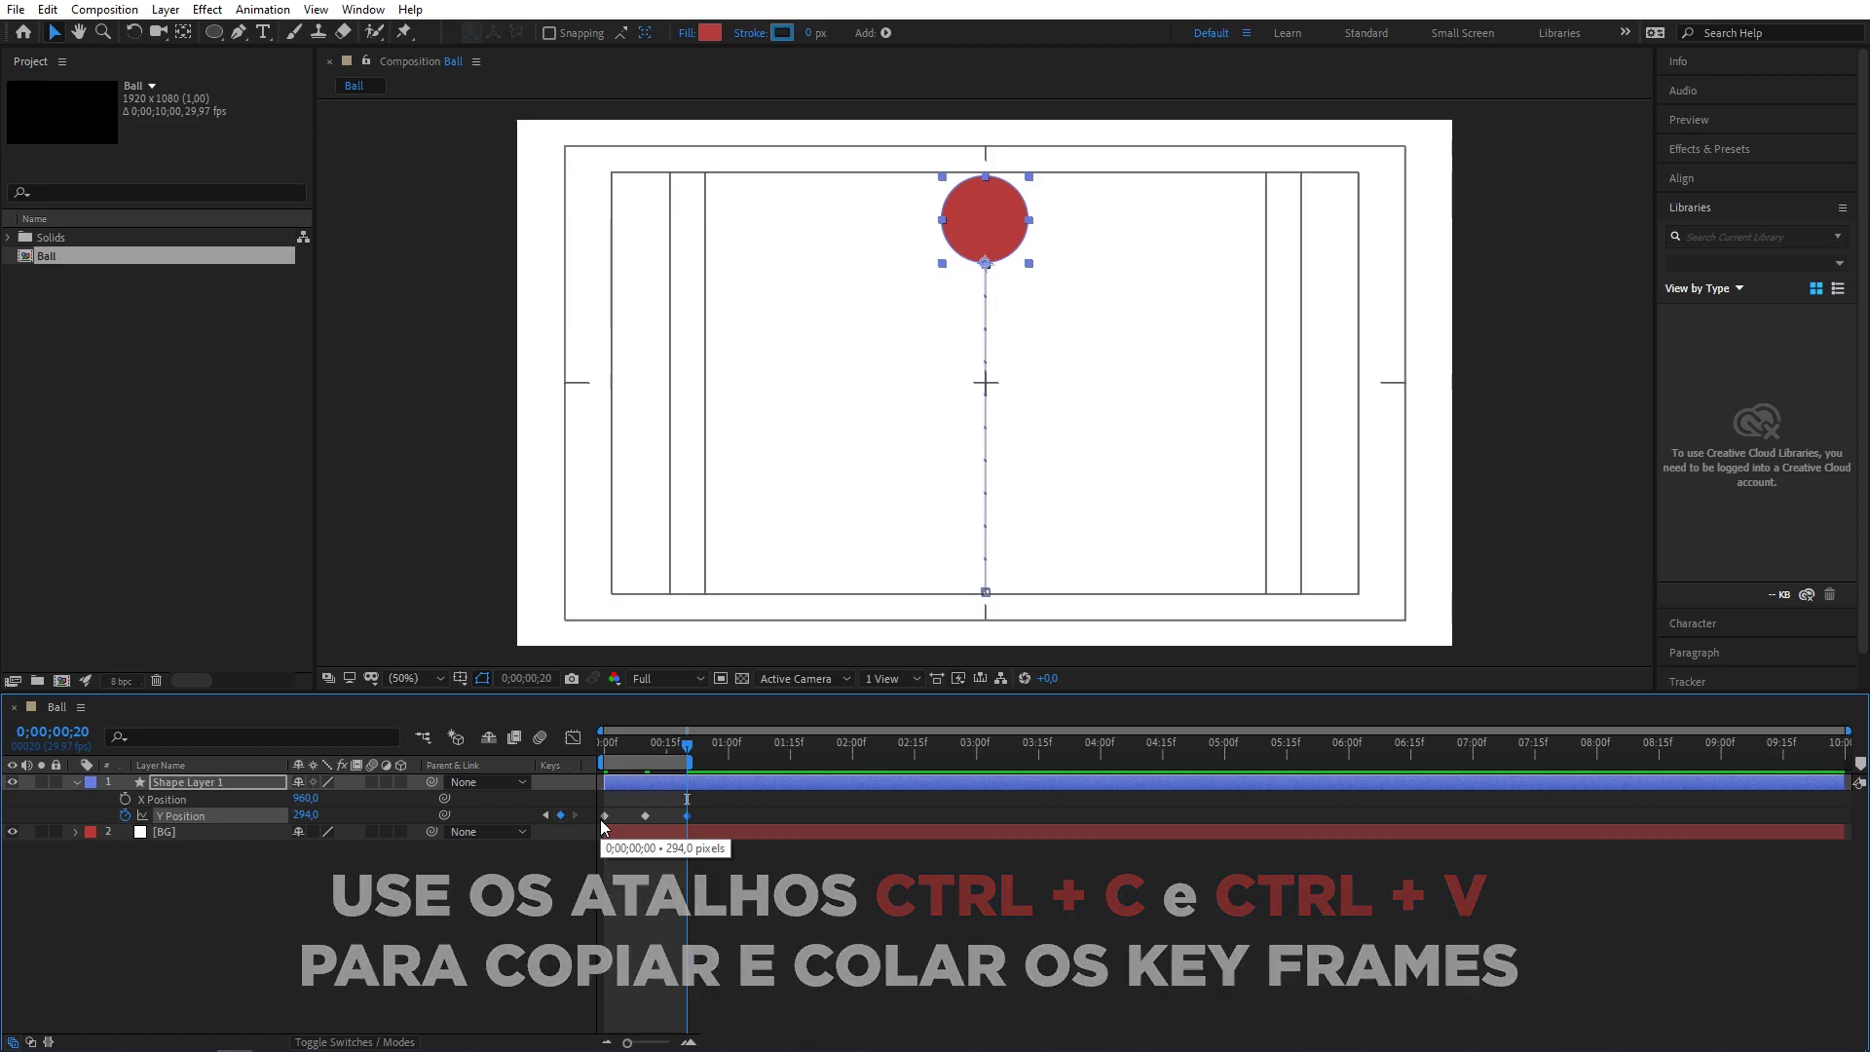
pyautogui.click(551, 904)
# Preview the bounce, then select the Y Position property.
pyautogui.press('space')
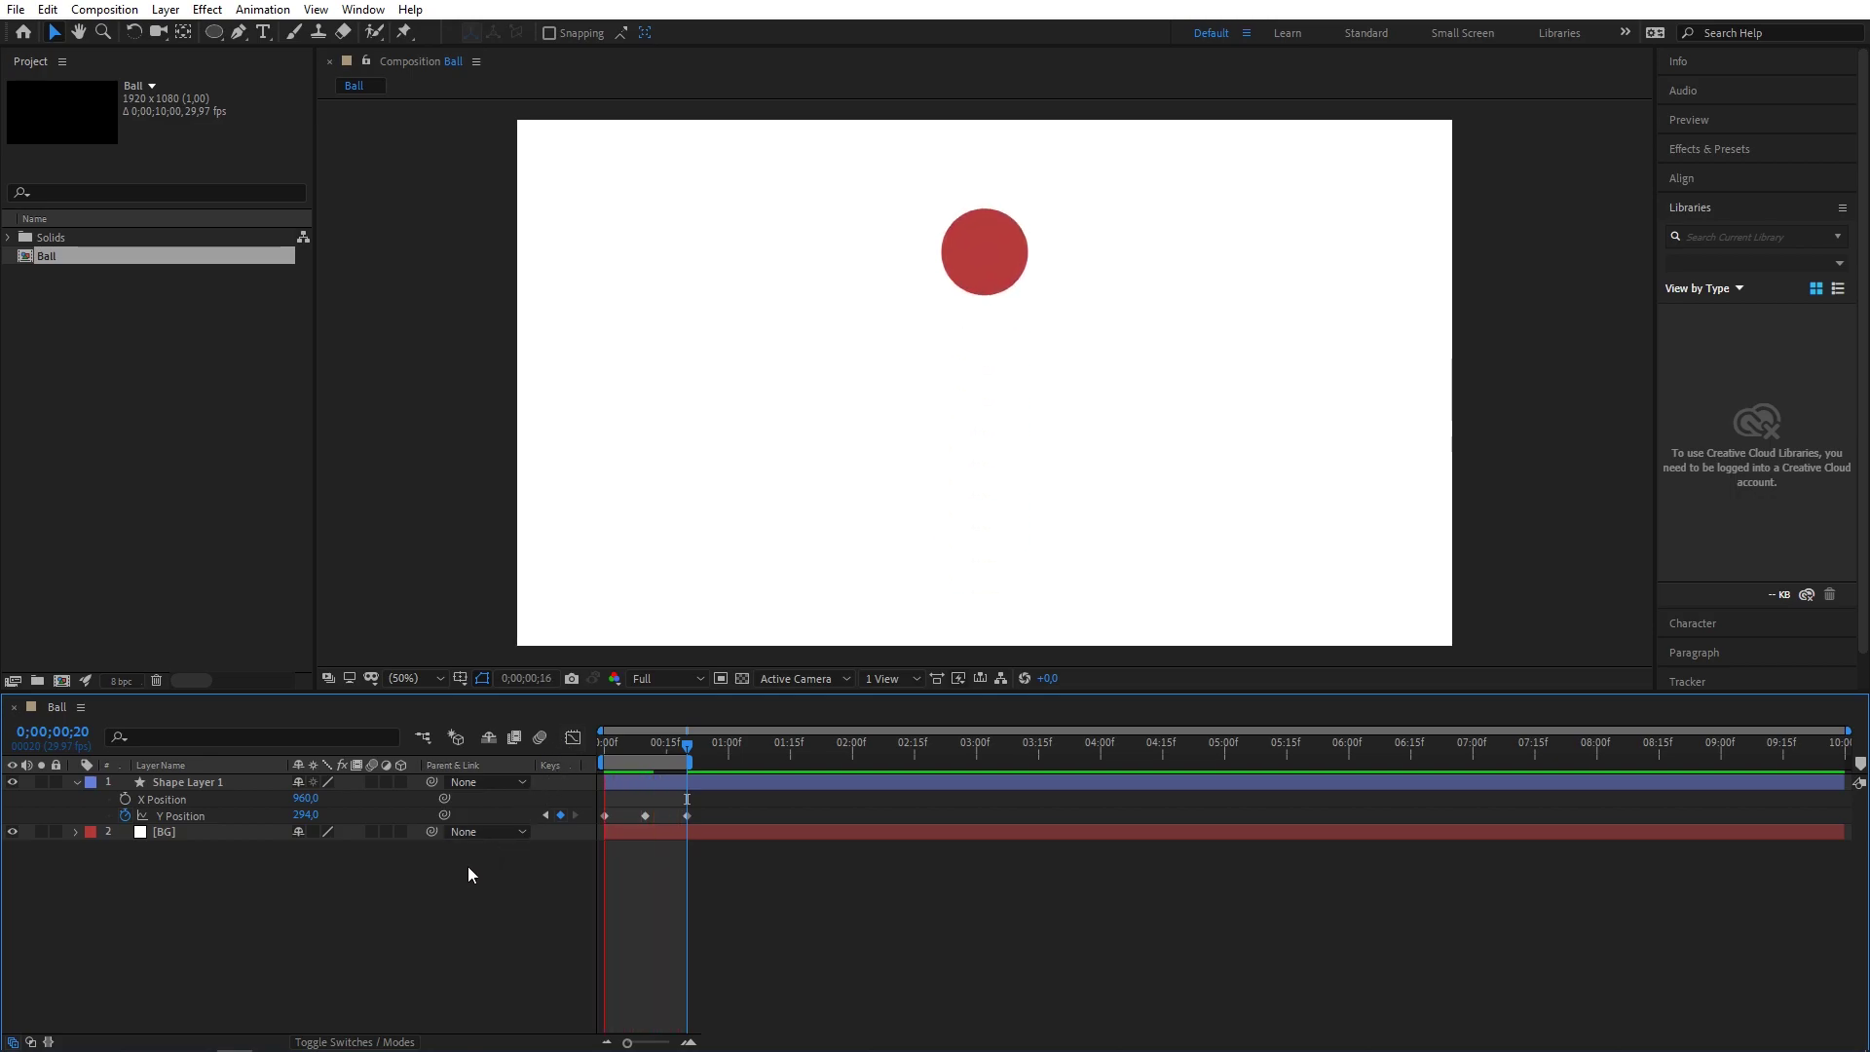
pyautogui.press('space')
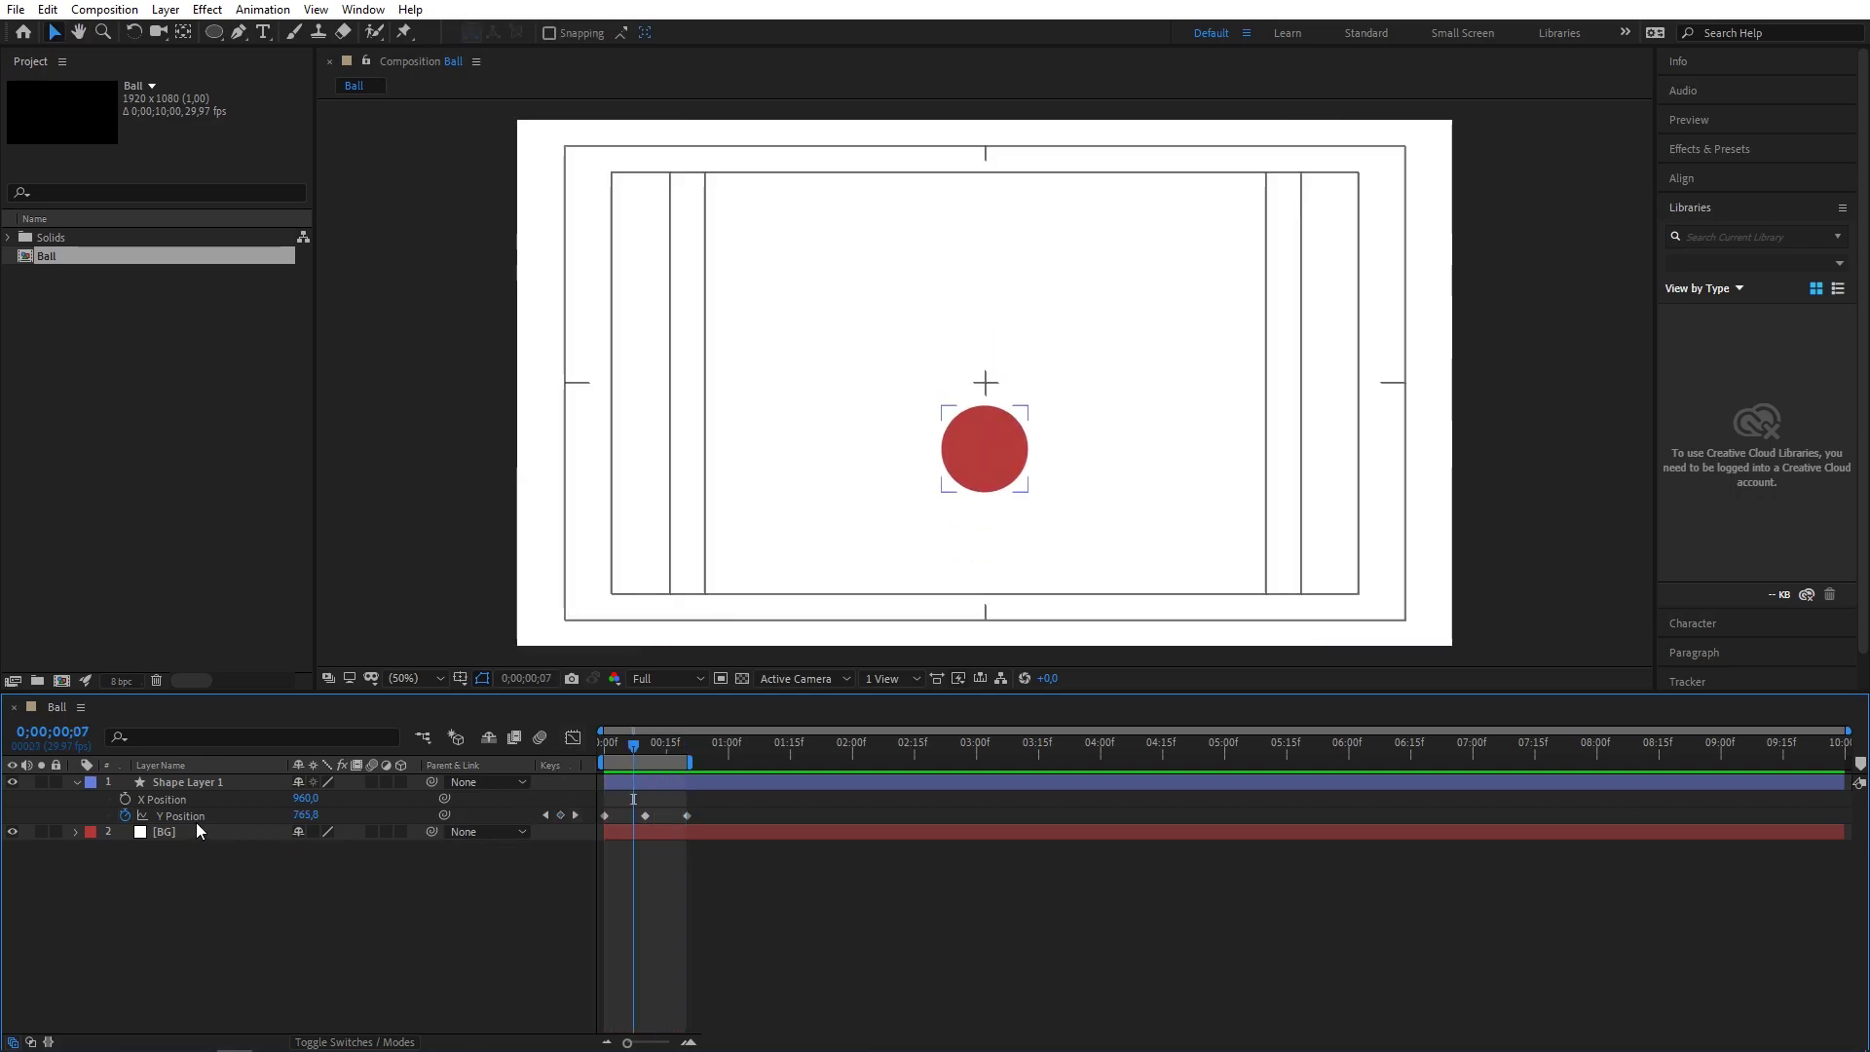
pyautogui.click(191, 820)
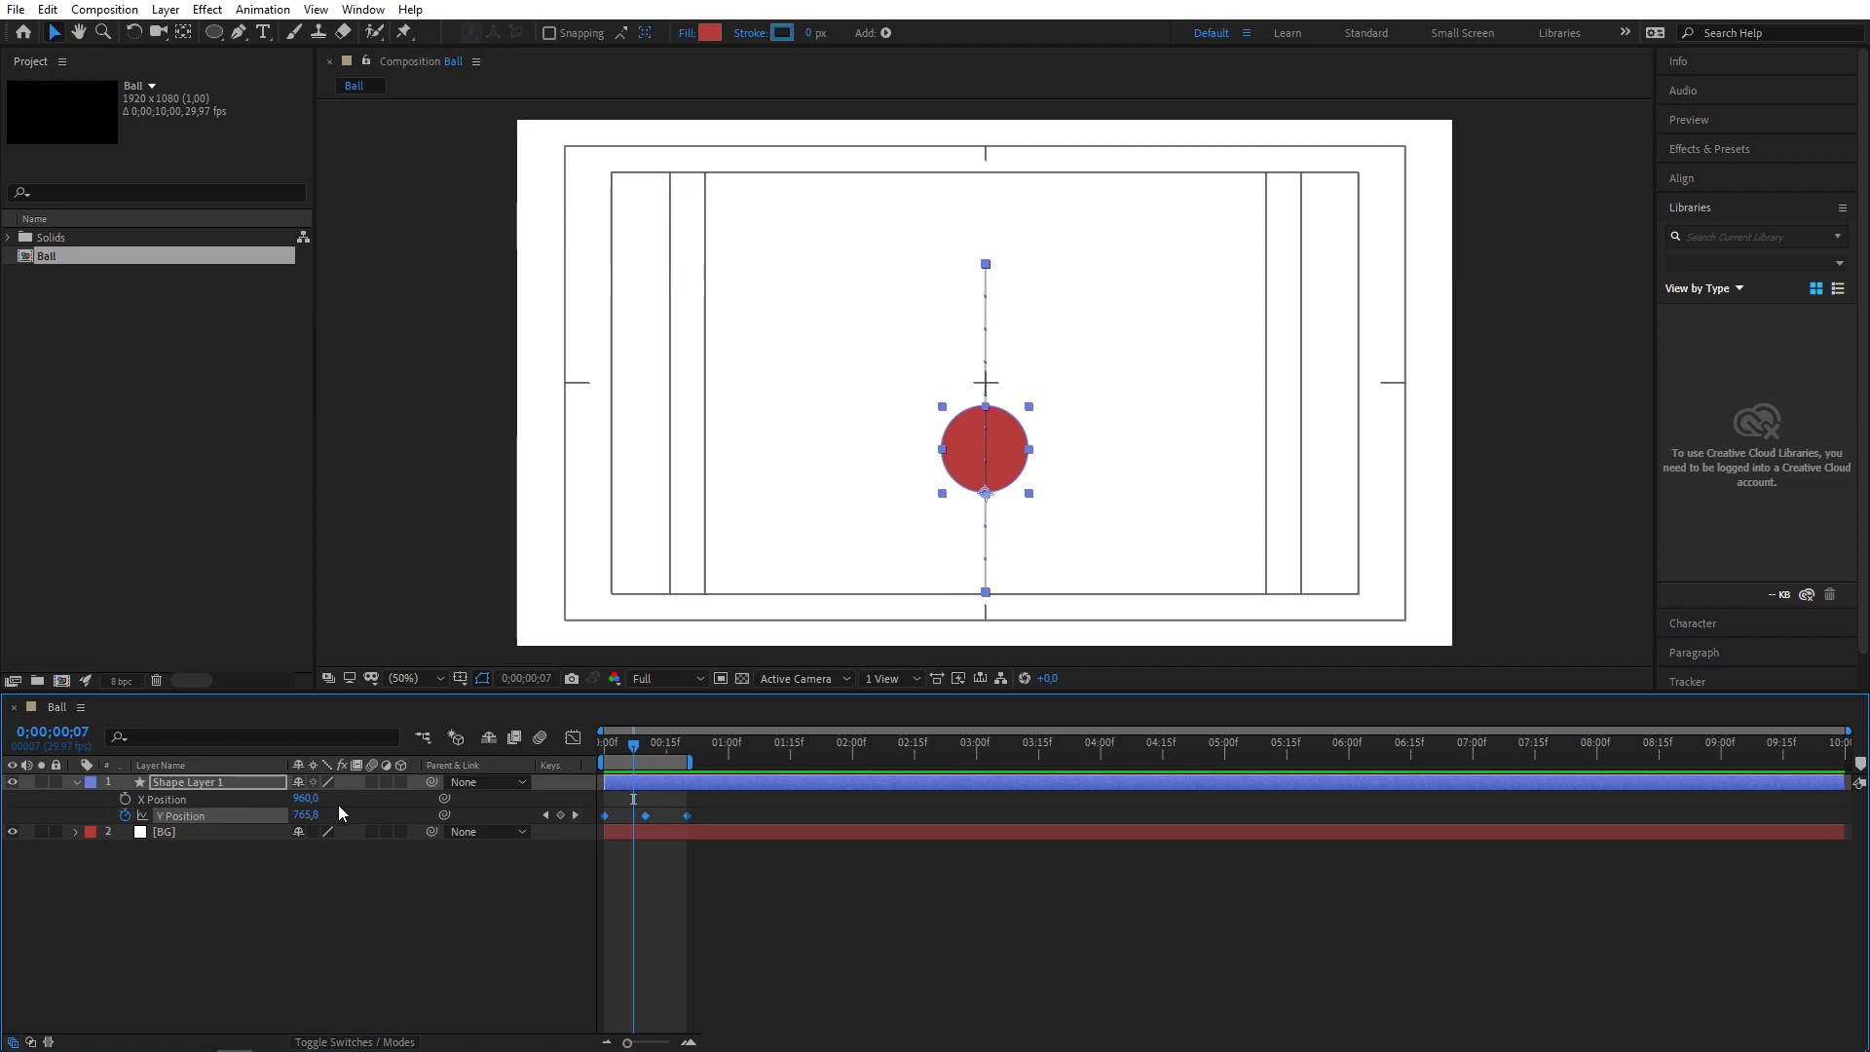
# Open the Graph Editor on Y Position and preview the linear drop.
pyautogui.click(575, 739)
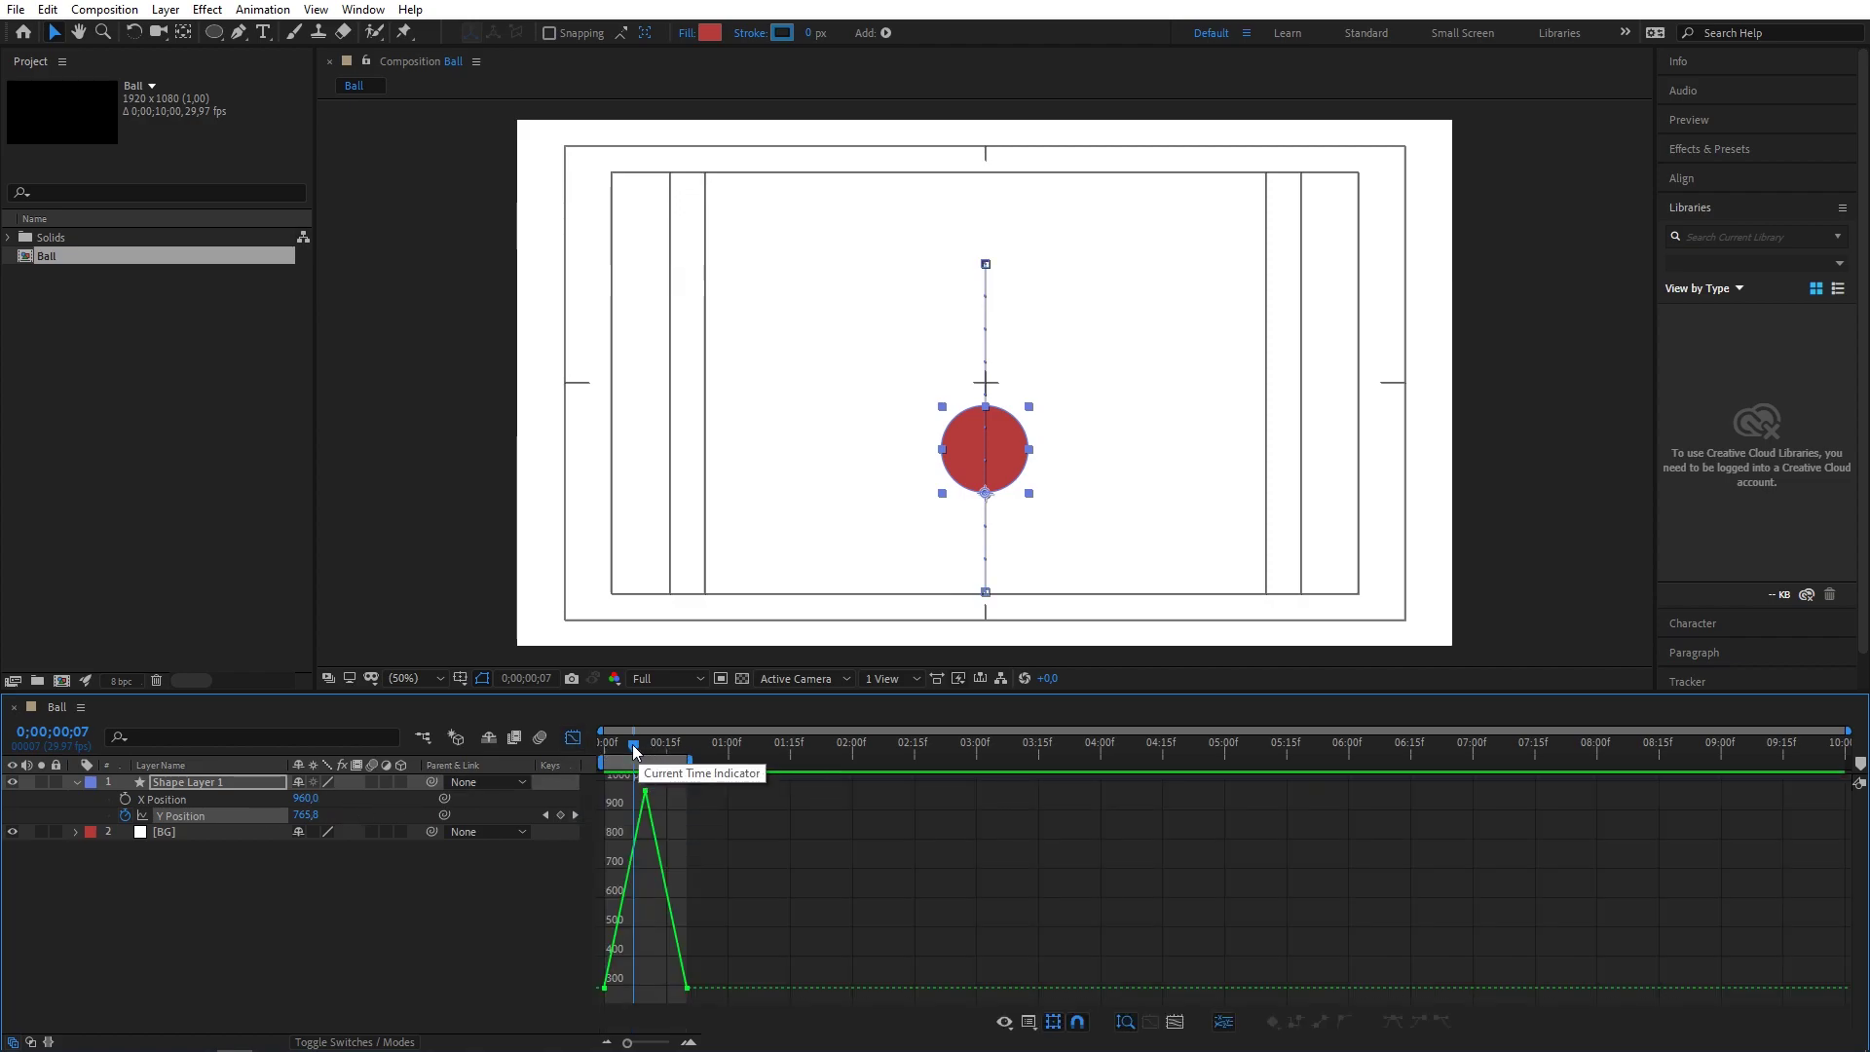
pyautogui.moveTo(633, 744)
pyautogui.mouseDown()
pyautogui.moveTo(679, 746)
pyautogui.moveTo(593, 752)
pyautogui.mouseUp()
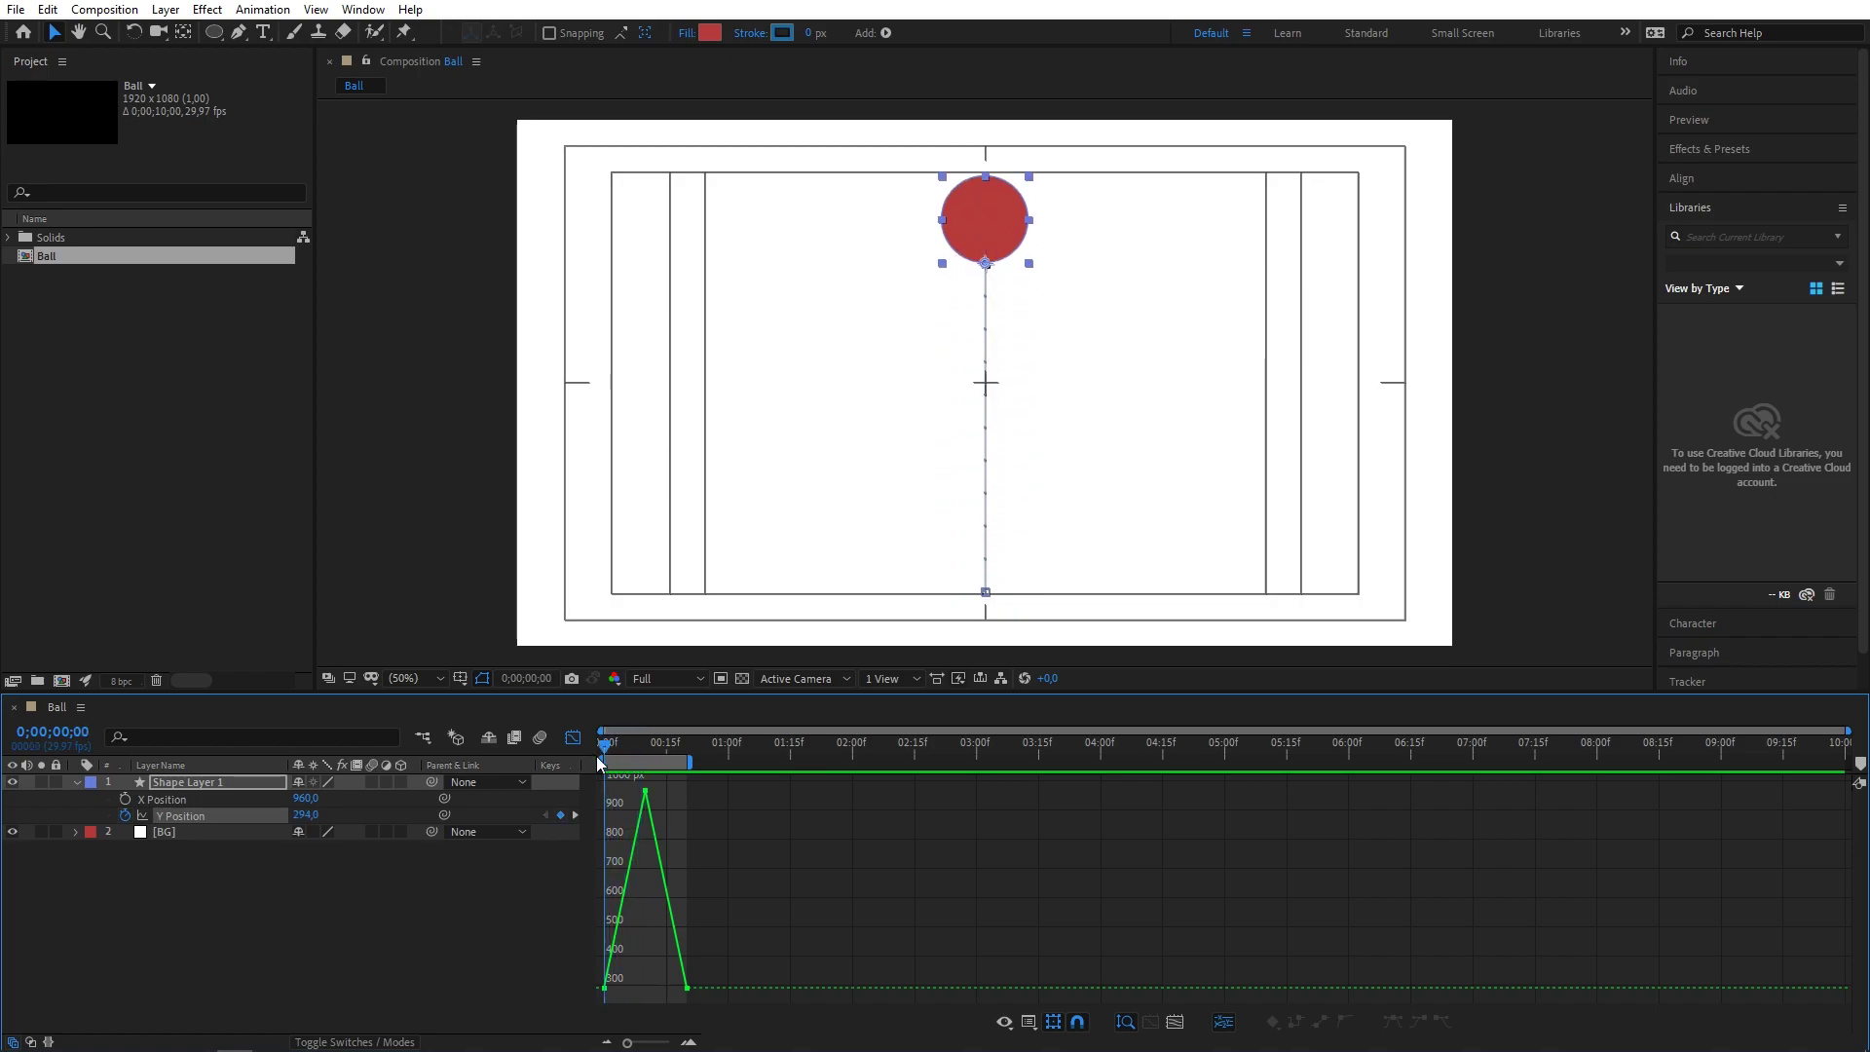
pyautogui.press('space')
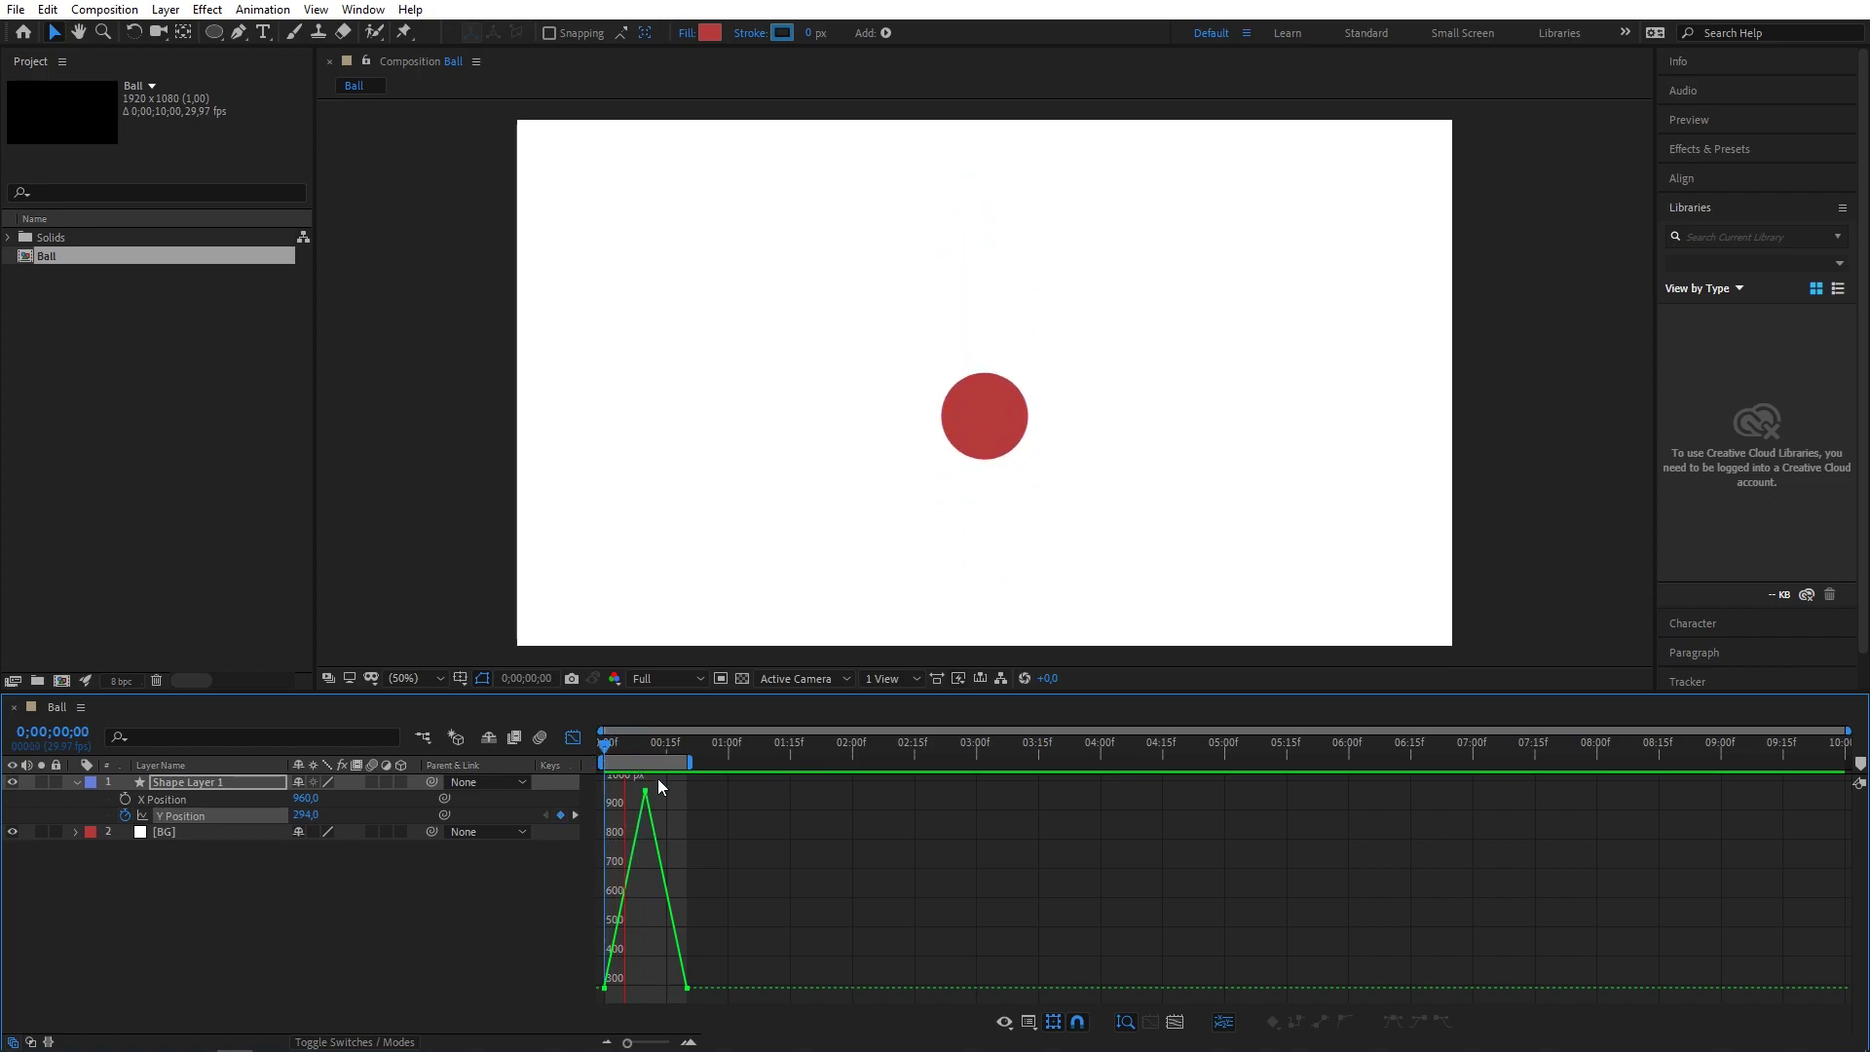
pyautogui.press('space')
# Inspect the speed graph, switch back to the value graph, and select all Y Position keyframes.
pyautogui.click(1028, 1023)
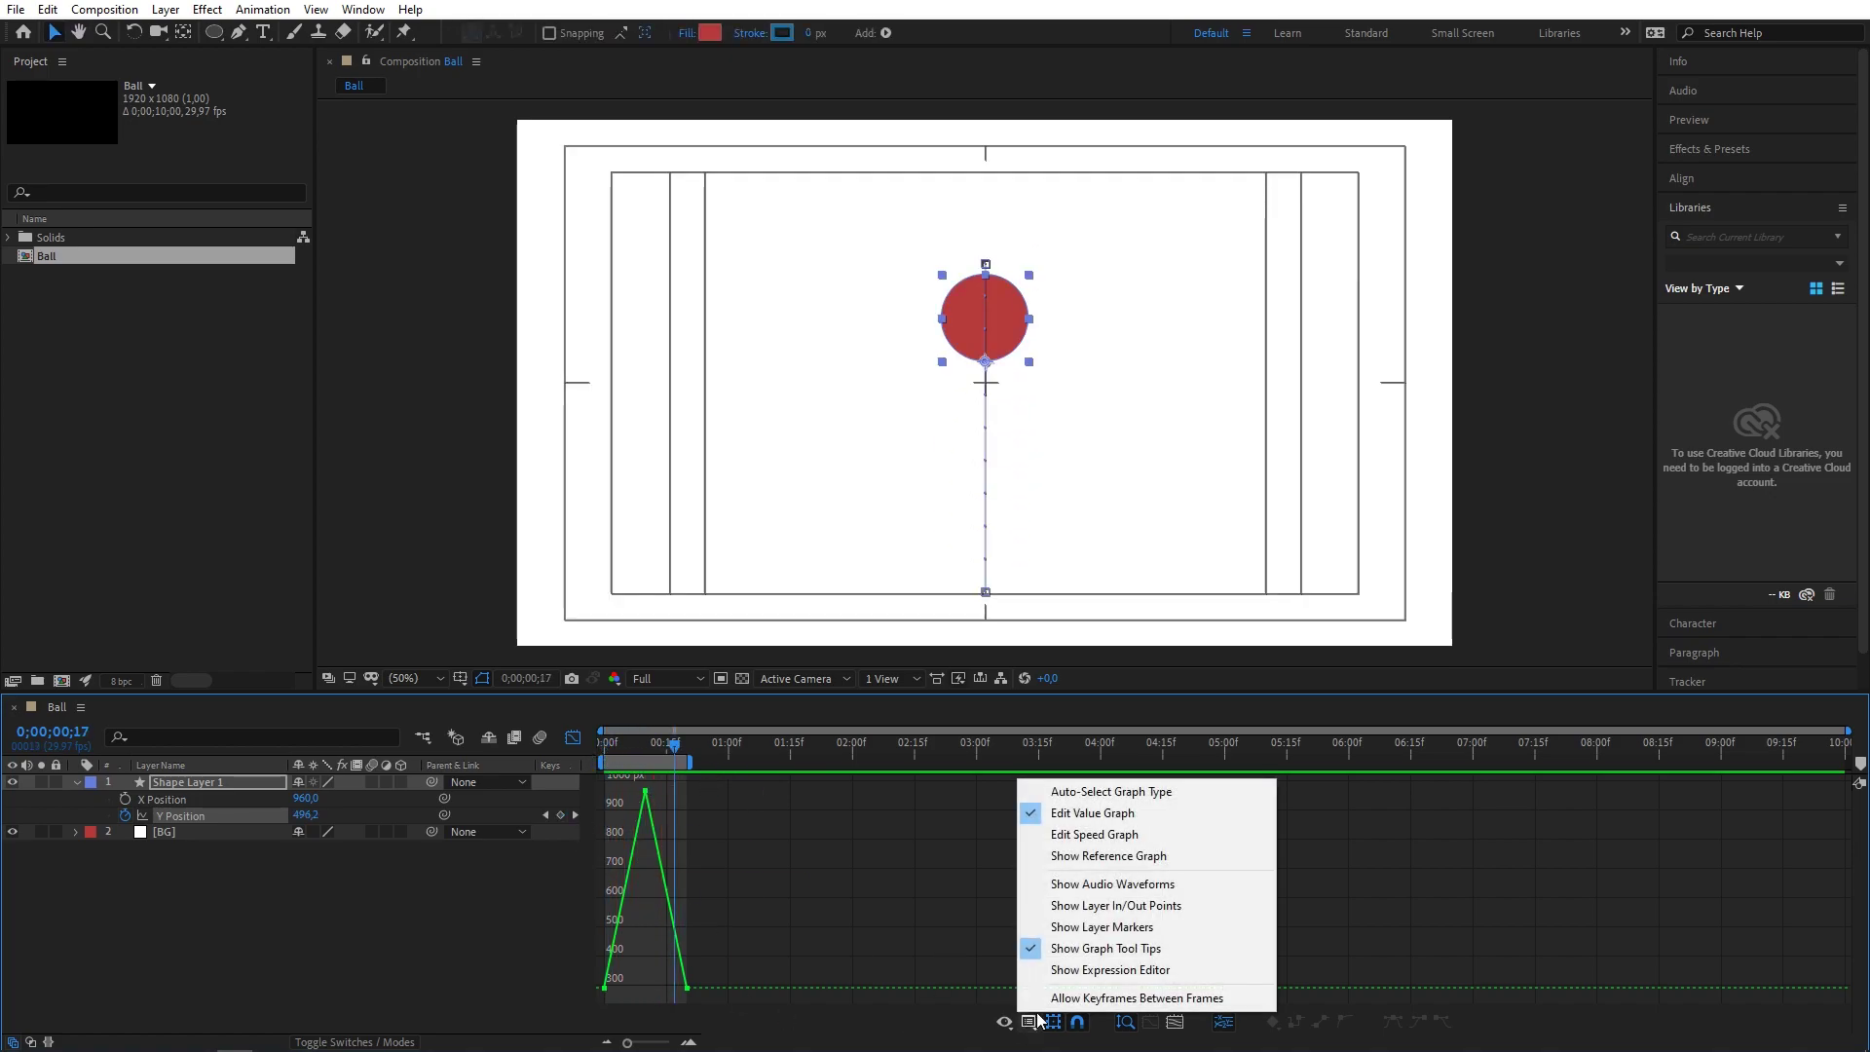
pyautogui.click(1093, 837)
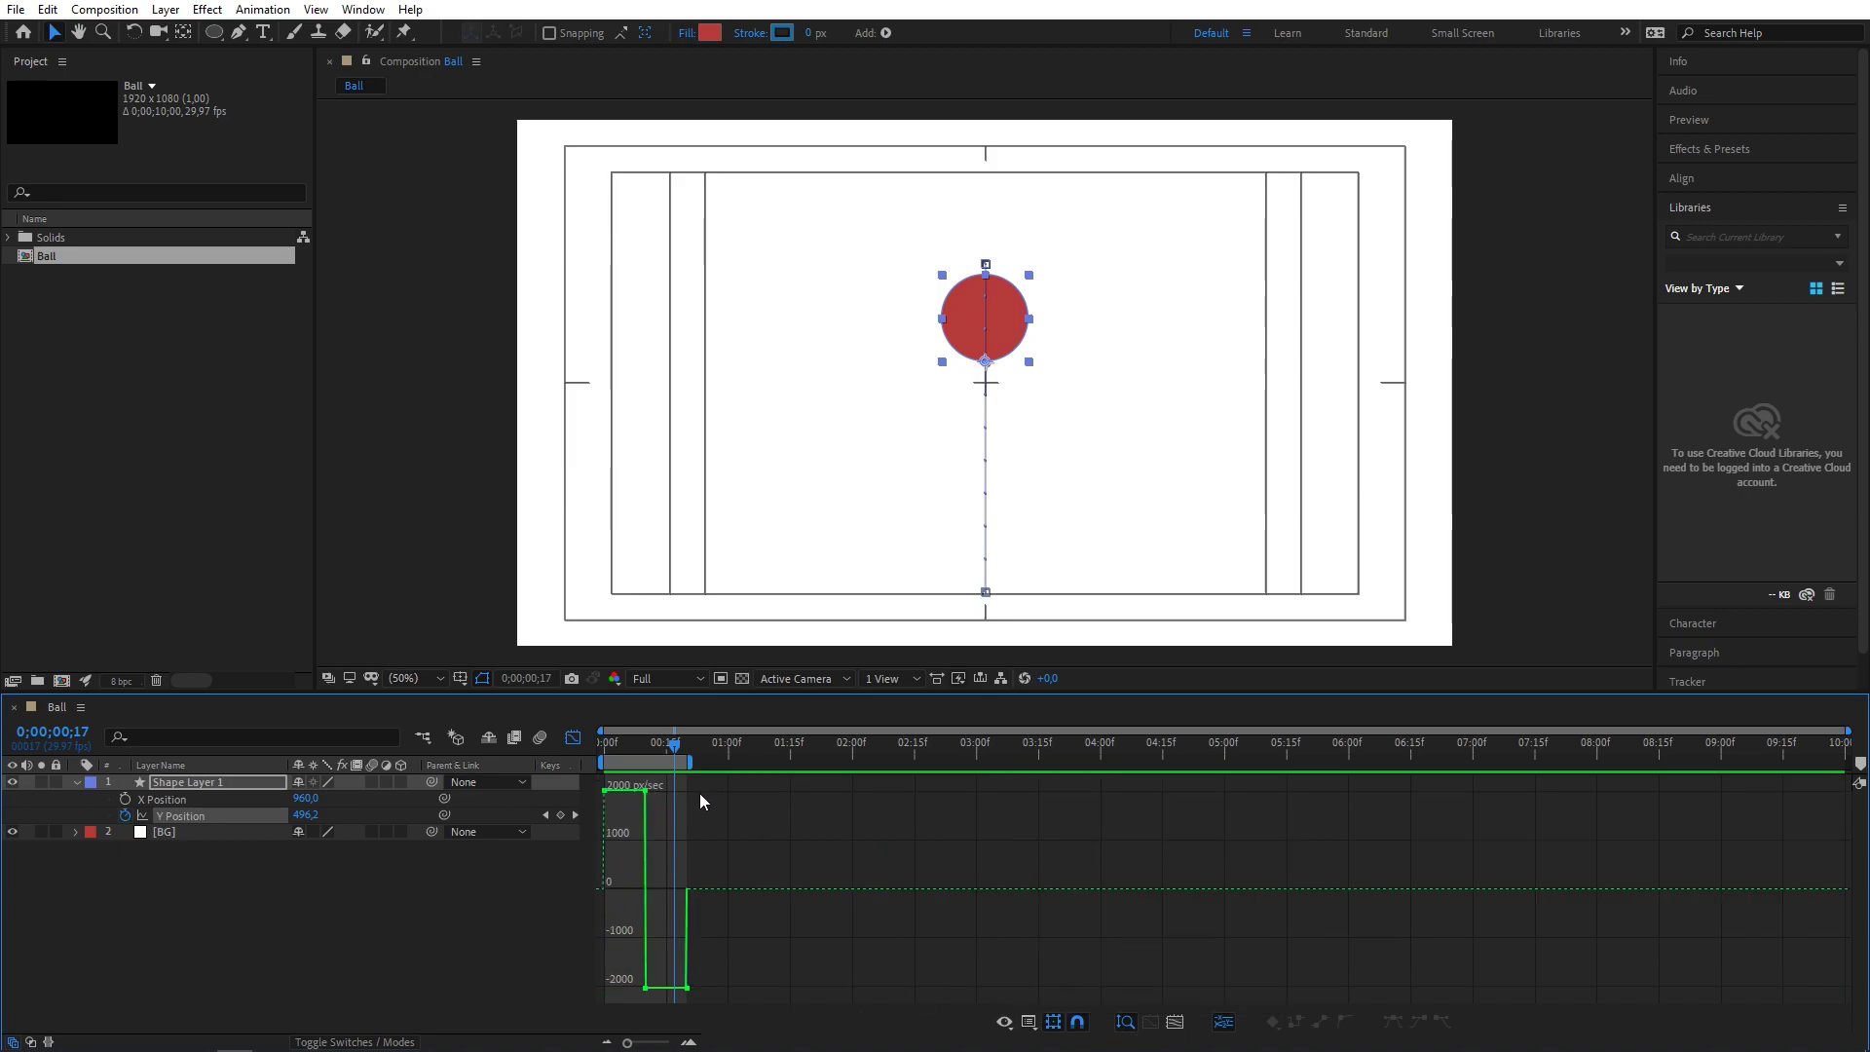
pyautogui.click(1030, 1023)
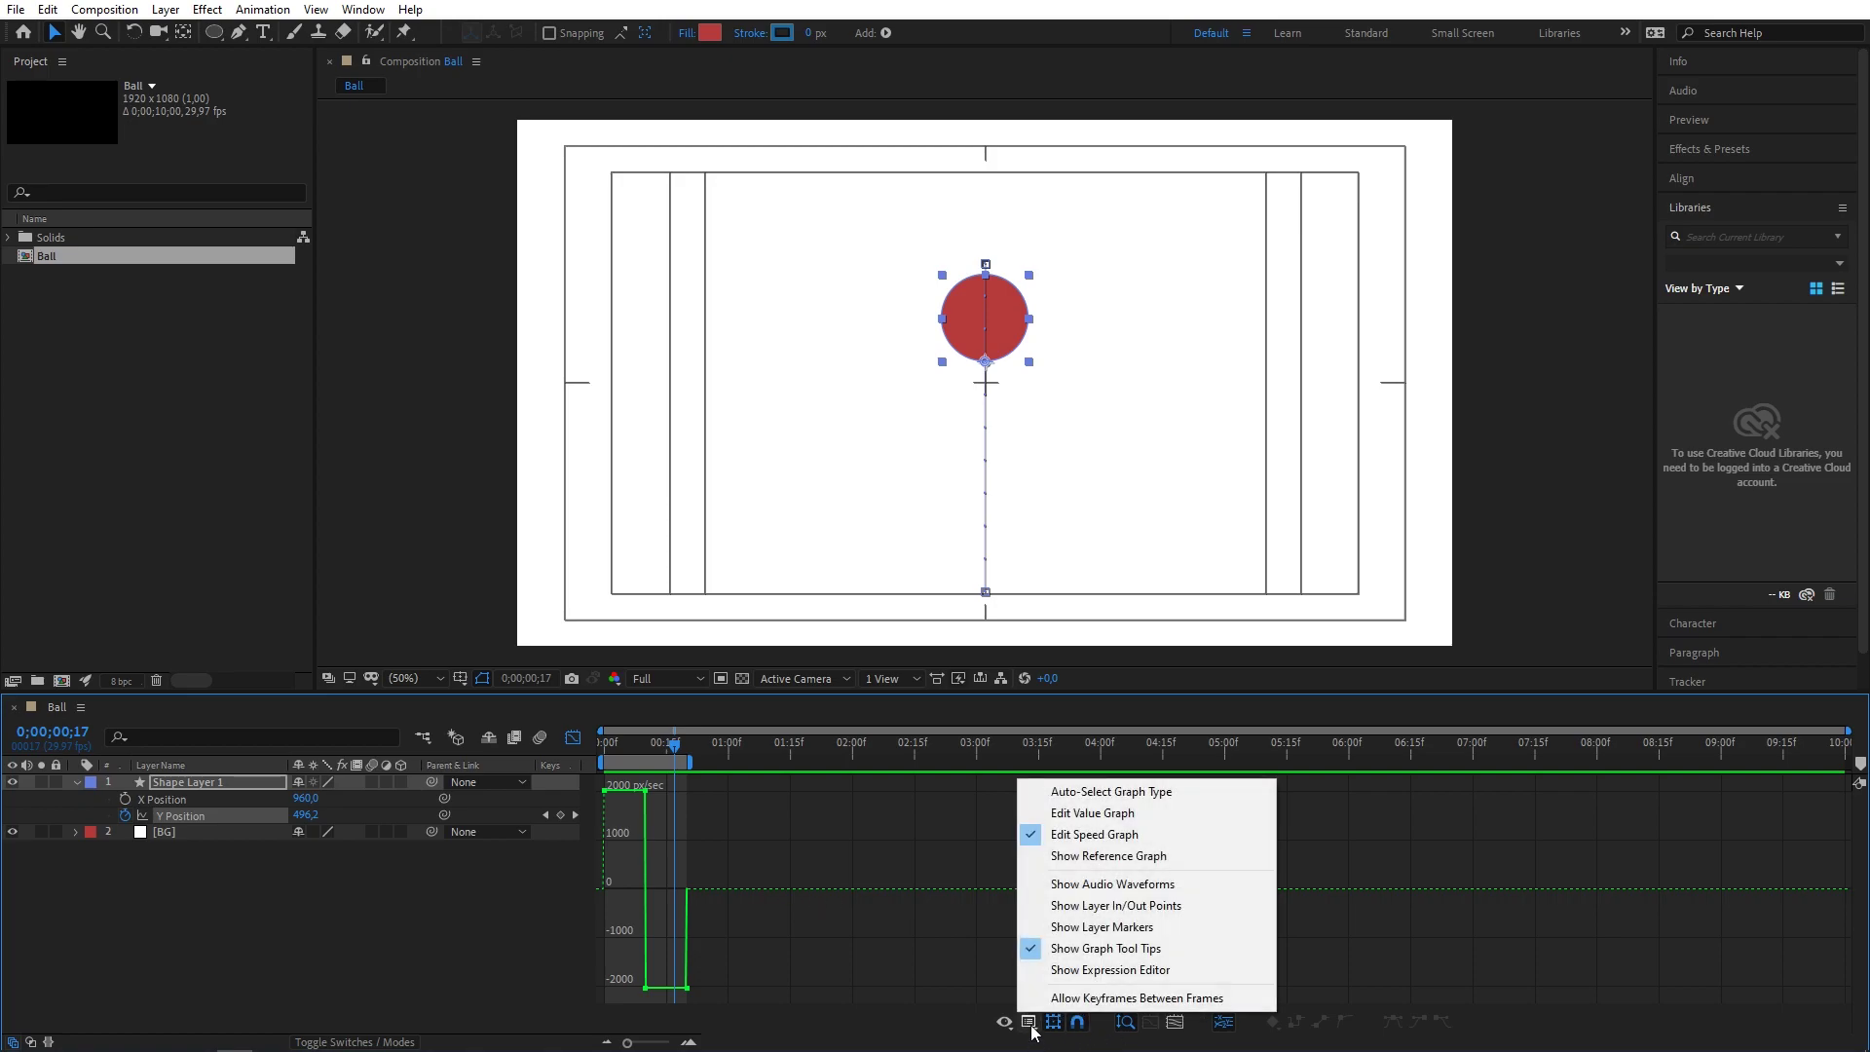
pyautogui.click(1109, 816)
pyautogui.moveTo(742, 950); pyautogui.dragTo(565, 1003)
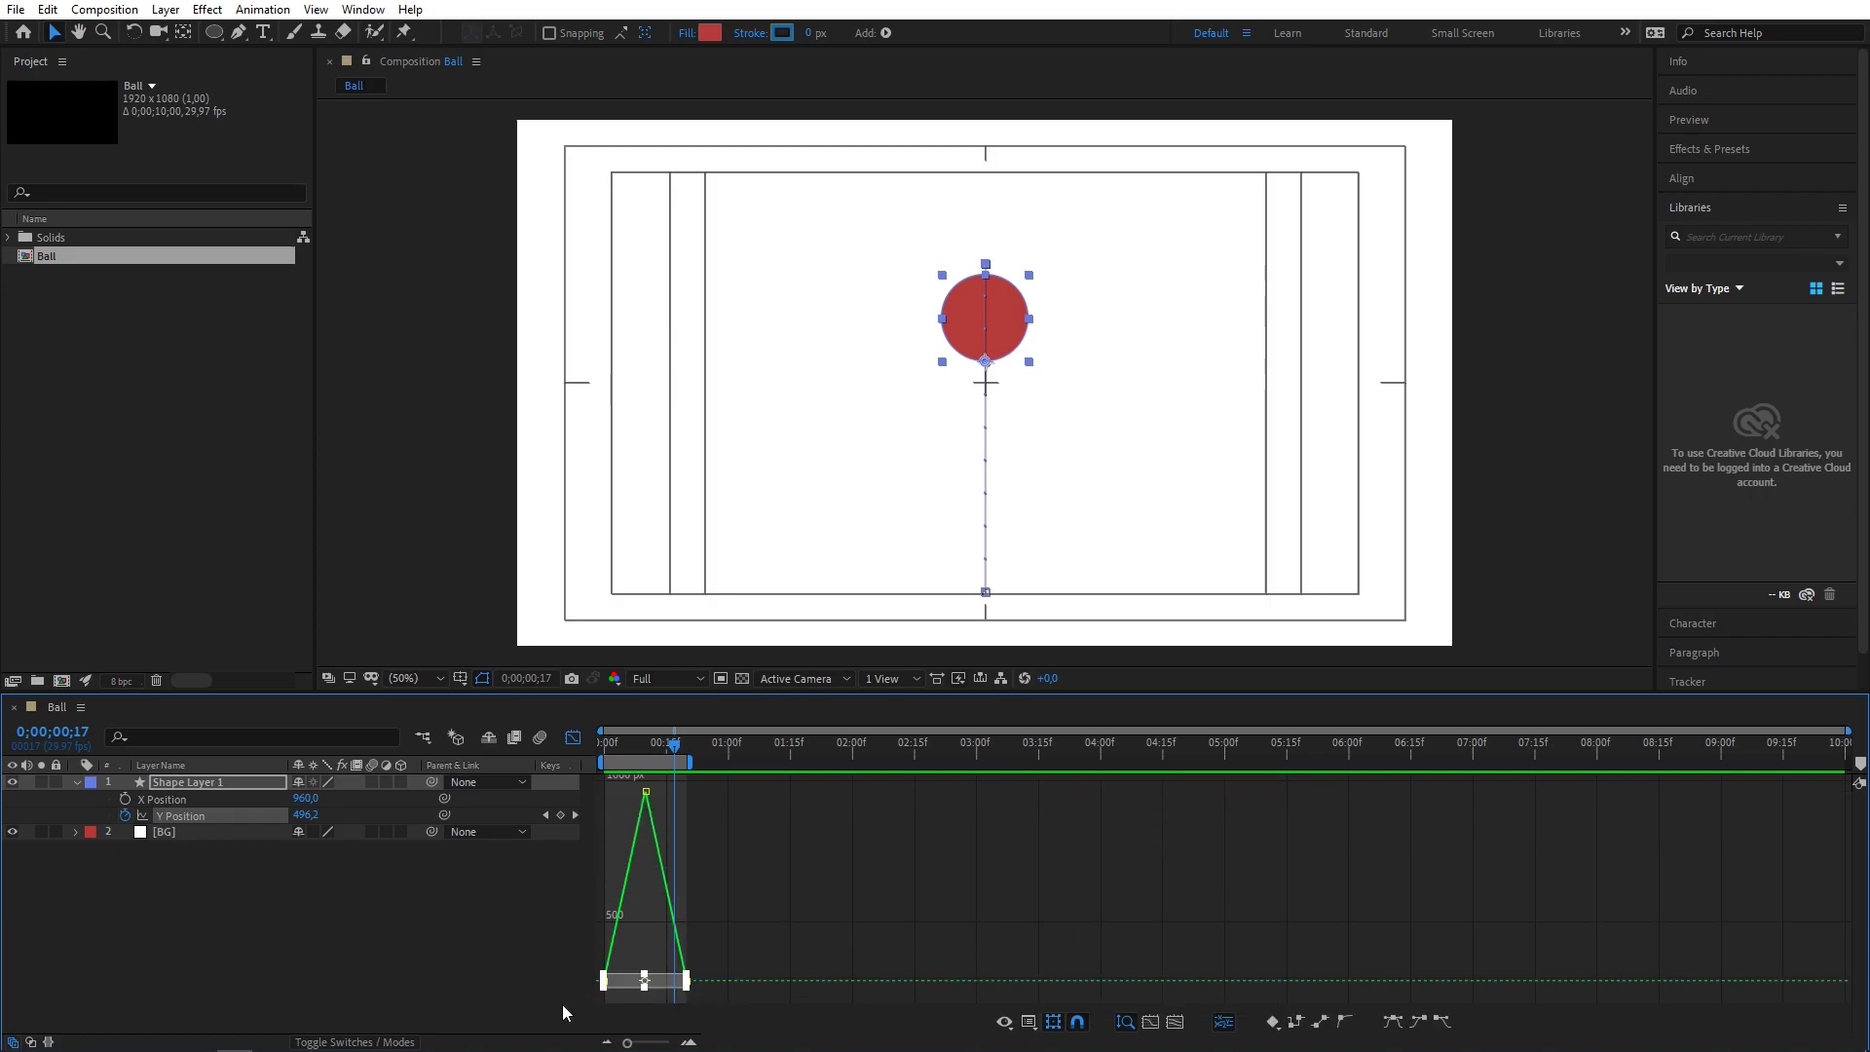
# Apply Easy Ease to the Y Position keyframes and lengthen the first and last keyframes' bezier handles.
pyautogui.press('F9')
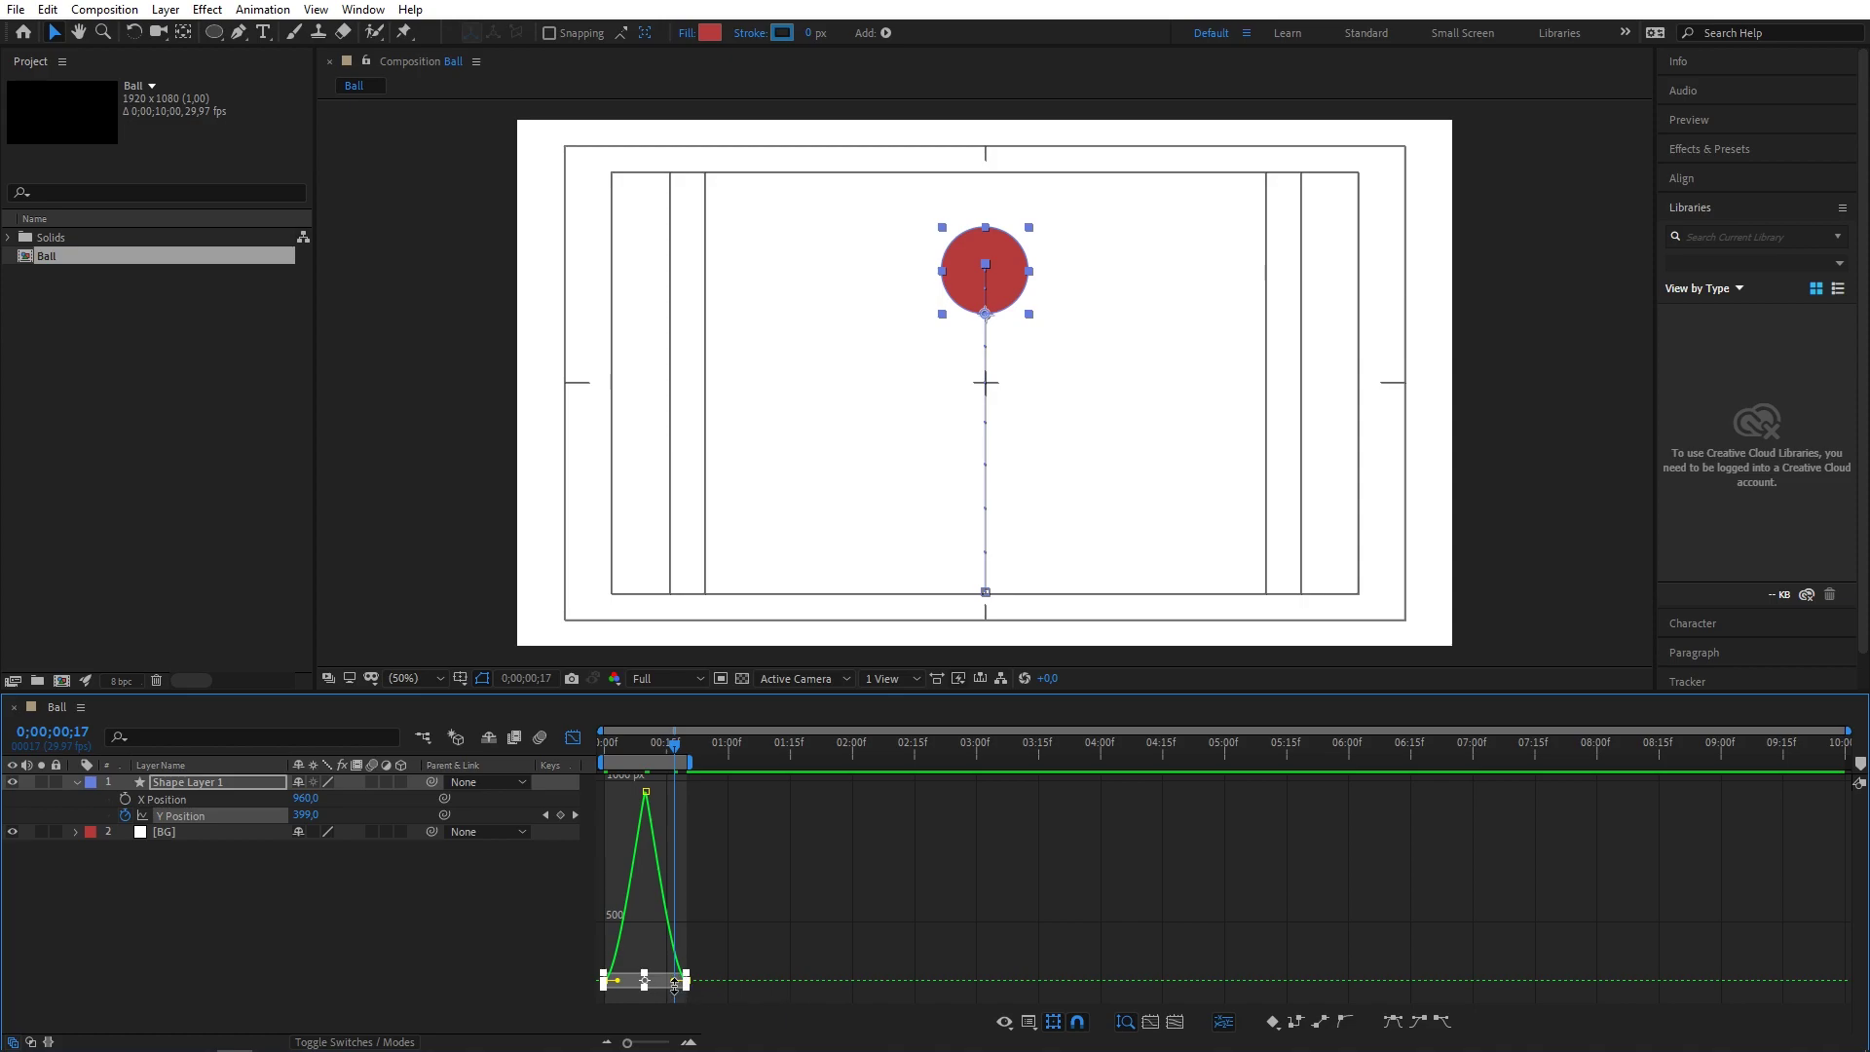
pyautogui.click(763, 984)
pyautogui.click(685, 989)
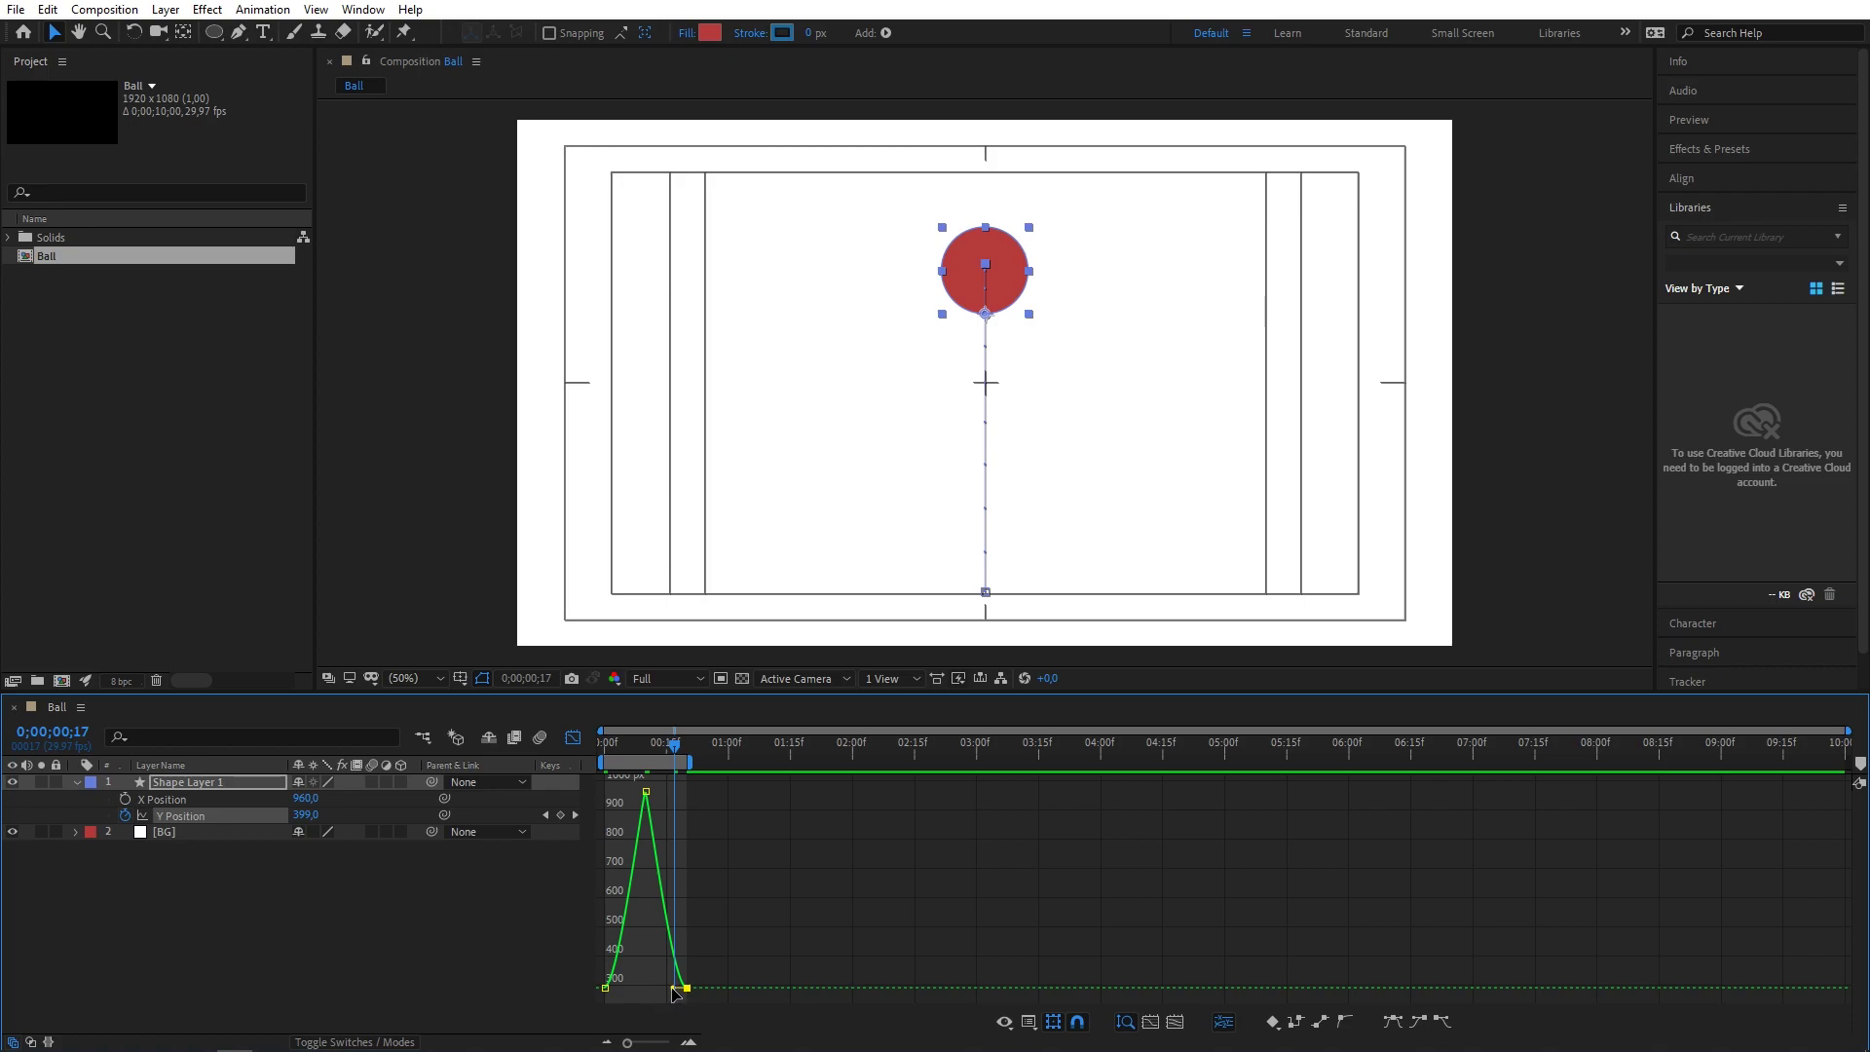
pyautogui.moveTo(676, 992); pyautogui.dragTo(635, 992)
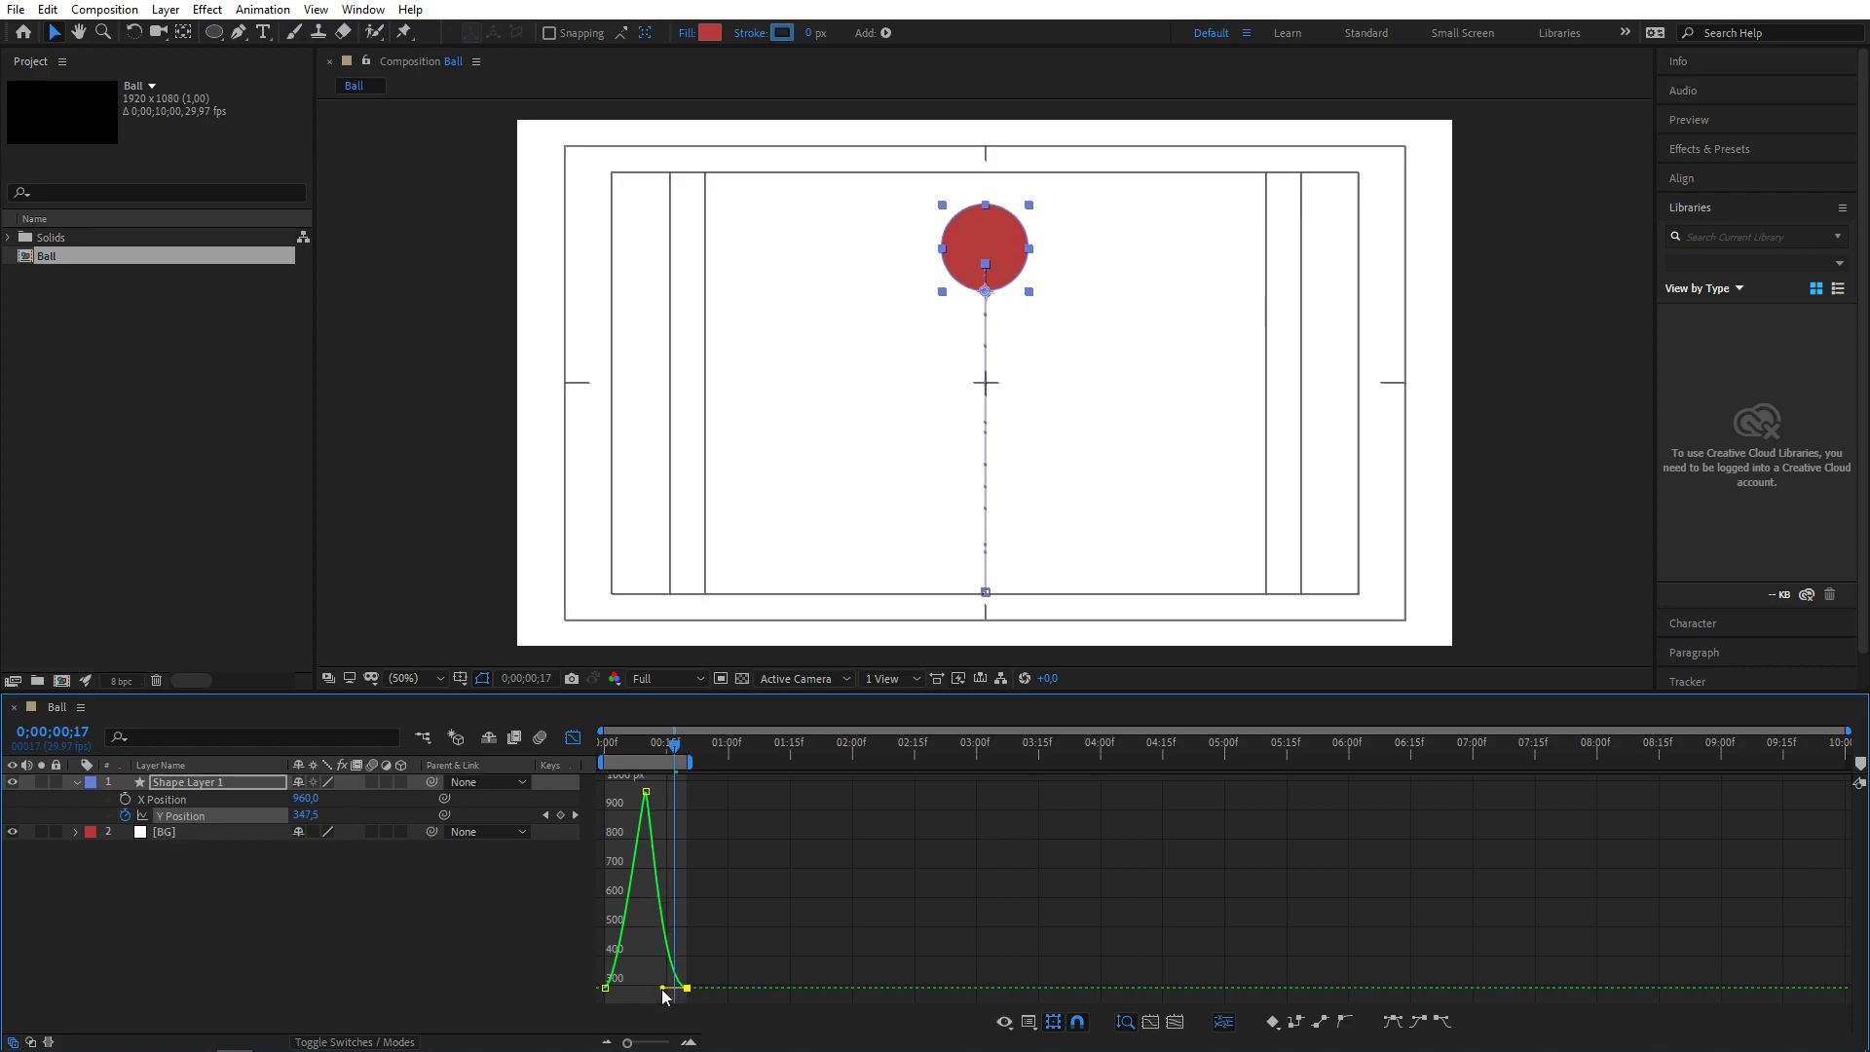
pyautogui.click(605, 988)
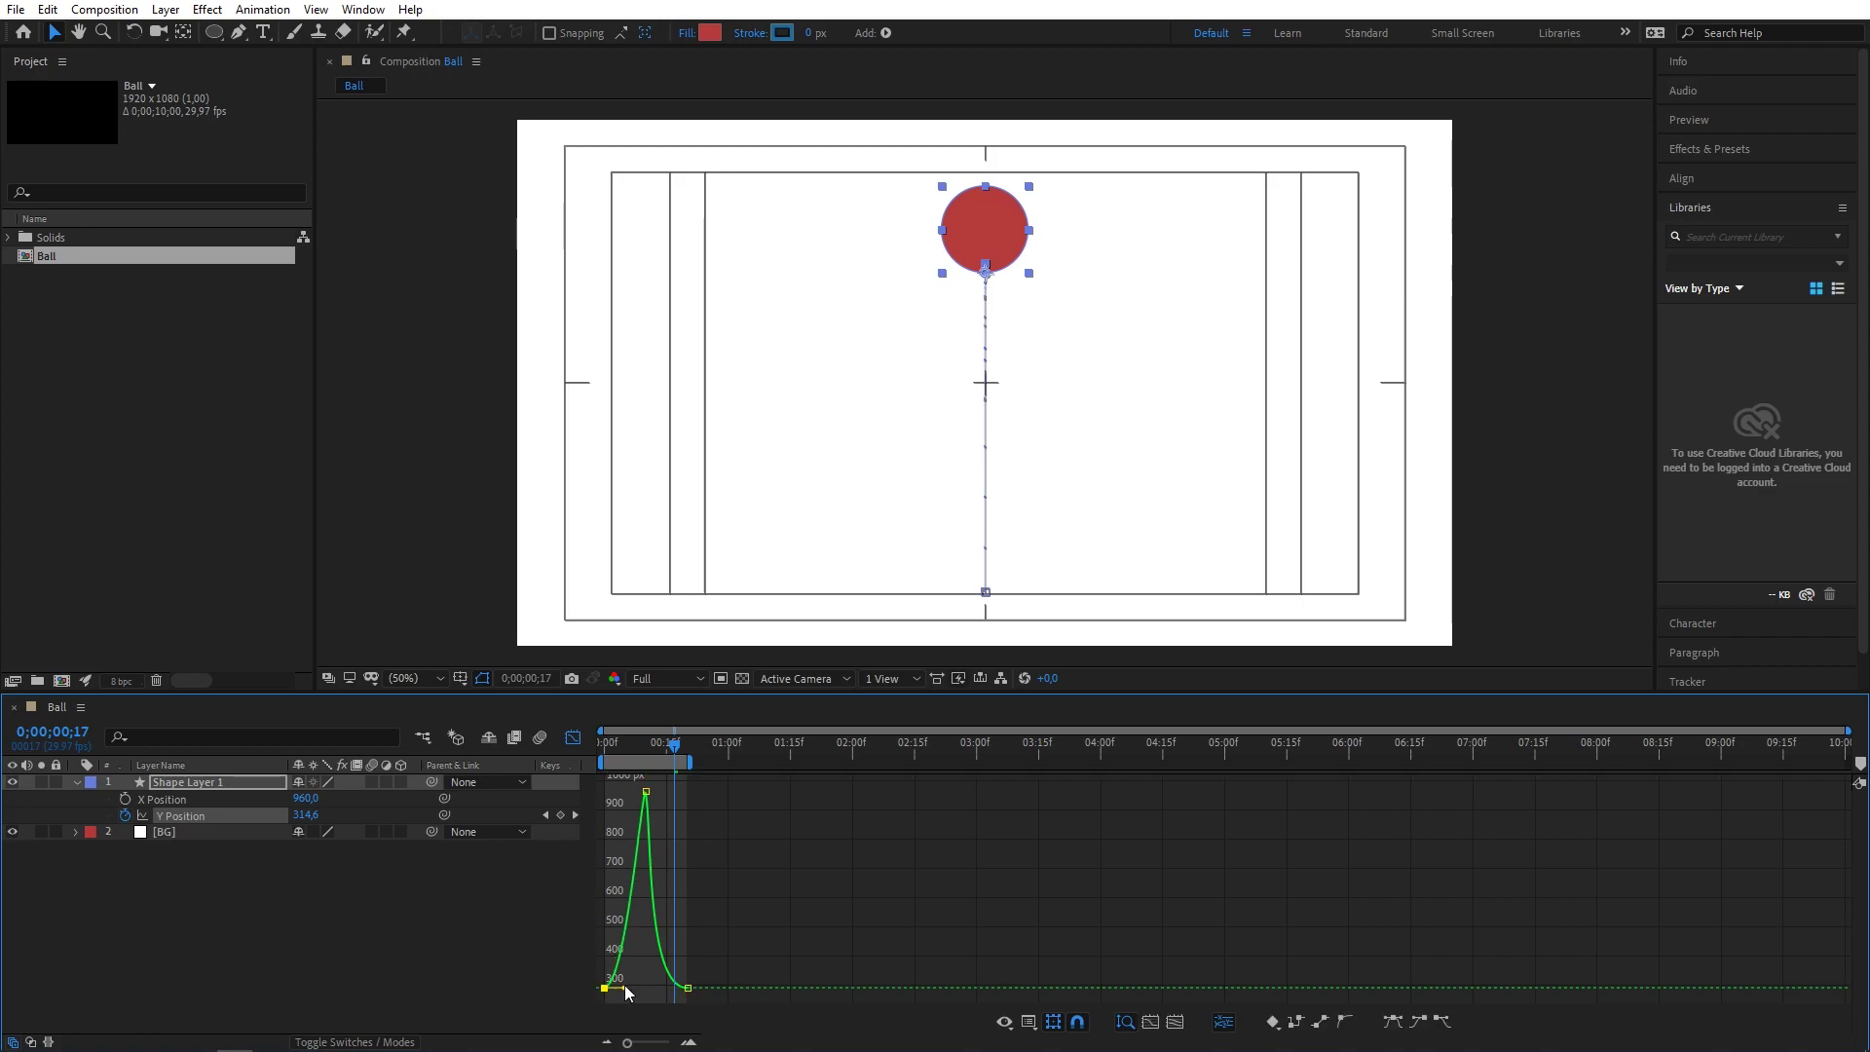
pyautogui.moveTo(618, 990); pyautogui.dragTo(645, 987)
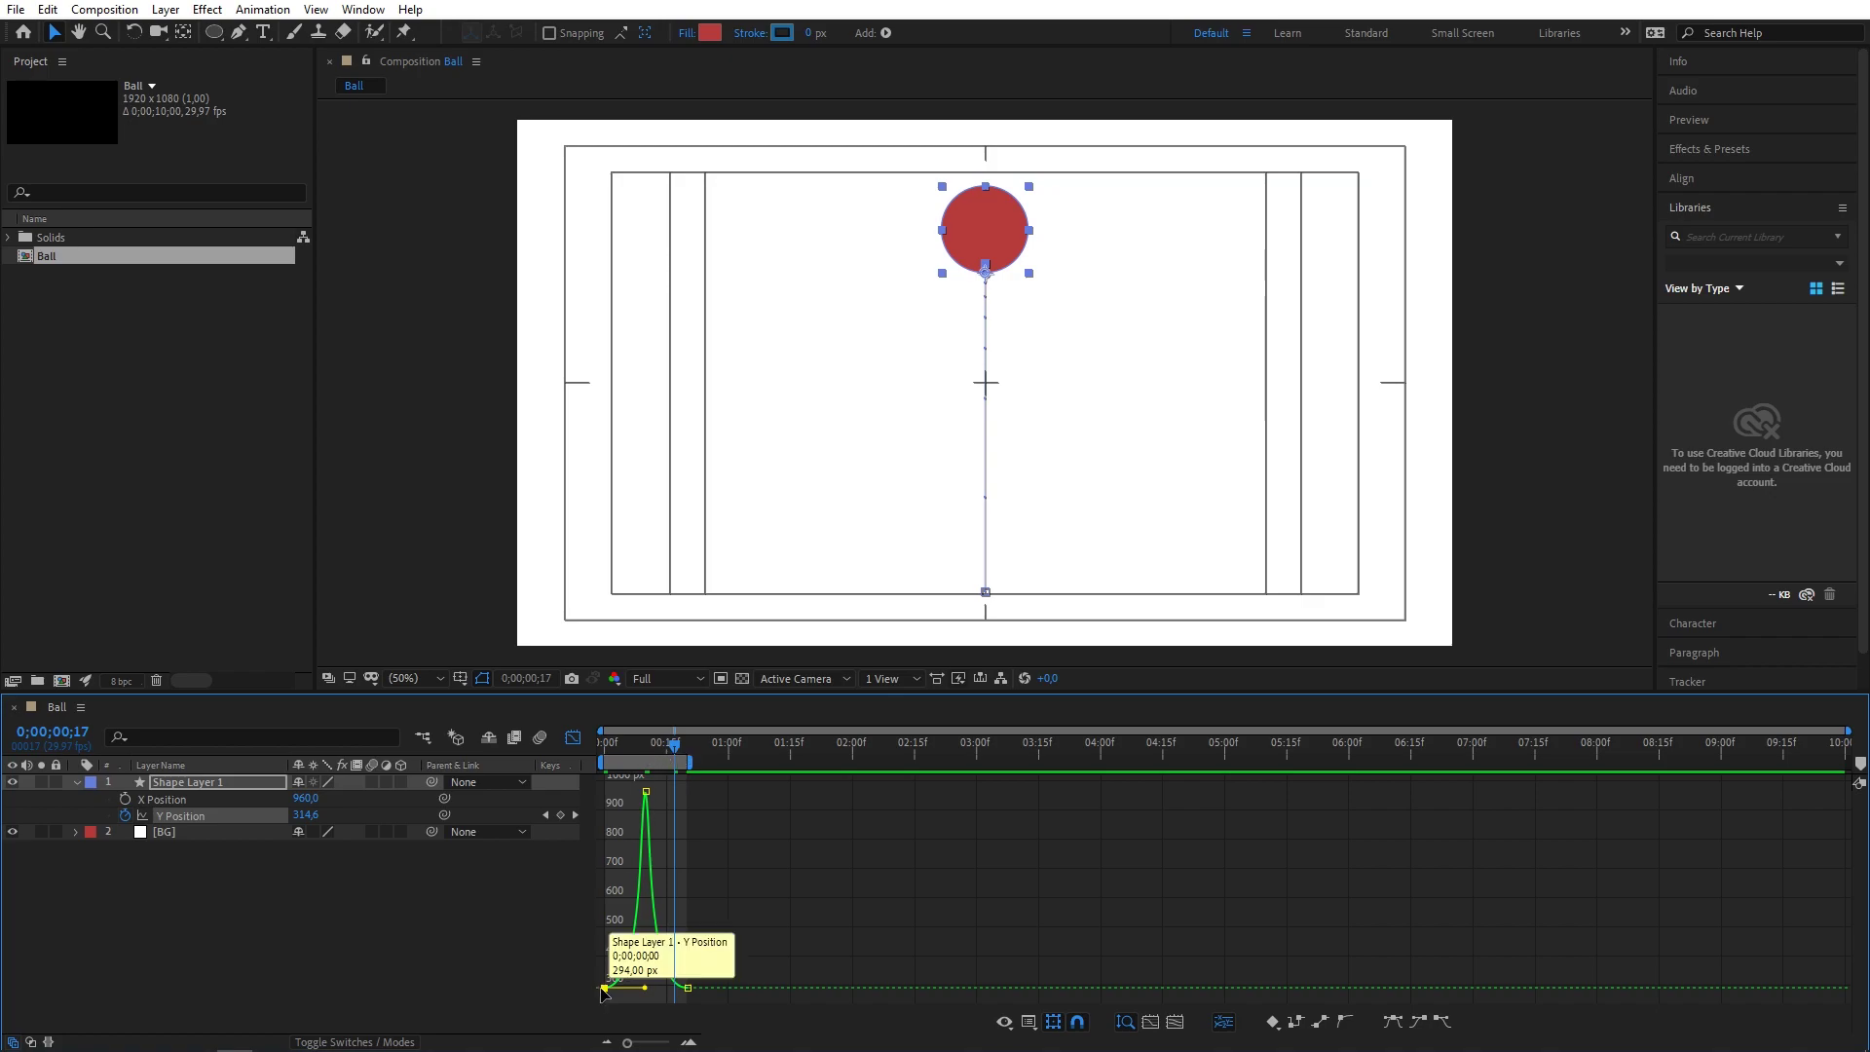
pyautogui.click(688, 988)
pyautogui.click(605, 988)
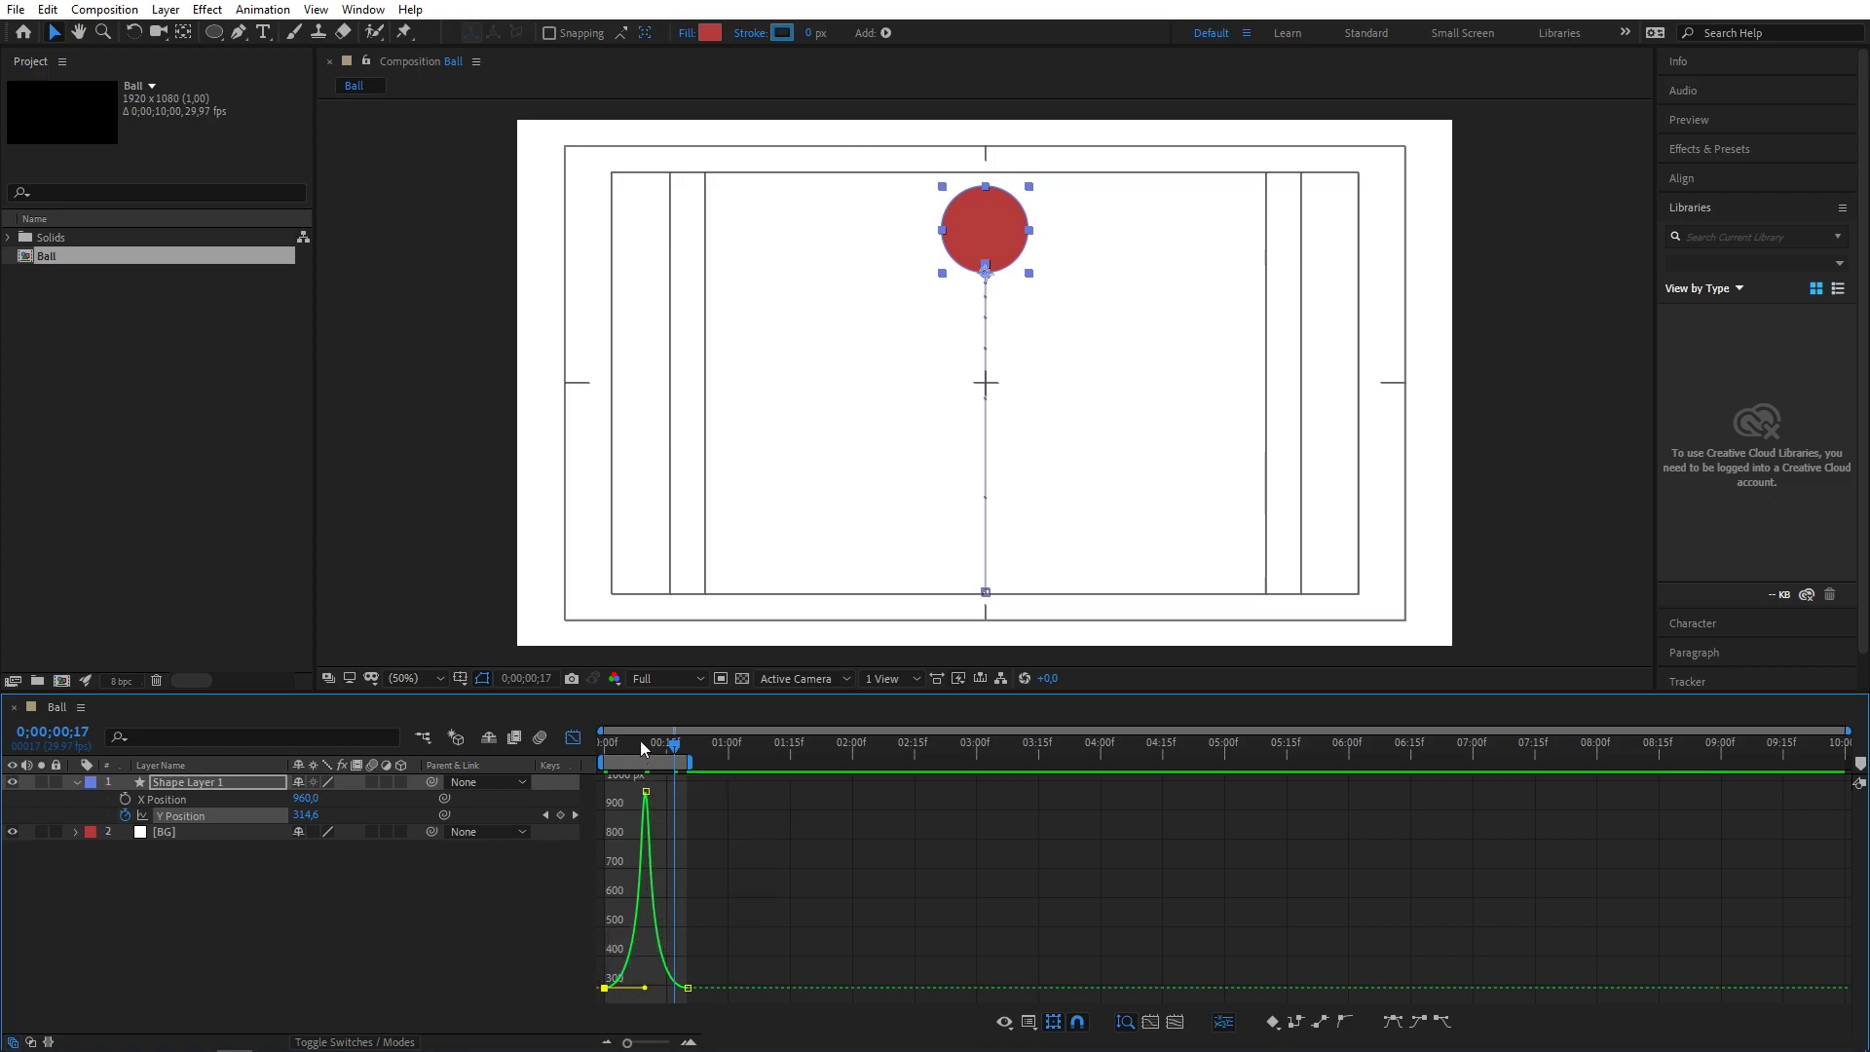
# Preview the eased bounce, close the Graph Editor, return to frame 0, and select Shape Layer 1.
pyautogui.press('space')
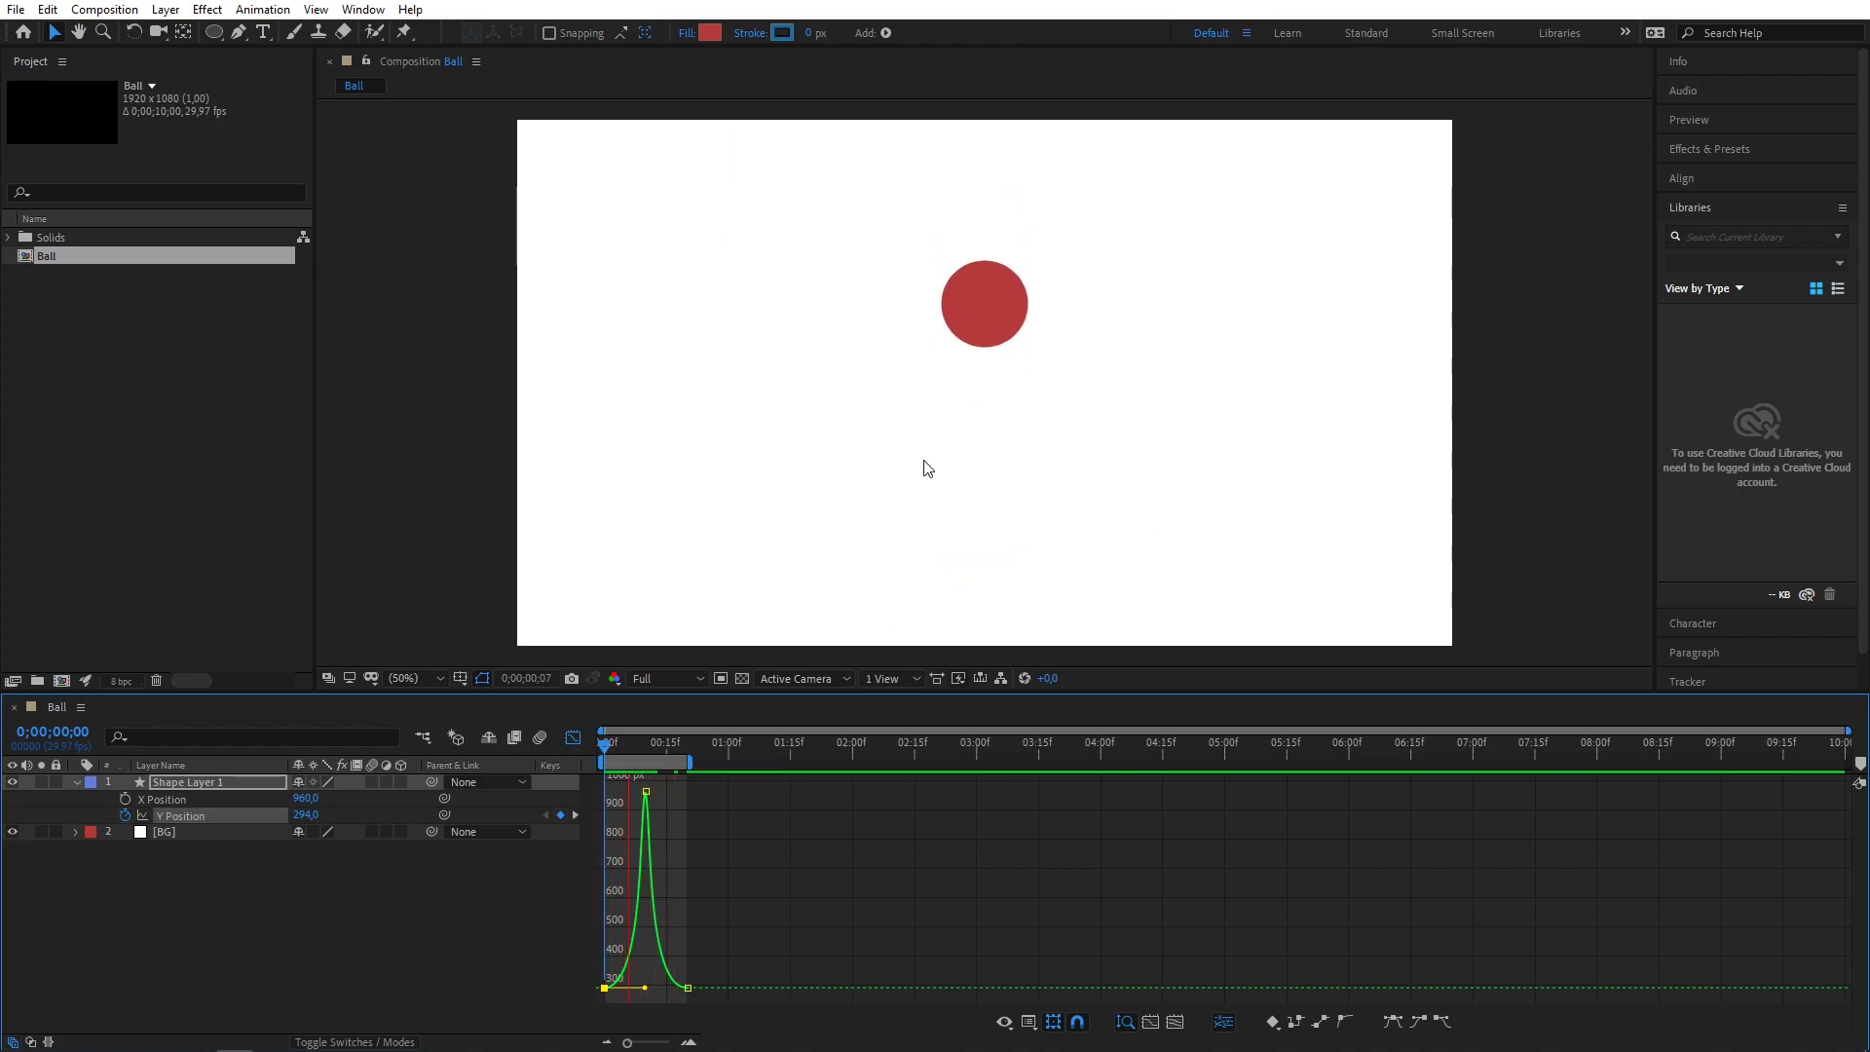
pyautogui.click(573, 738)
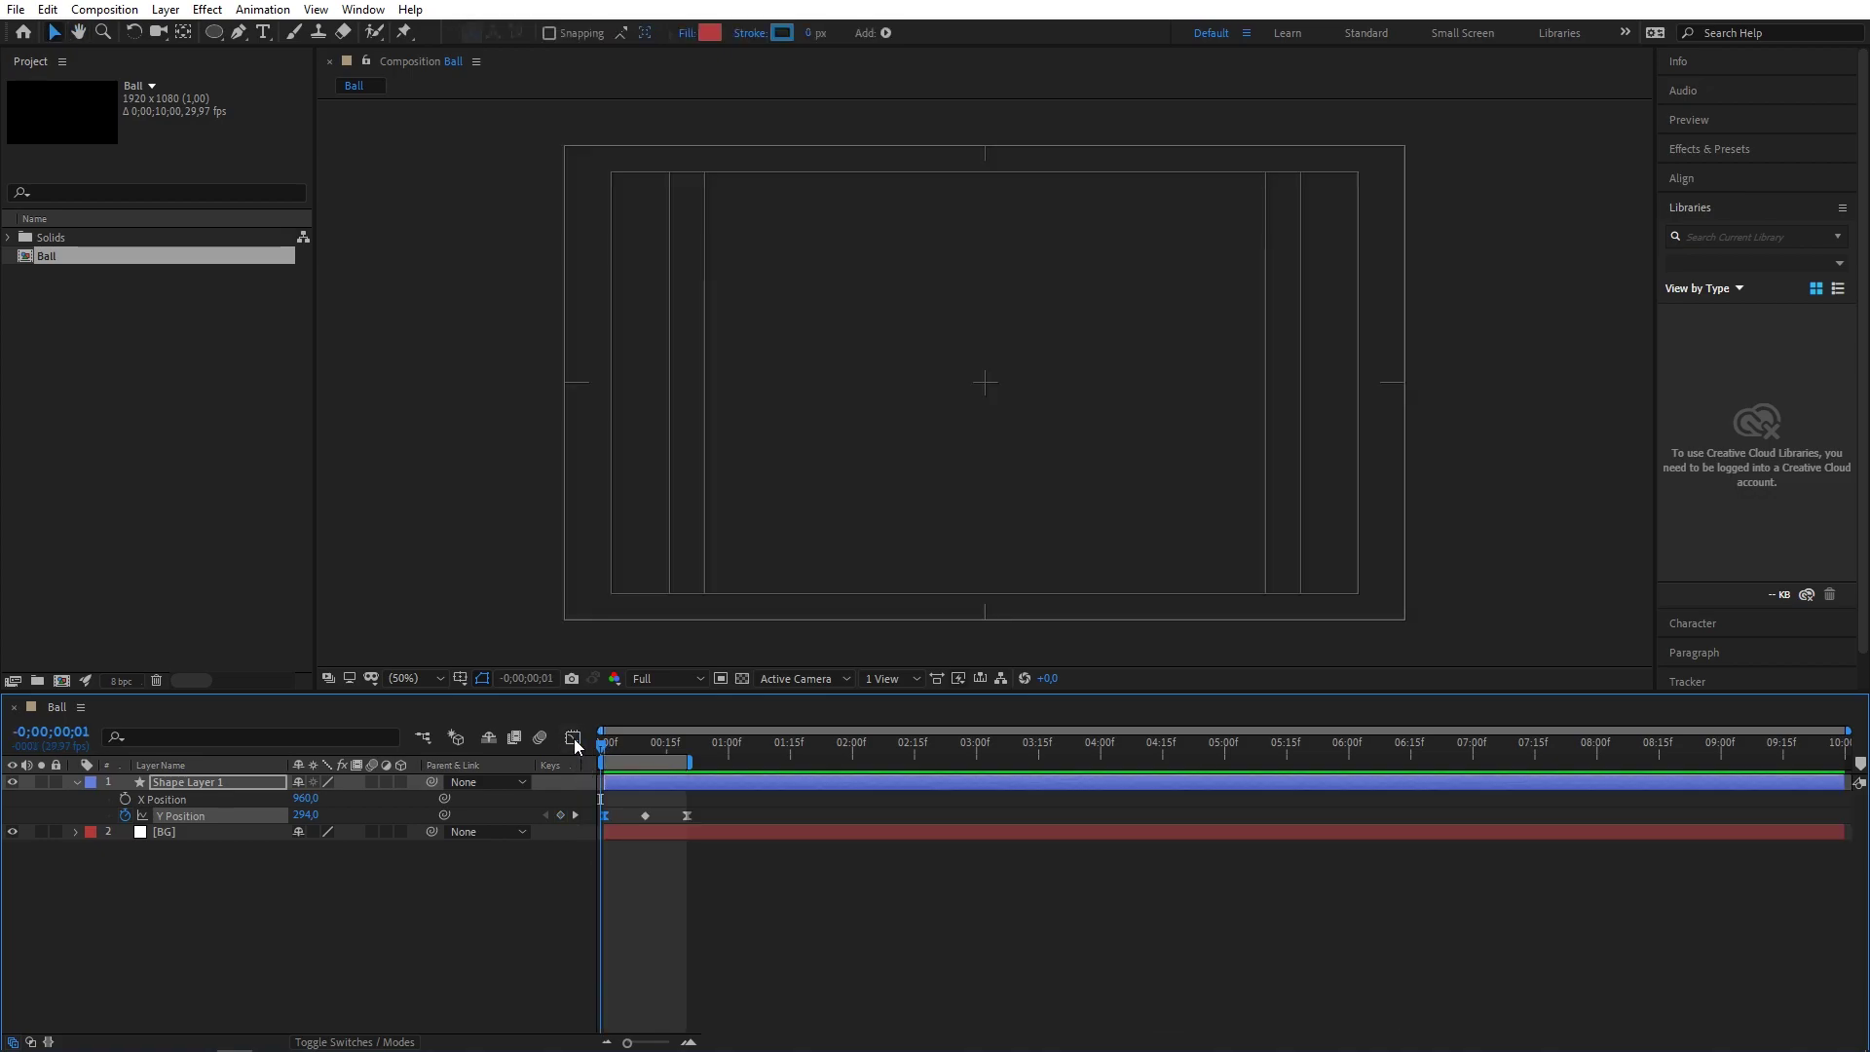
pyautogui.moveTo(628, 748); pyautogui.dragTo(576, 742)
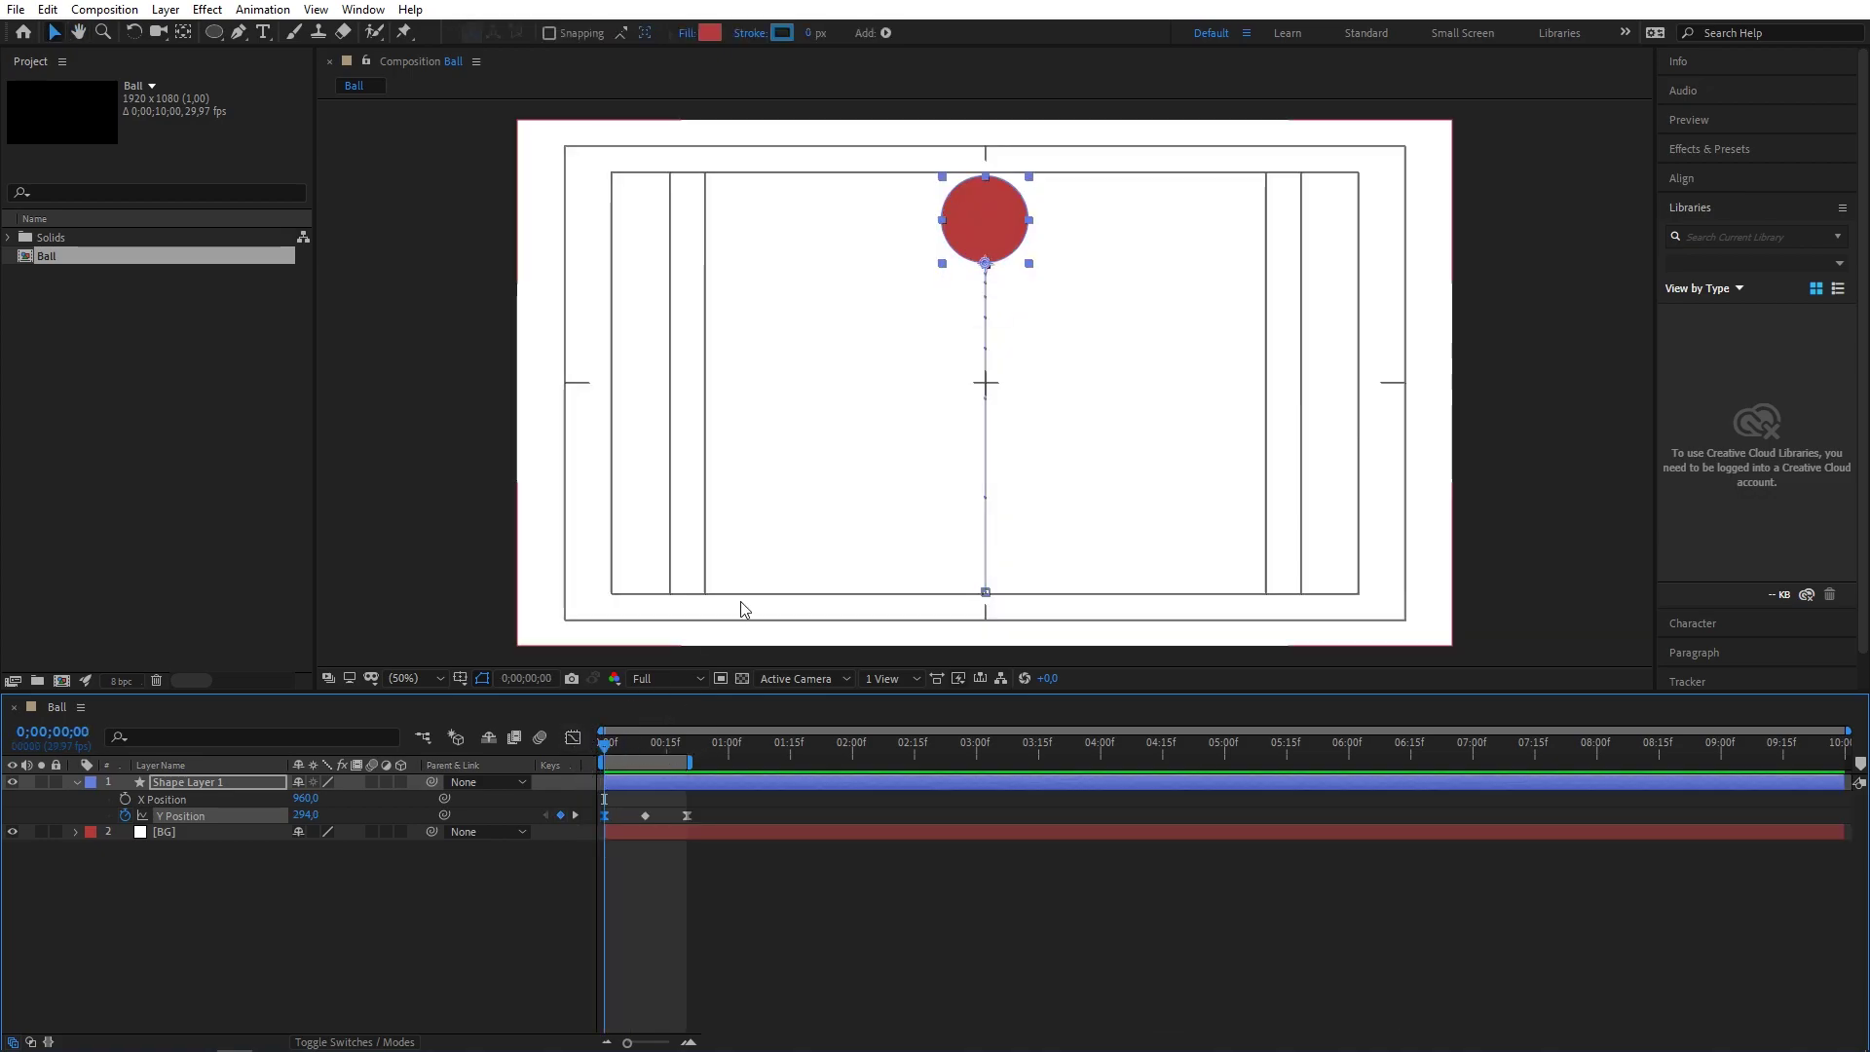
pyautogui.press("'")
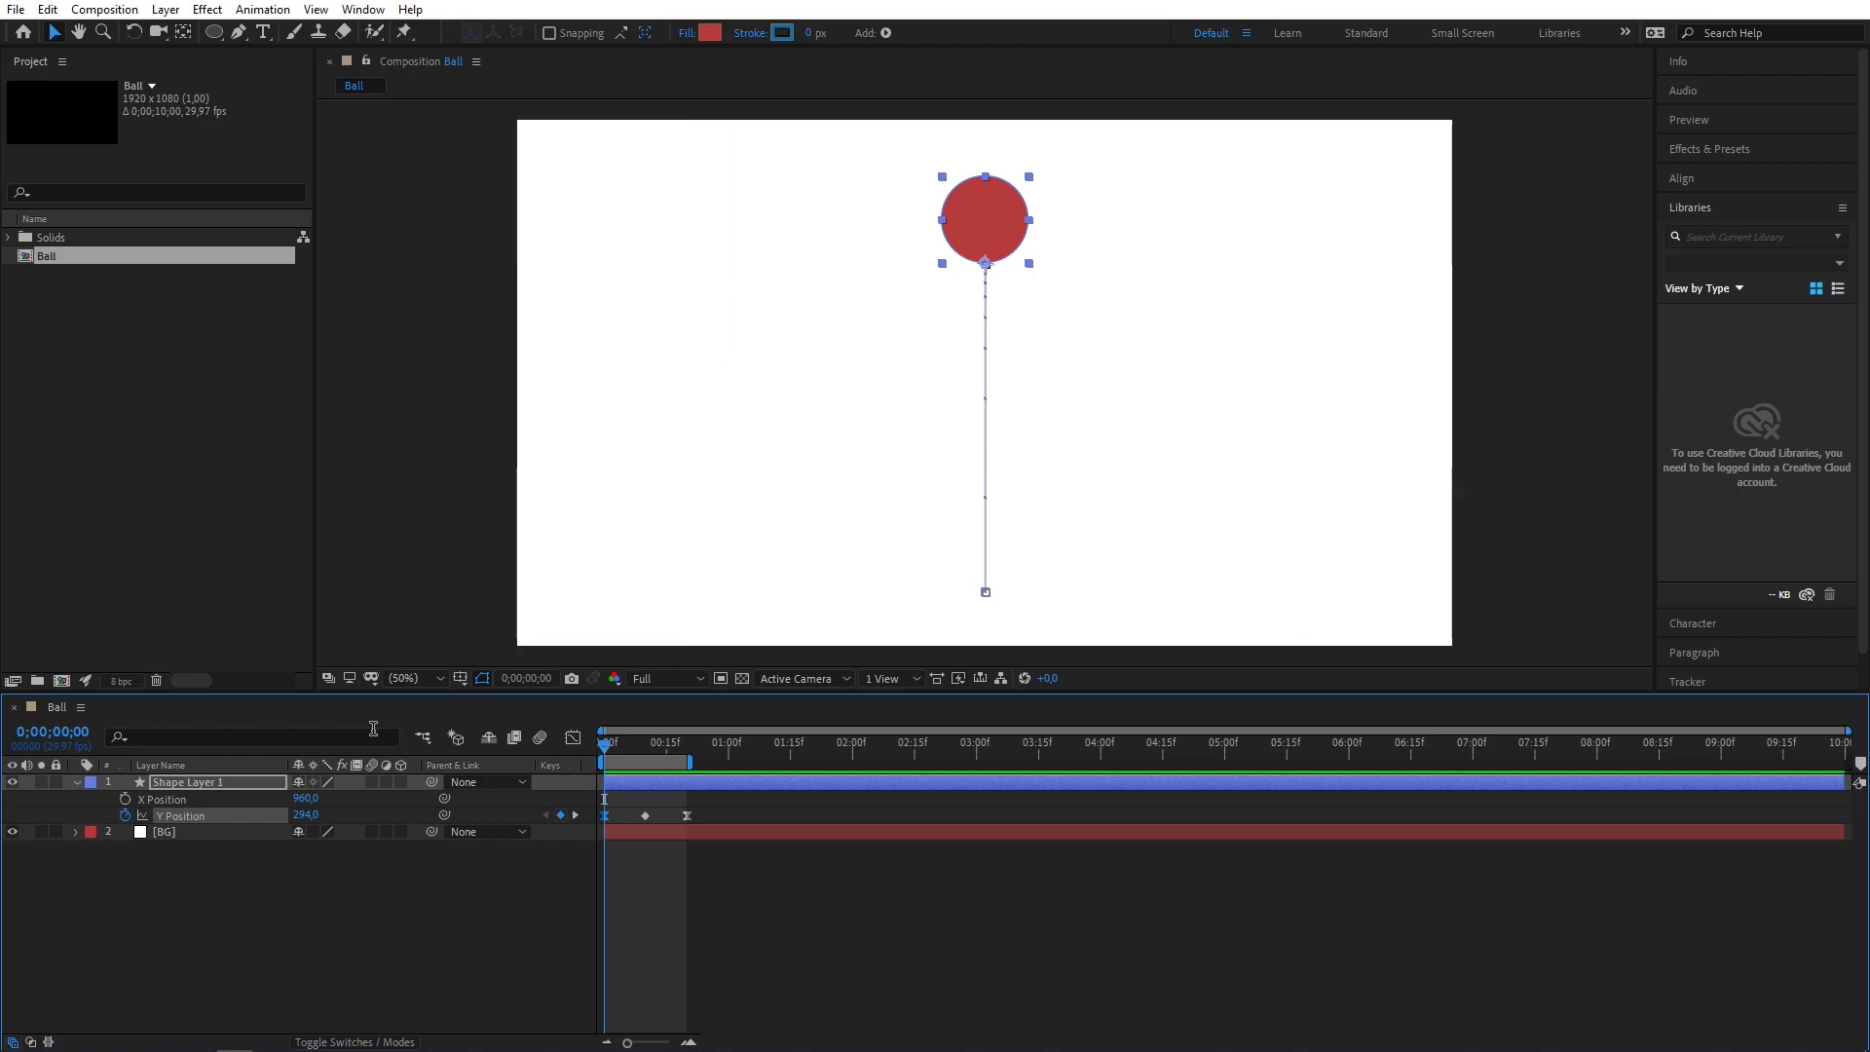
pyautogui.click(216, 788)
# Keyframe Scale at frame 0 and stretch the ball to 100,155% at frame 9.
pyautogui.hotkey('shift', 's')
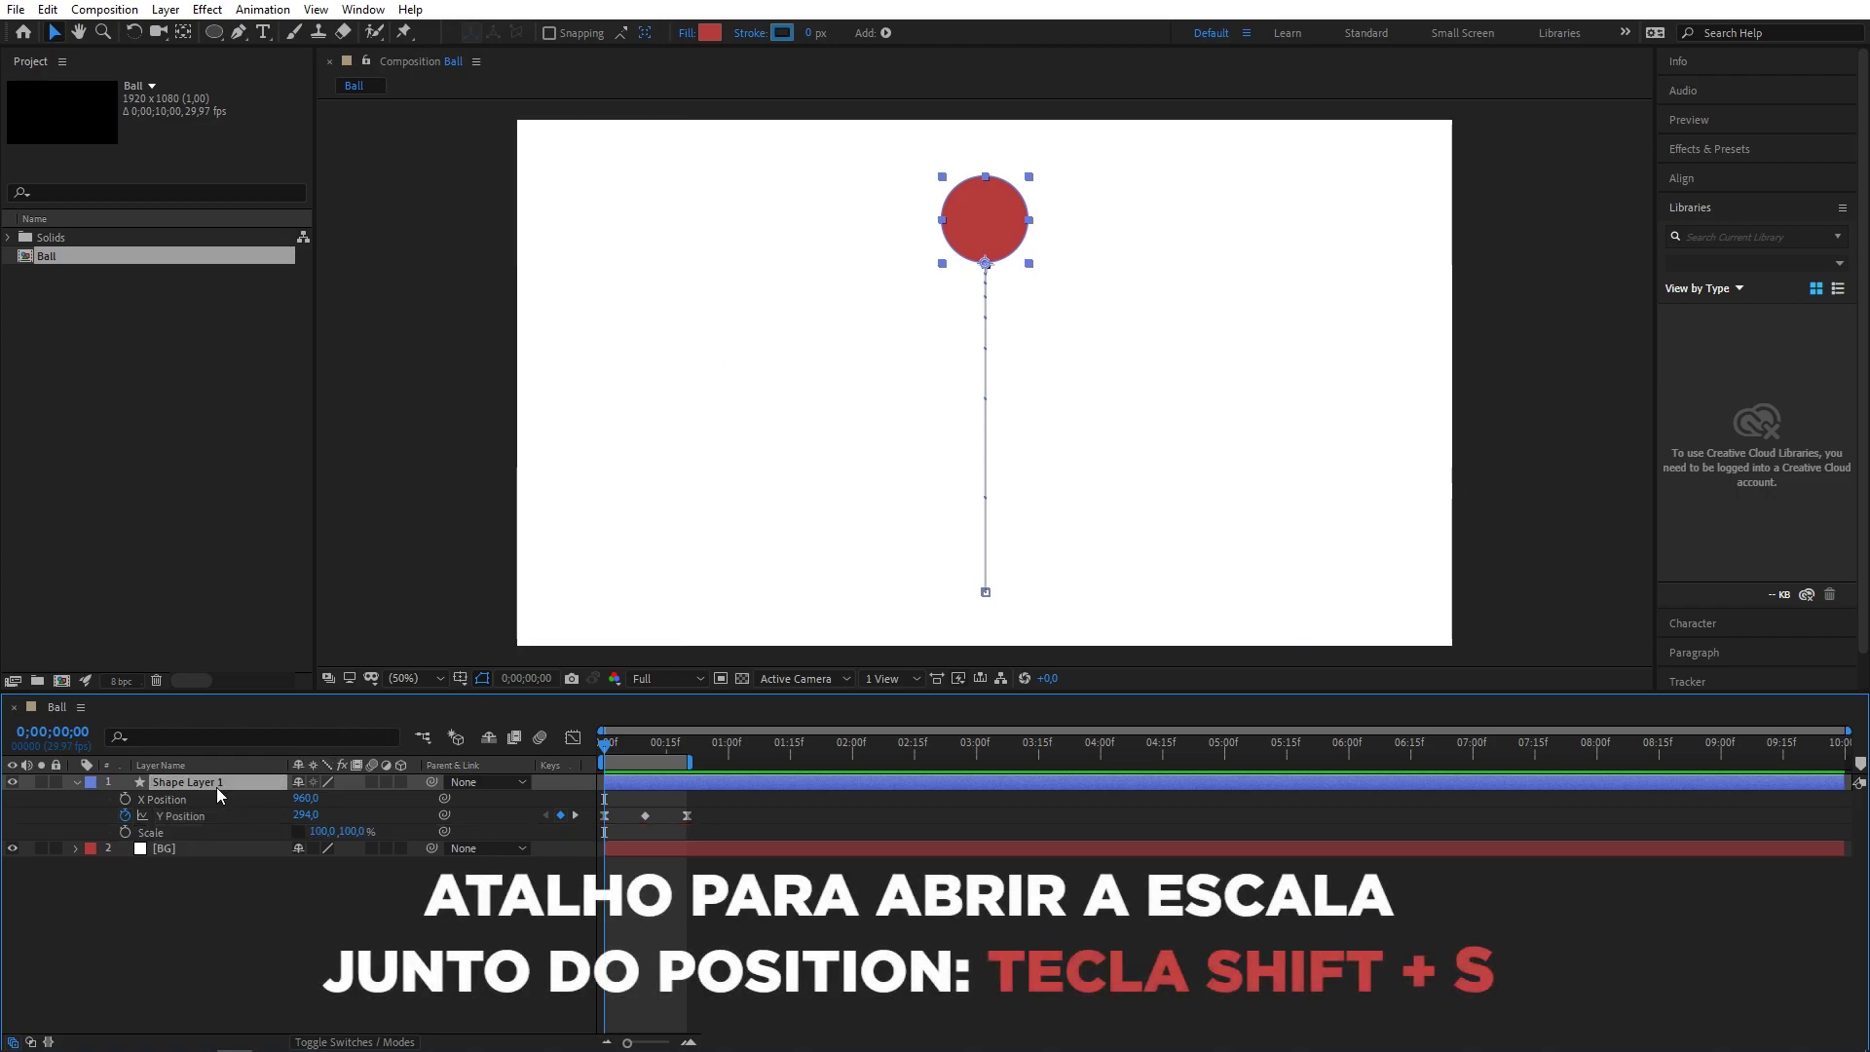
pyautogui.click(125, 833)
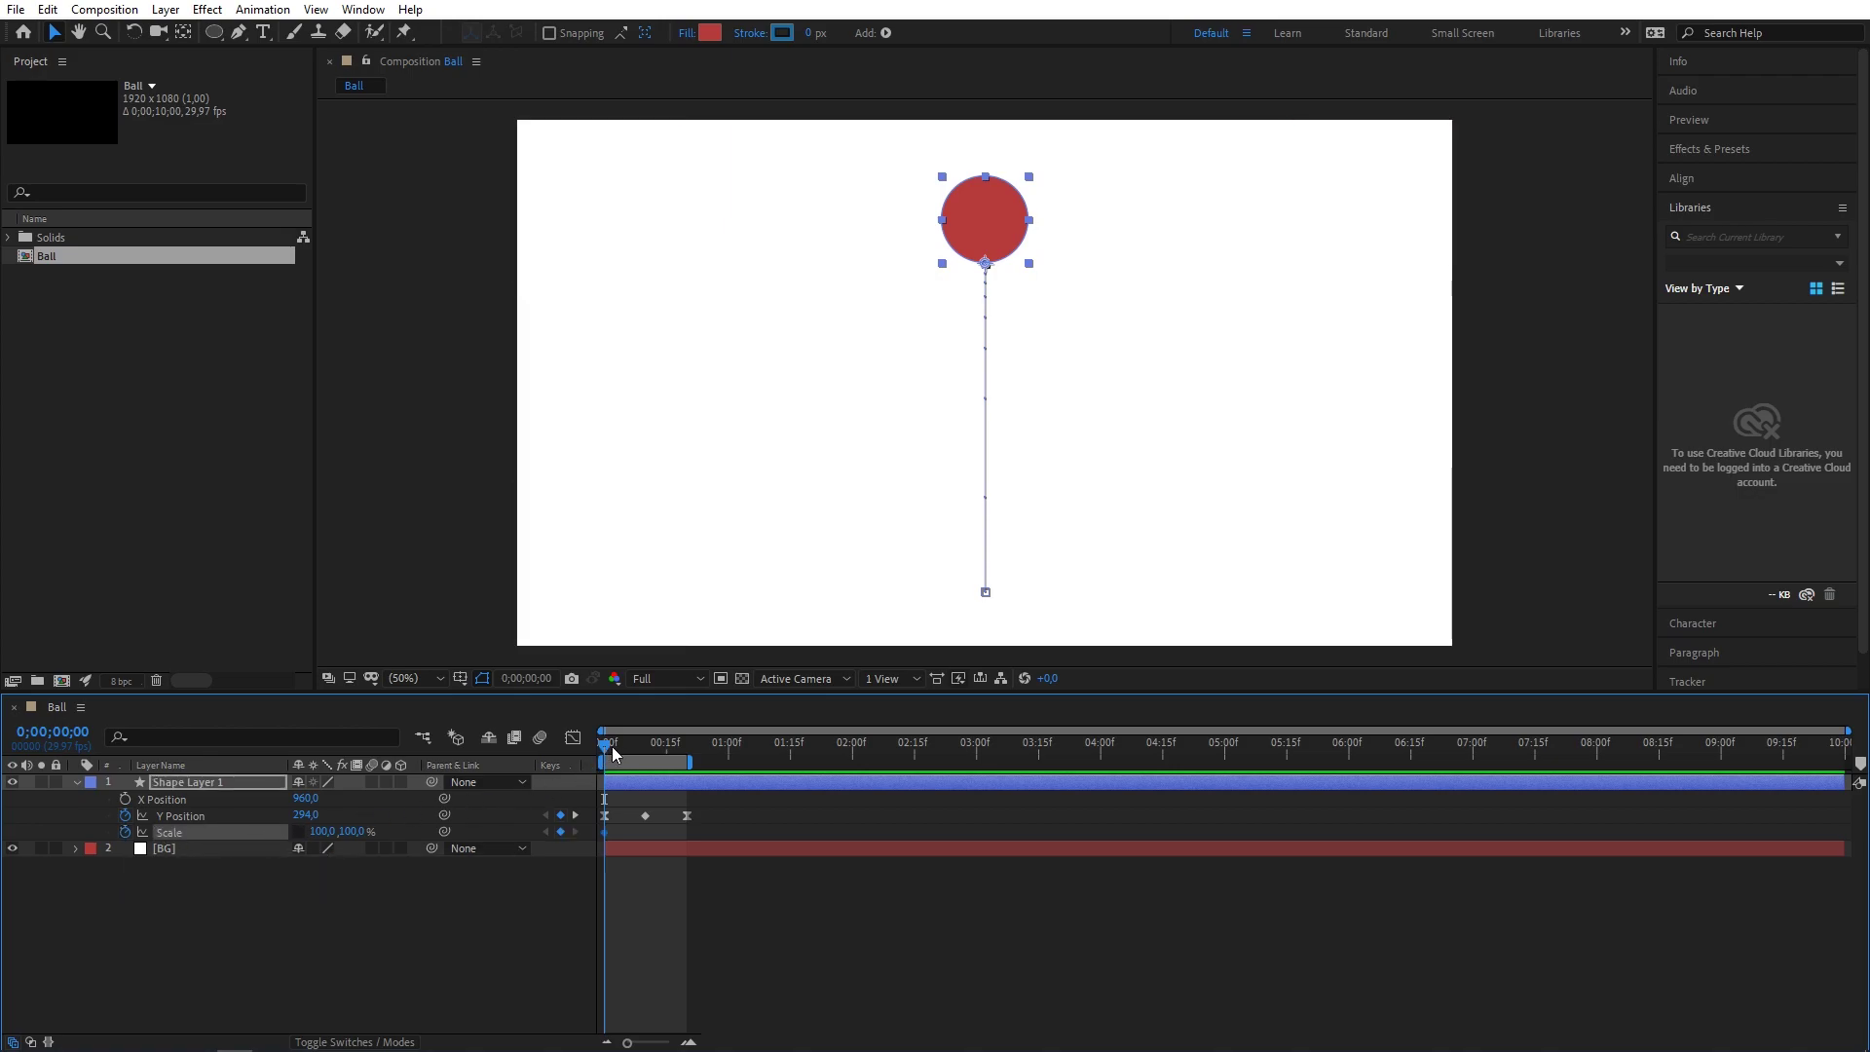
pyautogui.moveTo(614, 746); pyautogui.dragTo(640, 746)
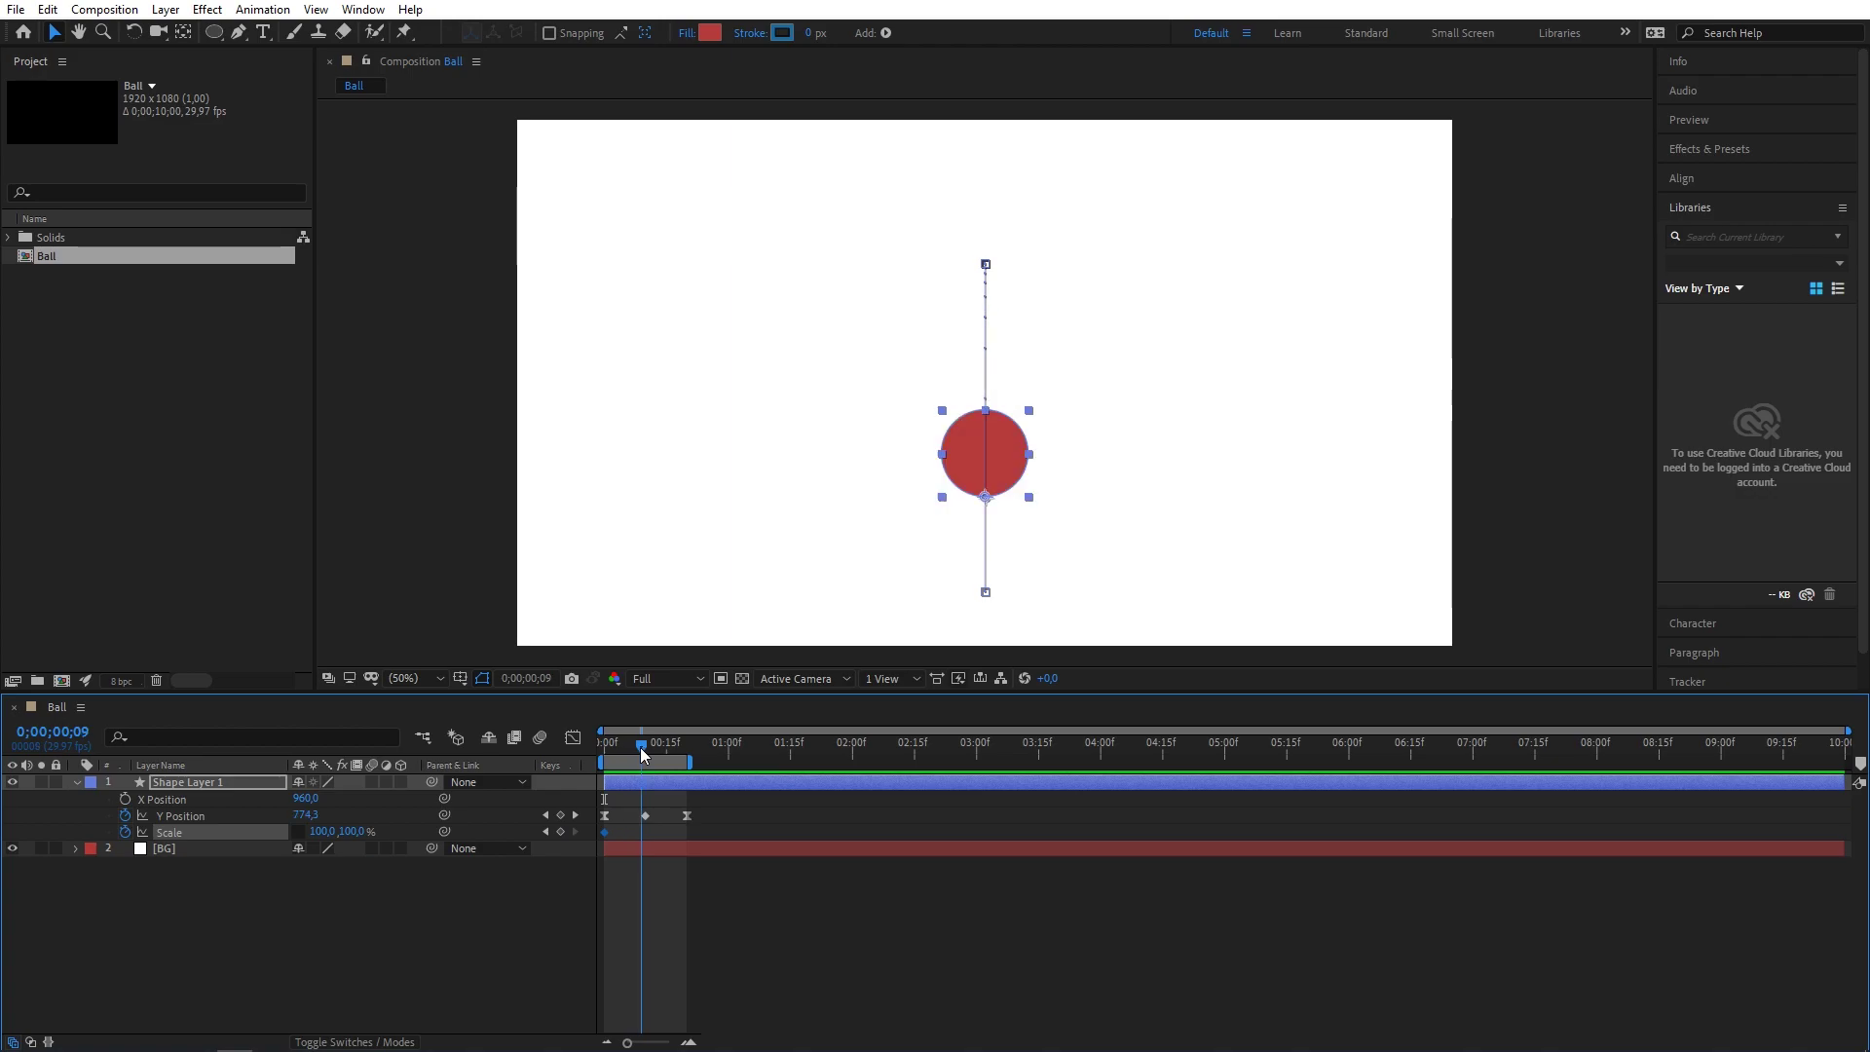
pyautogui.scroll(2, 639, 748)
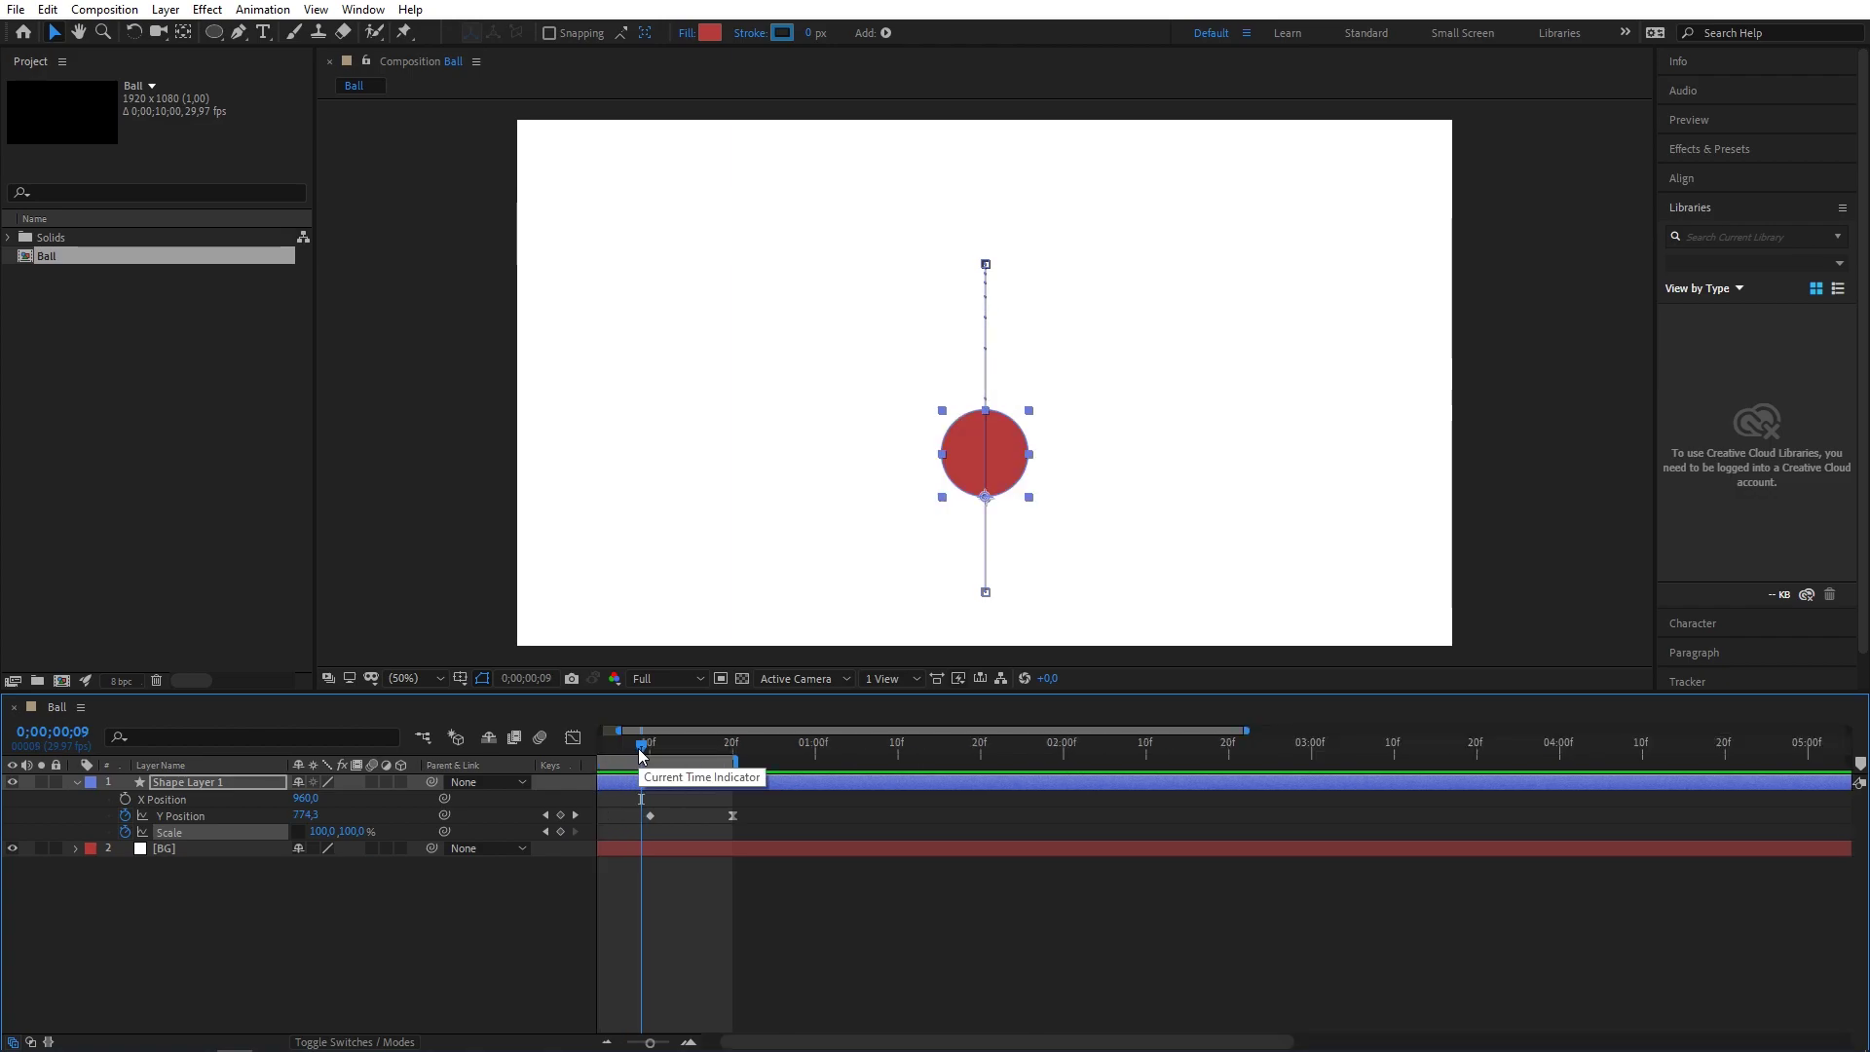
pyautogui.scroll(3, 639, 748)
pyautogui.scroll(3, 639, 748)
pyautogui.scroll(-1, 617, 805)
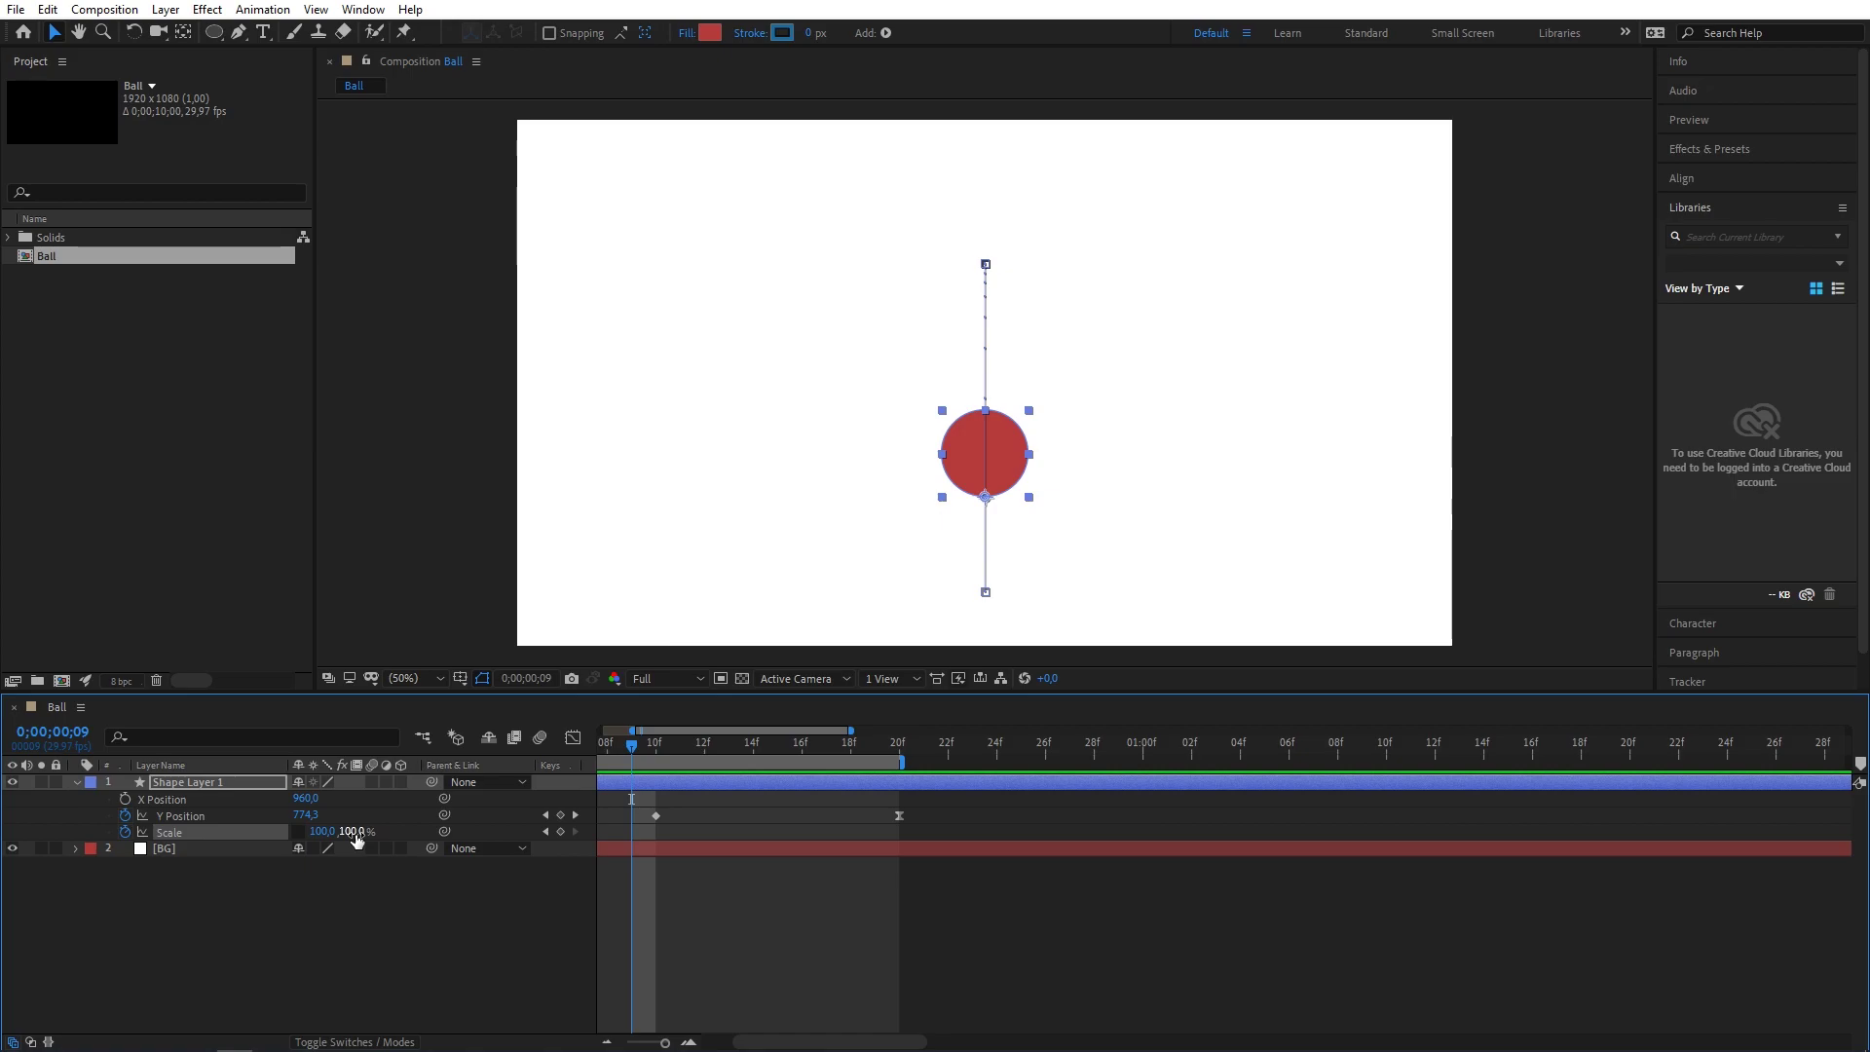
pyautogui.moveTo(356, 836); pyautogui.dragTo(378, 829)
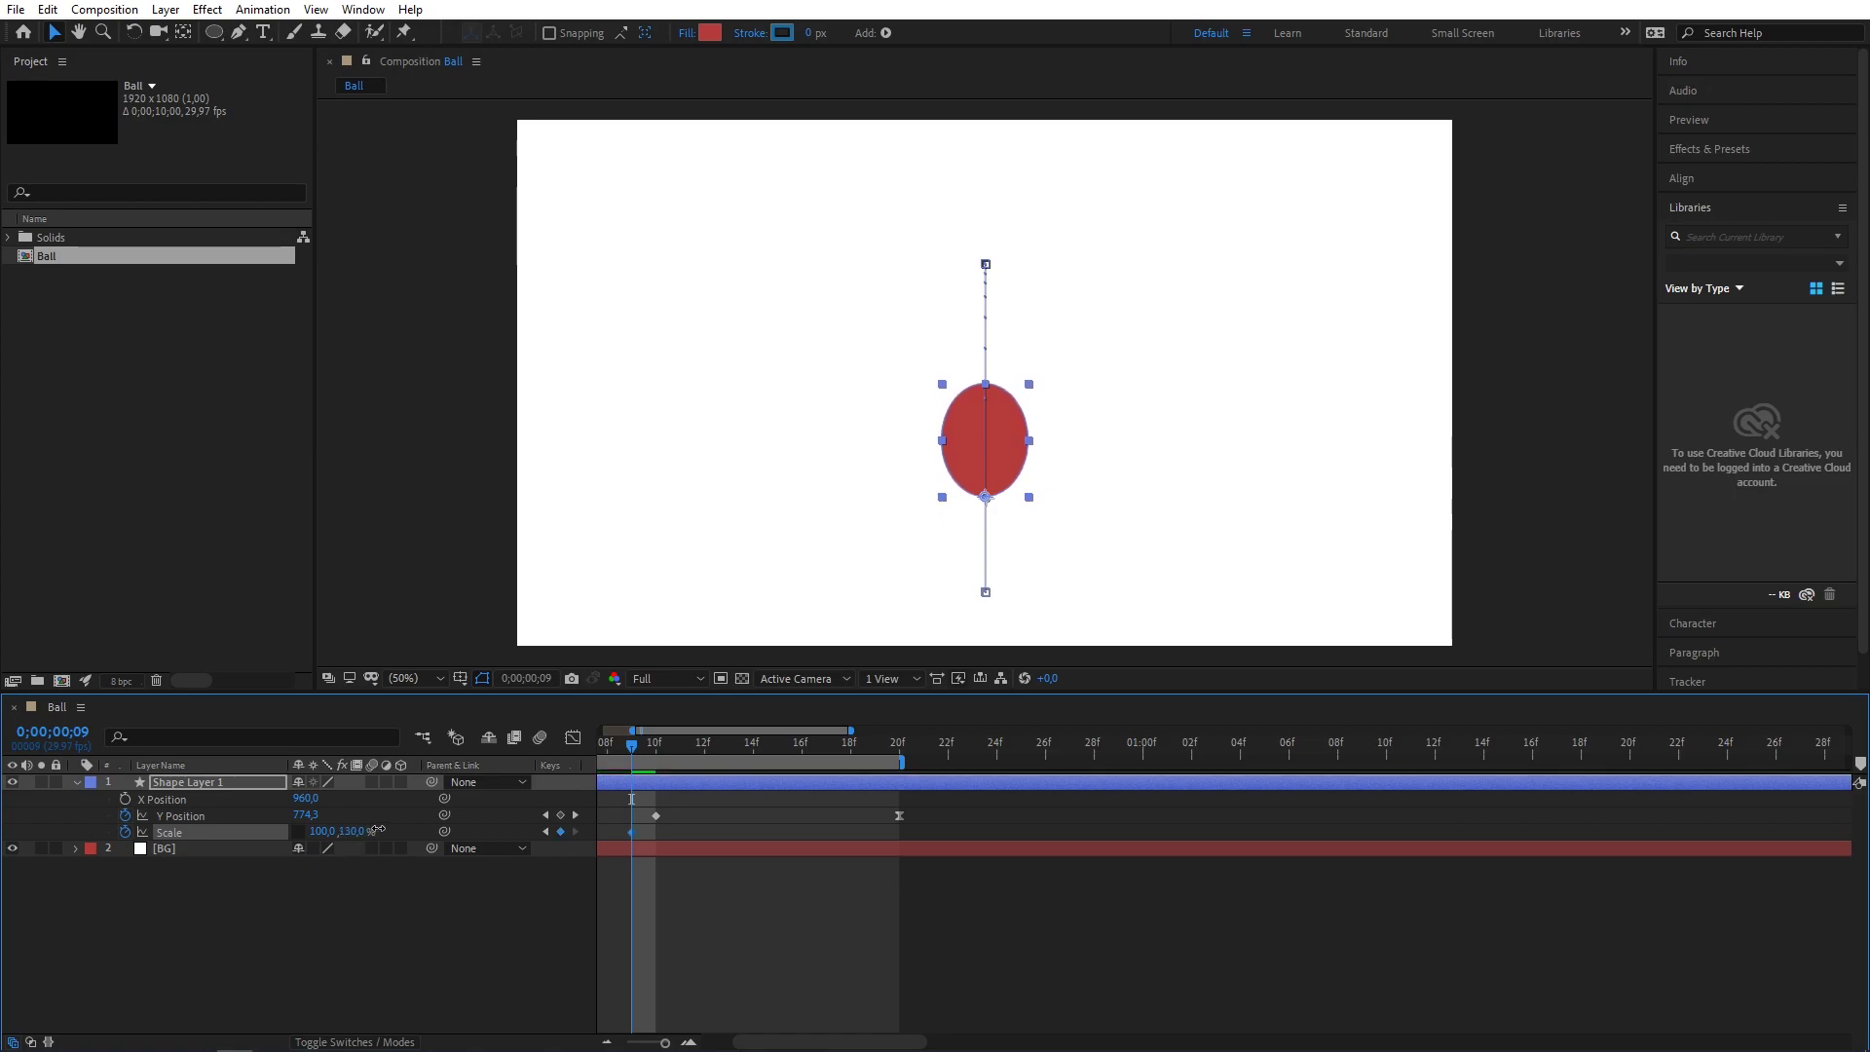
pyautogui.moveTo(378, 829); pyautogui.dragTo(387, 829)
pyautogui.click(352, 833)
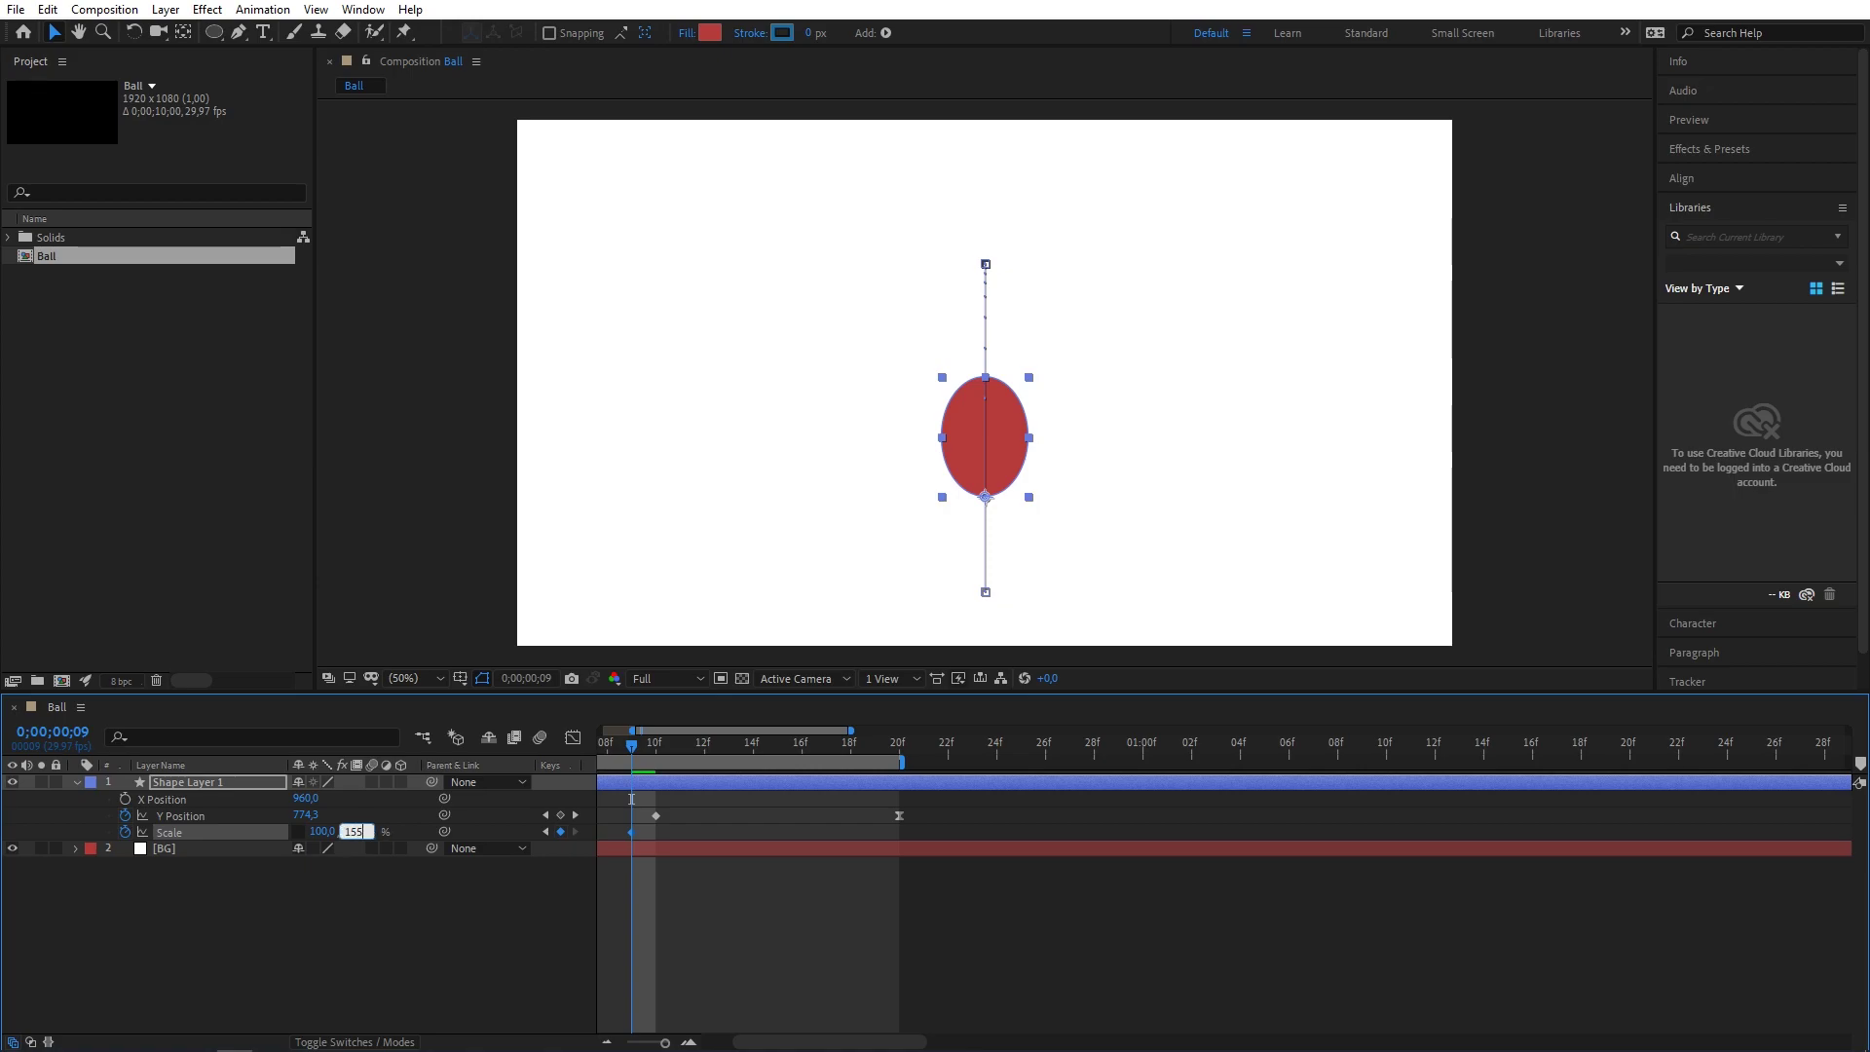
pyautogui.click(458, 962)
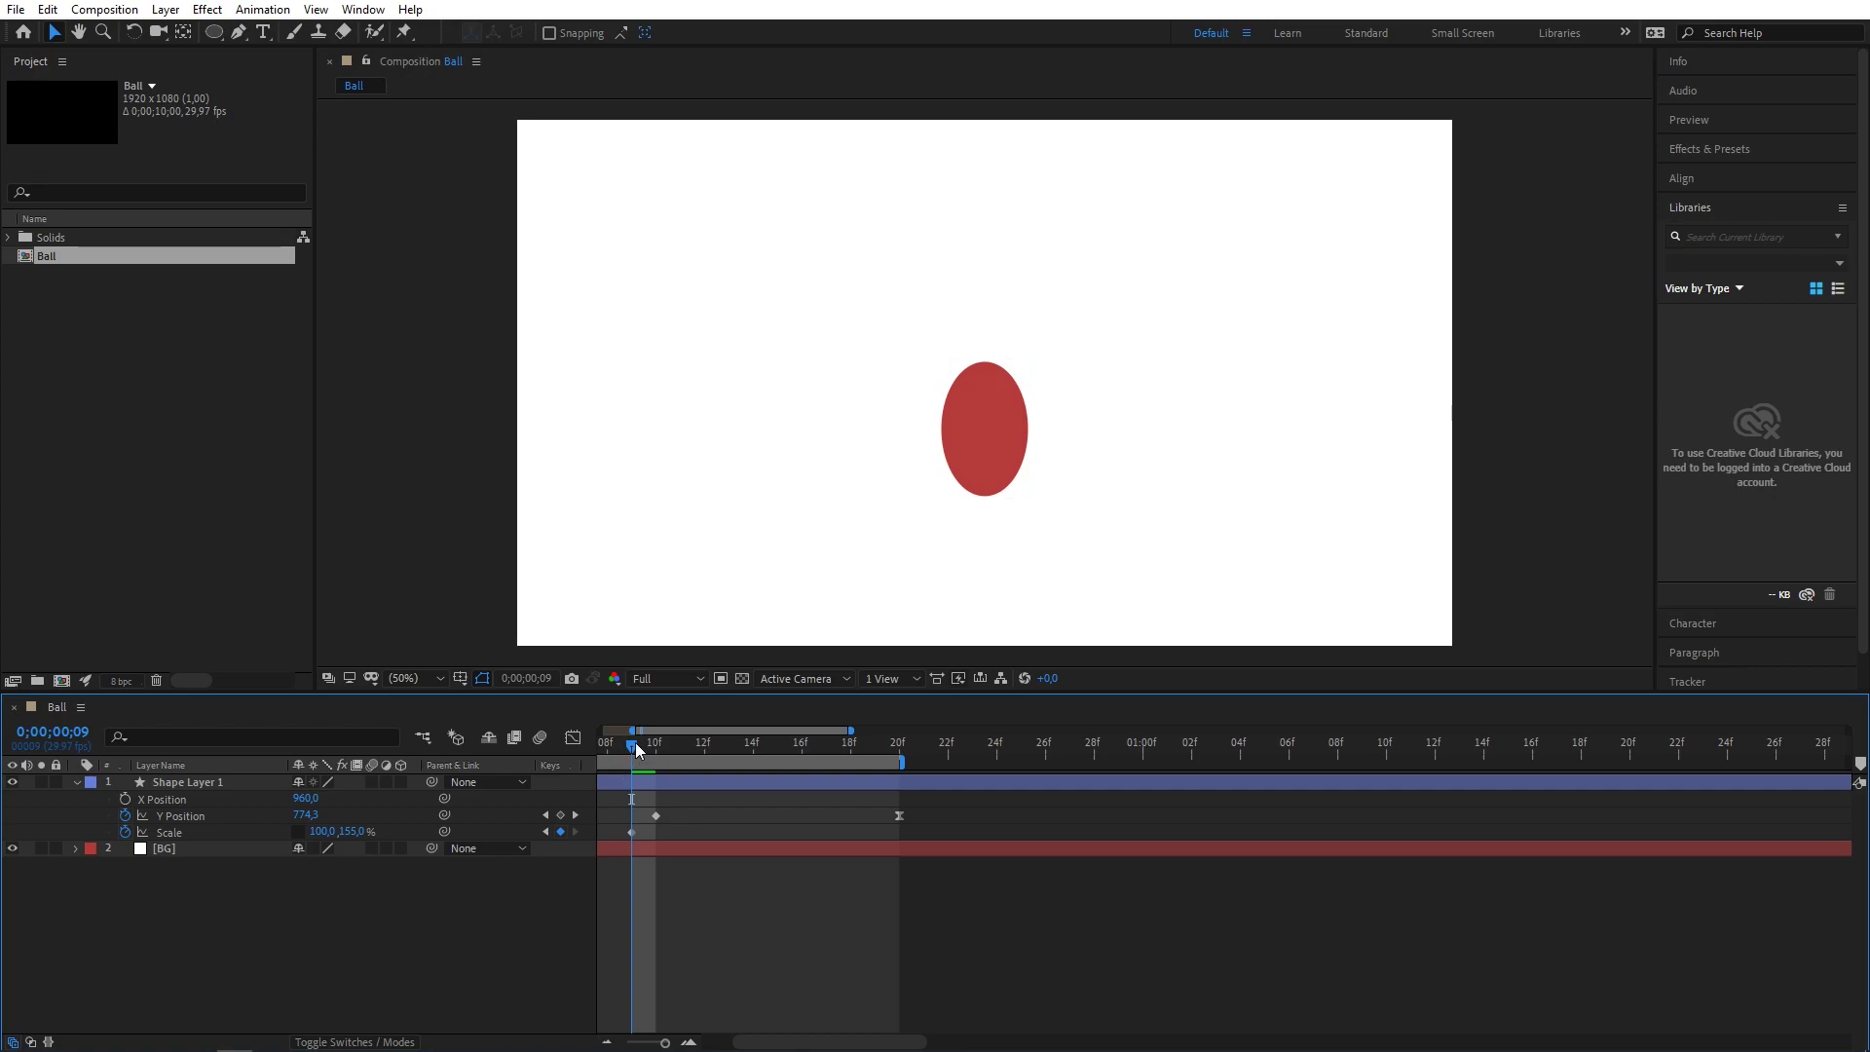
# Squash the ball to 75% height at the frame-10 impact.
pyautogui.moveTo(635, 747); pyautogui.dragTo(653, 747)
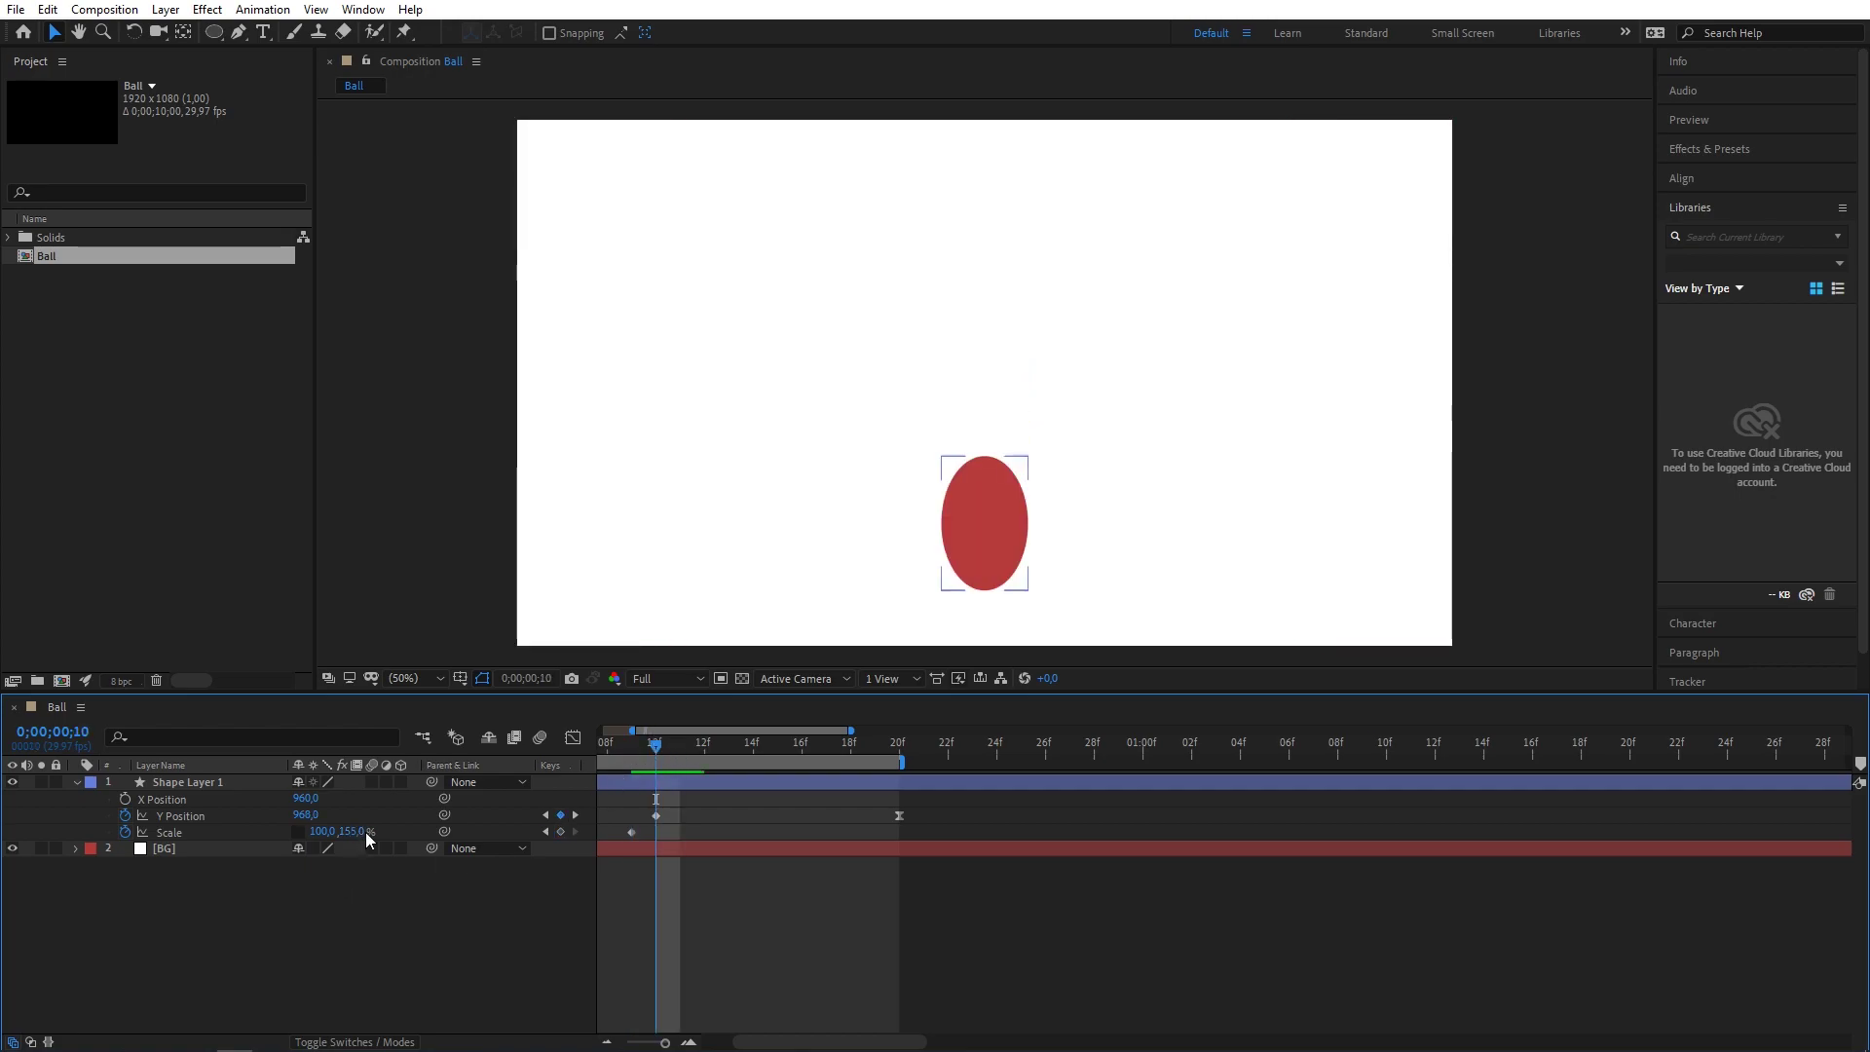
pyautogui.moveTo(353, 838); pyautogui.dragTo(258, 841)
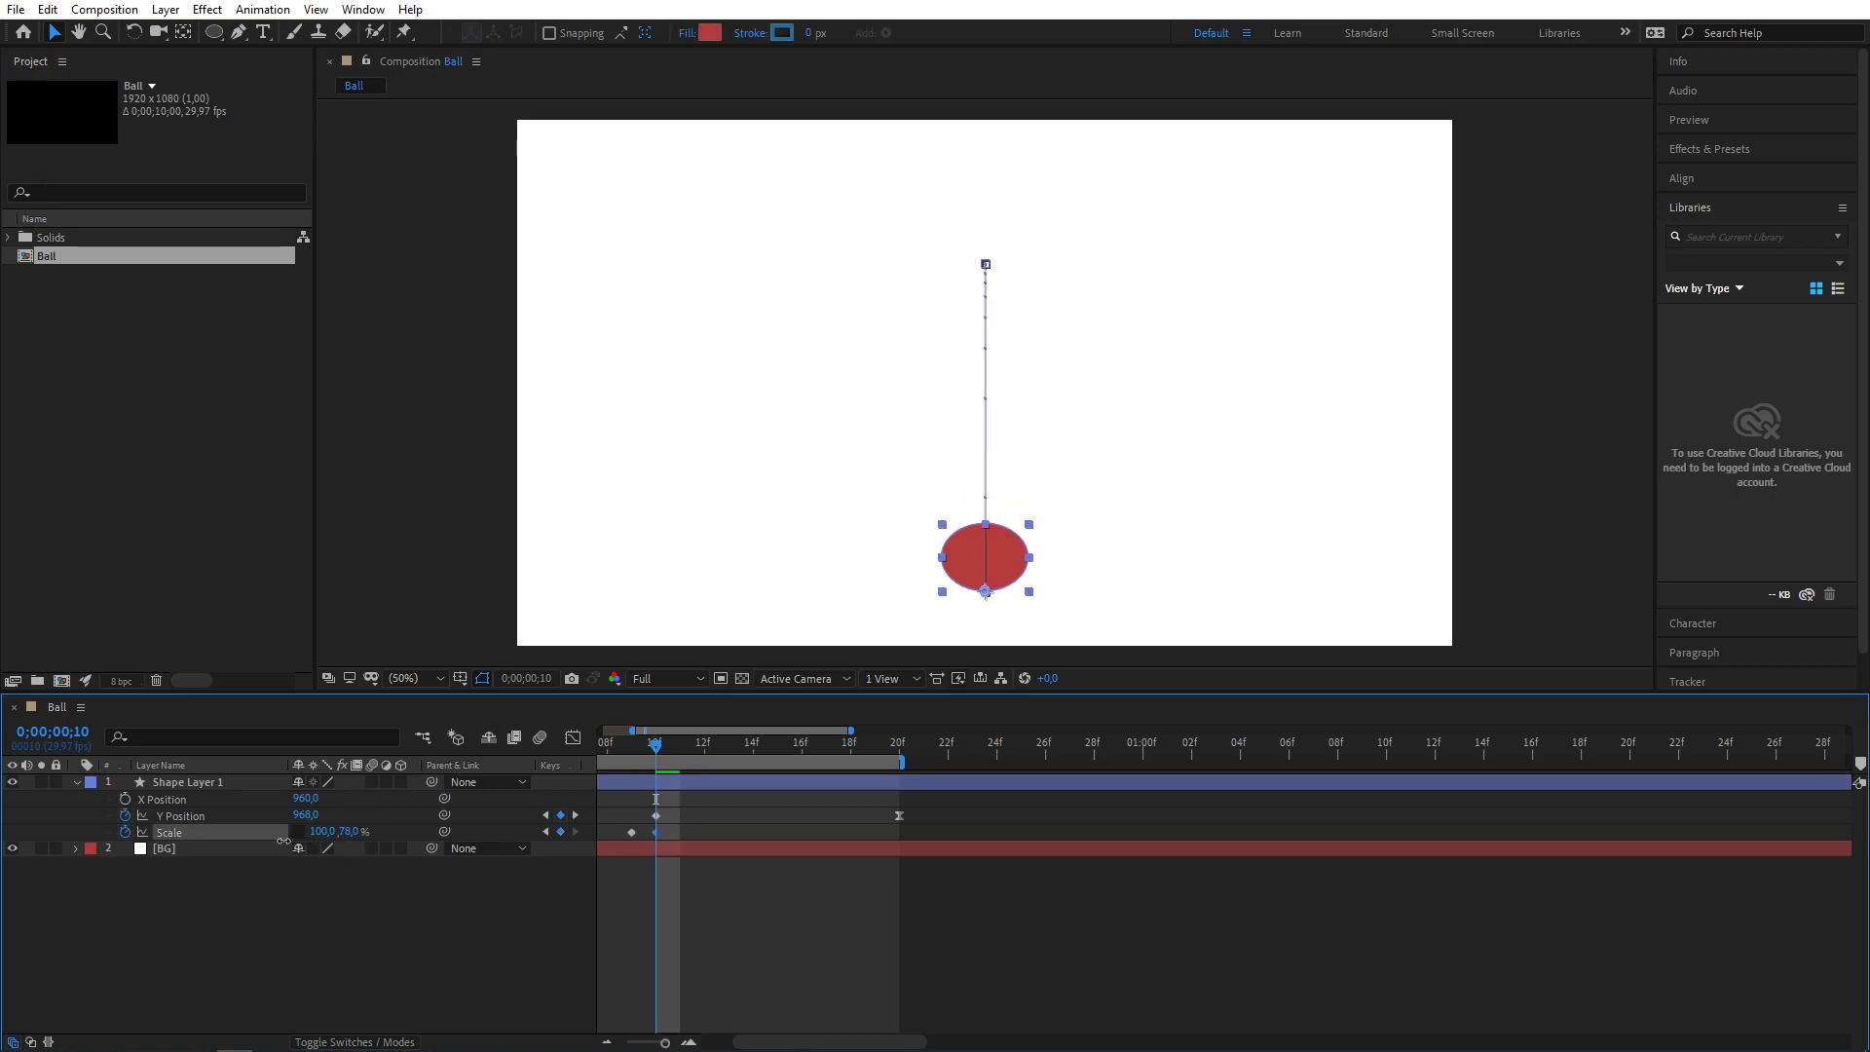
pyautogui.click(350, 832)
pyautogui.write('75')
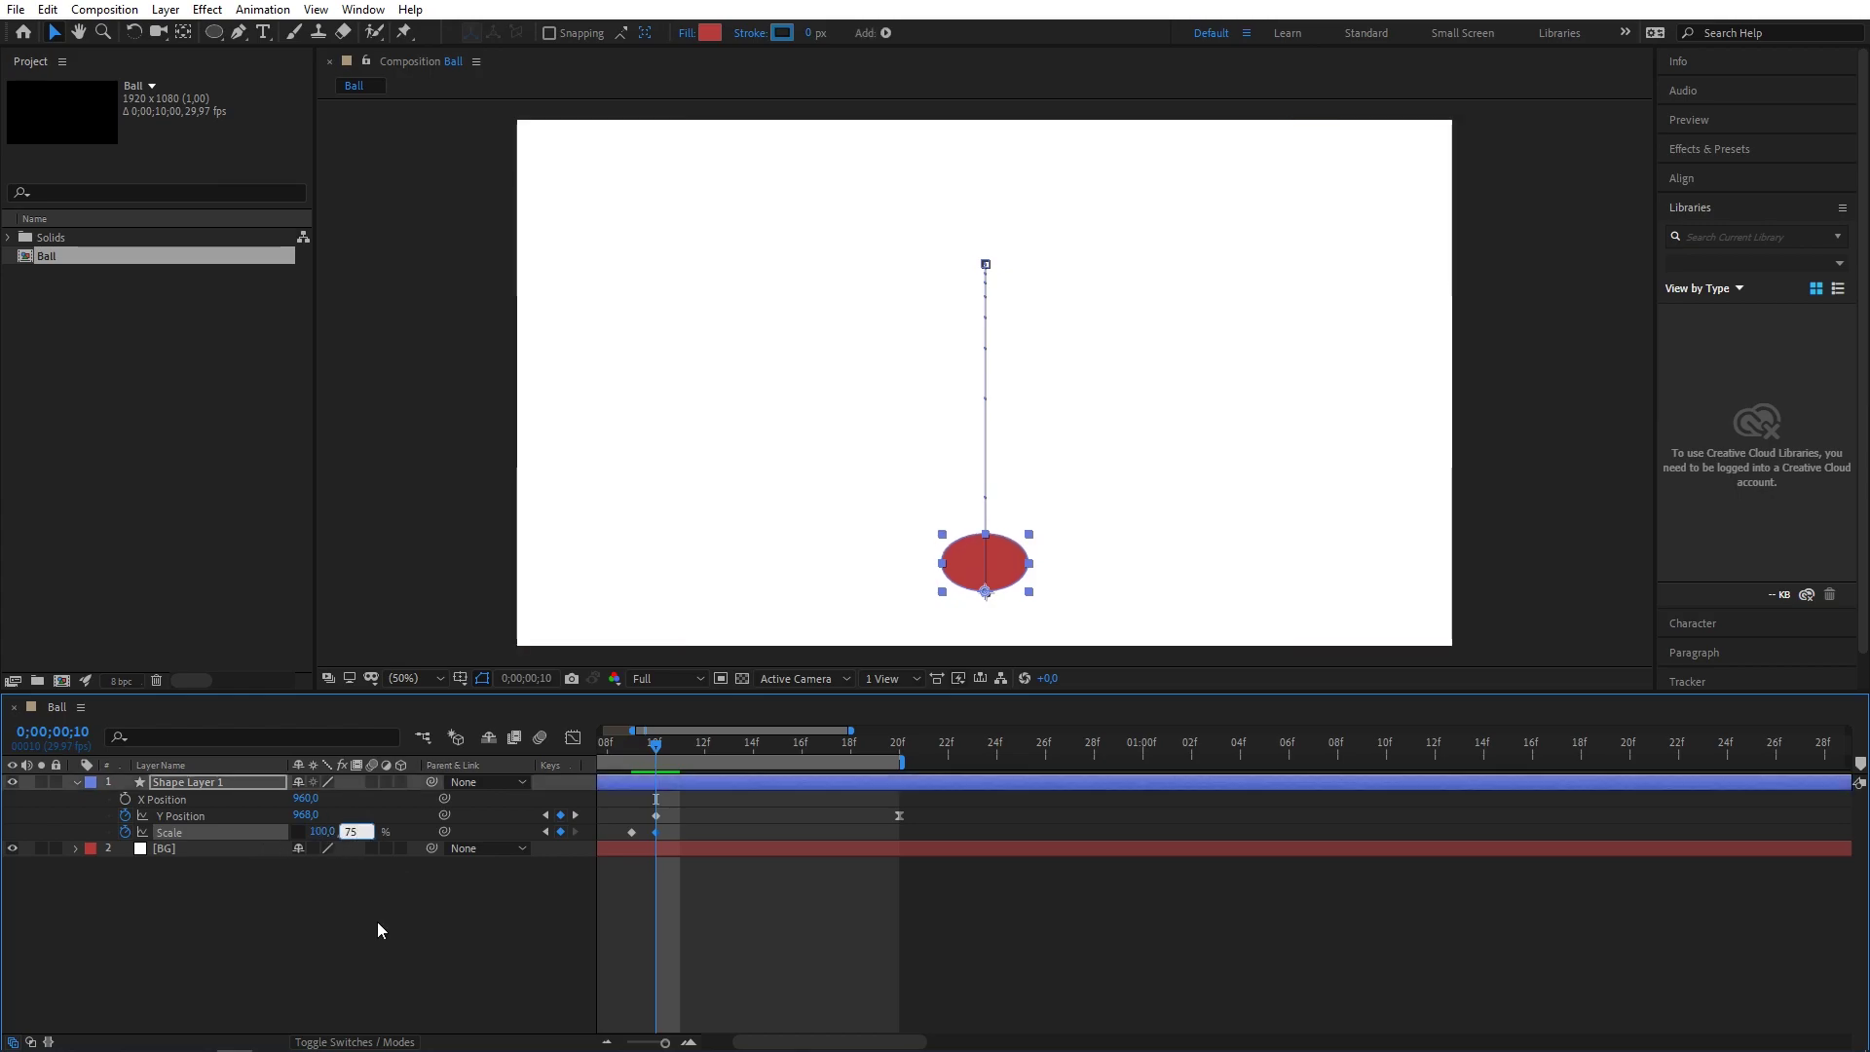
pyautogui.click(371, 925)
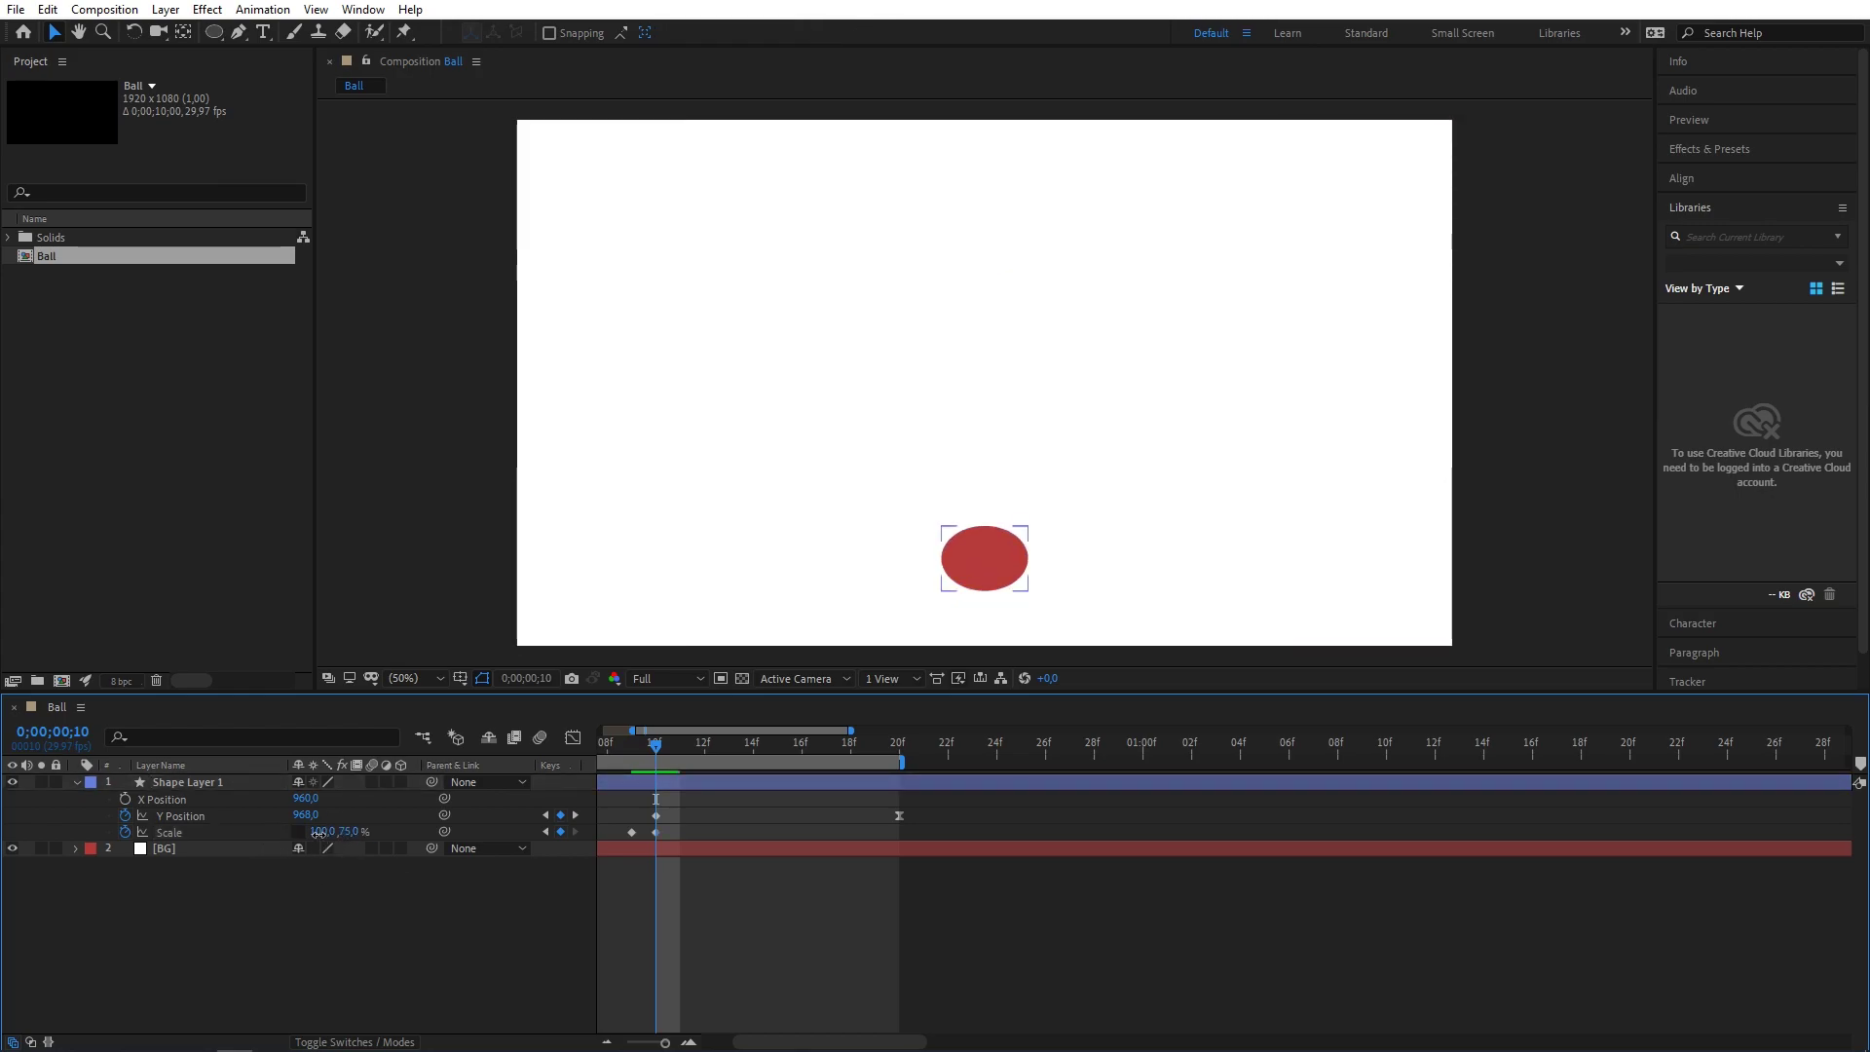
# Copy the stretched 100,0/155,0% Scale keyframe to frame 11, just after the bounce.
pyautogui.moveTo(319, 833); pyautogui.dragTo(361, 839)
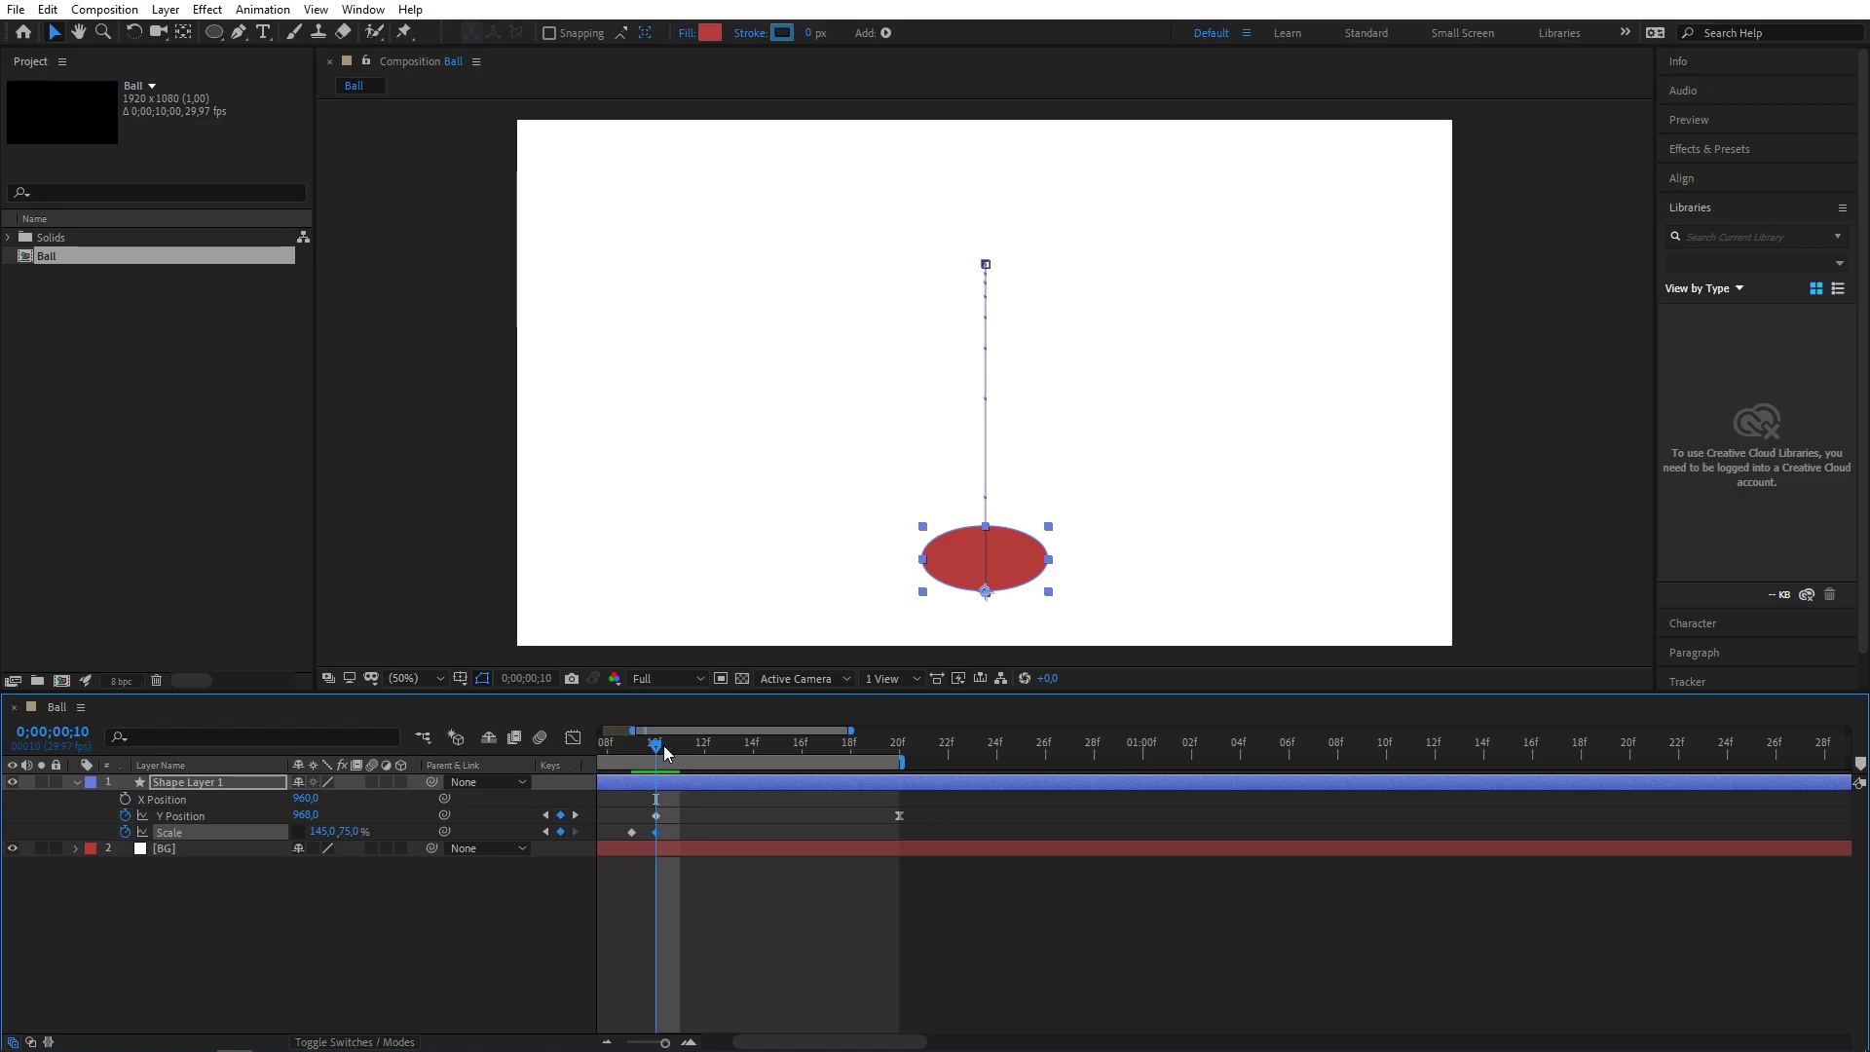
pyautogui.moveTo(667, 745); pyautogui.dragTo(676, 745)
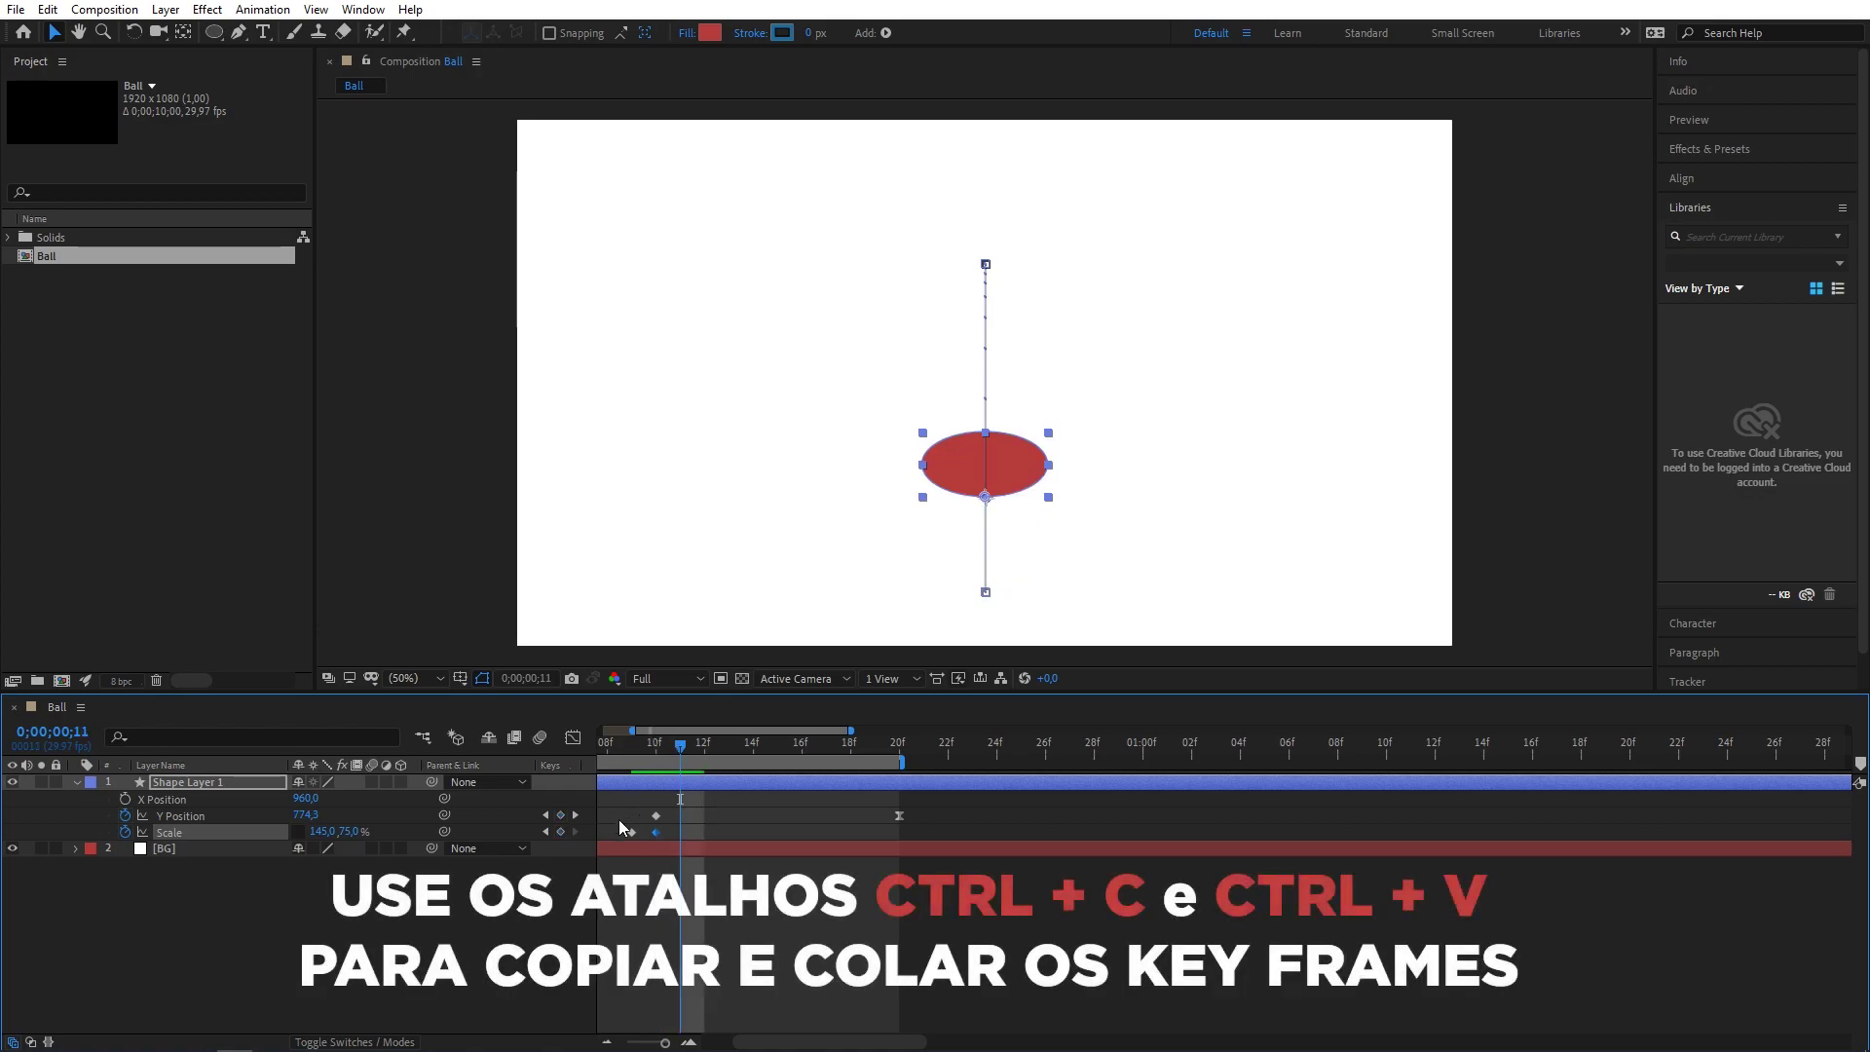
pyautogui.click(631, 832)
pyautogui.hotkey('ctrl', 'c')
pyautogui.hotkey('ctrl', 'v')
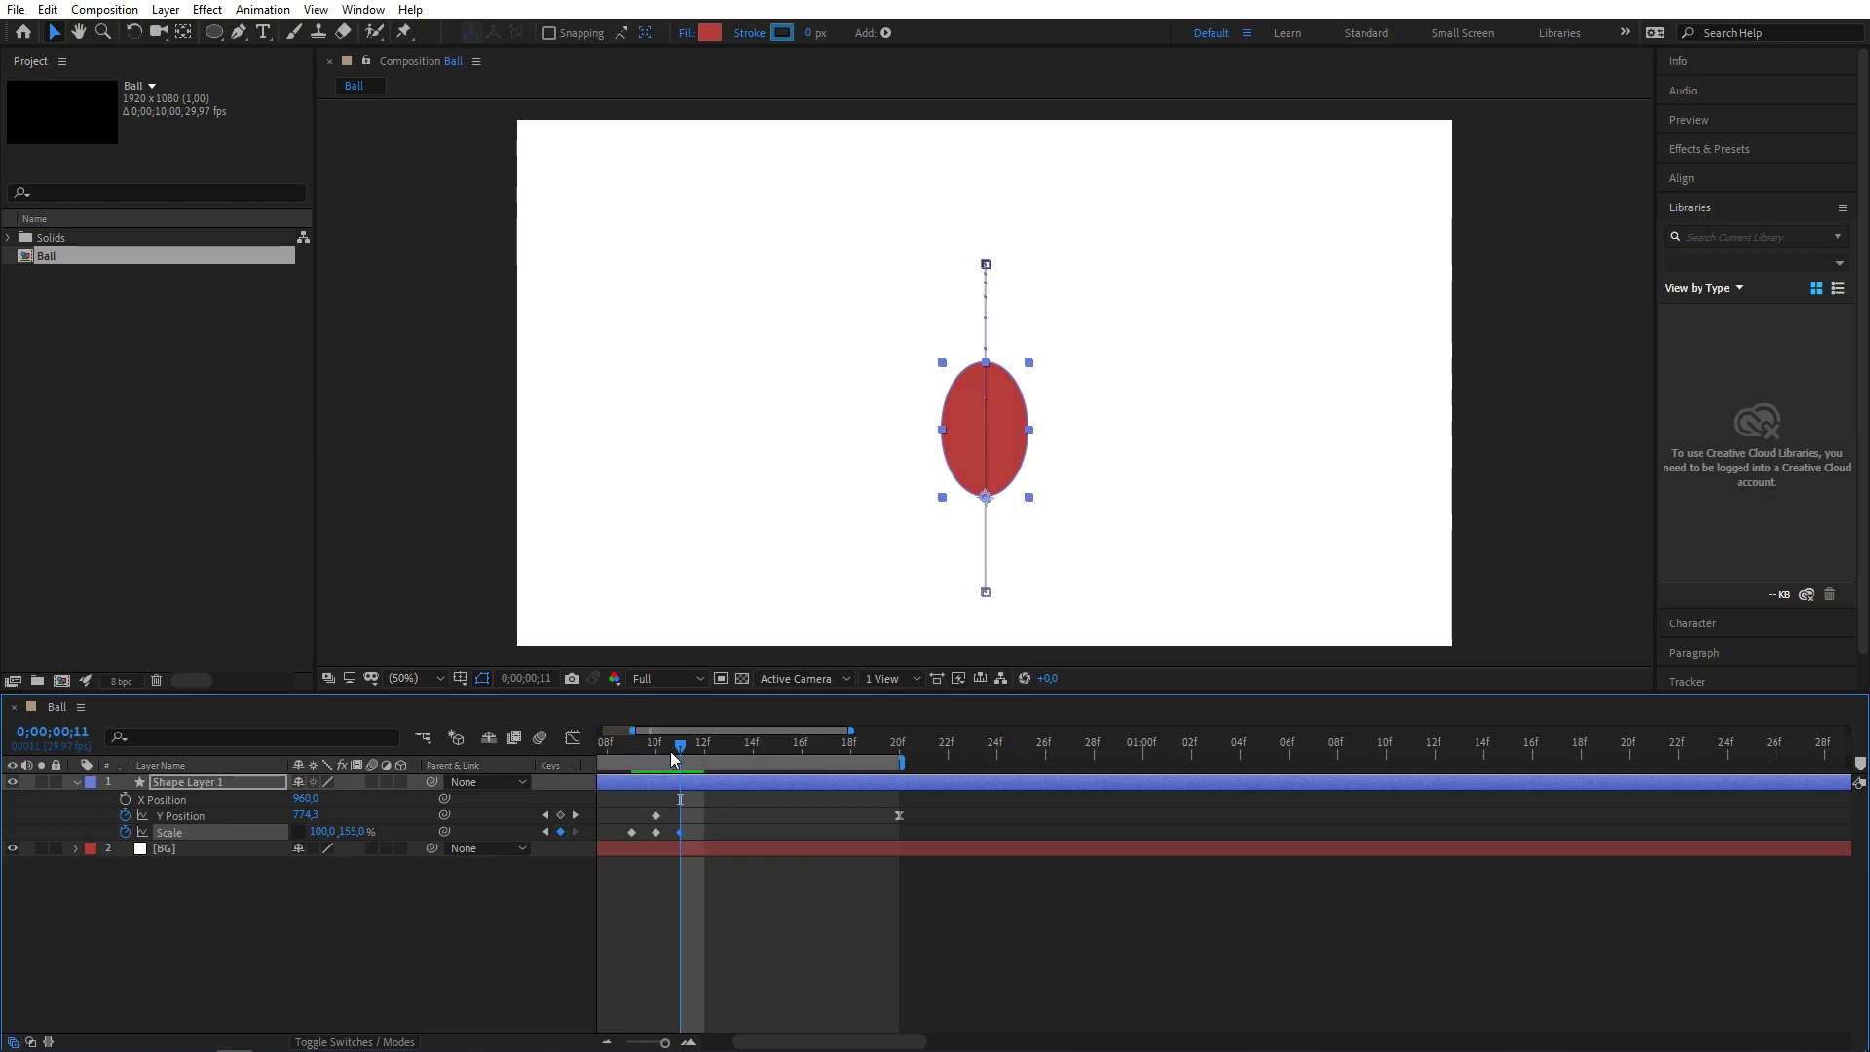
# Paste the round 100% Scale keyframe from frame 0 at frame 20 and preview the bounce.
pyautogui.moveTo(681, 749); pyautogui.dragTo(904, 762)
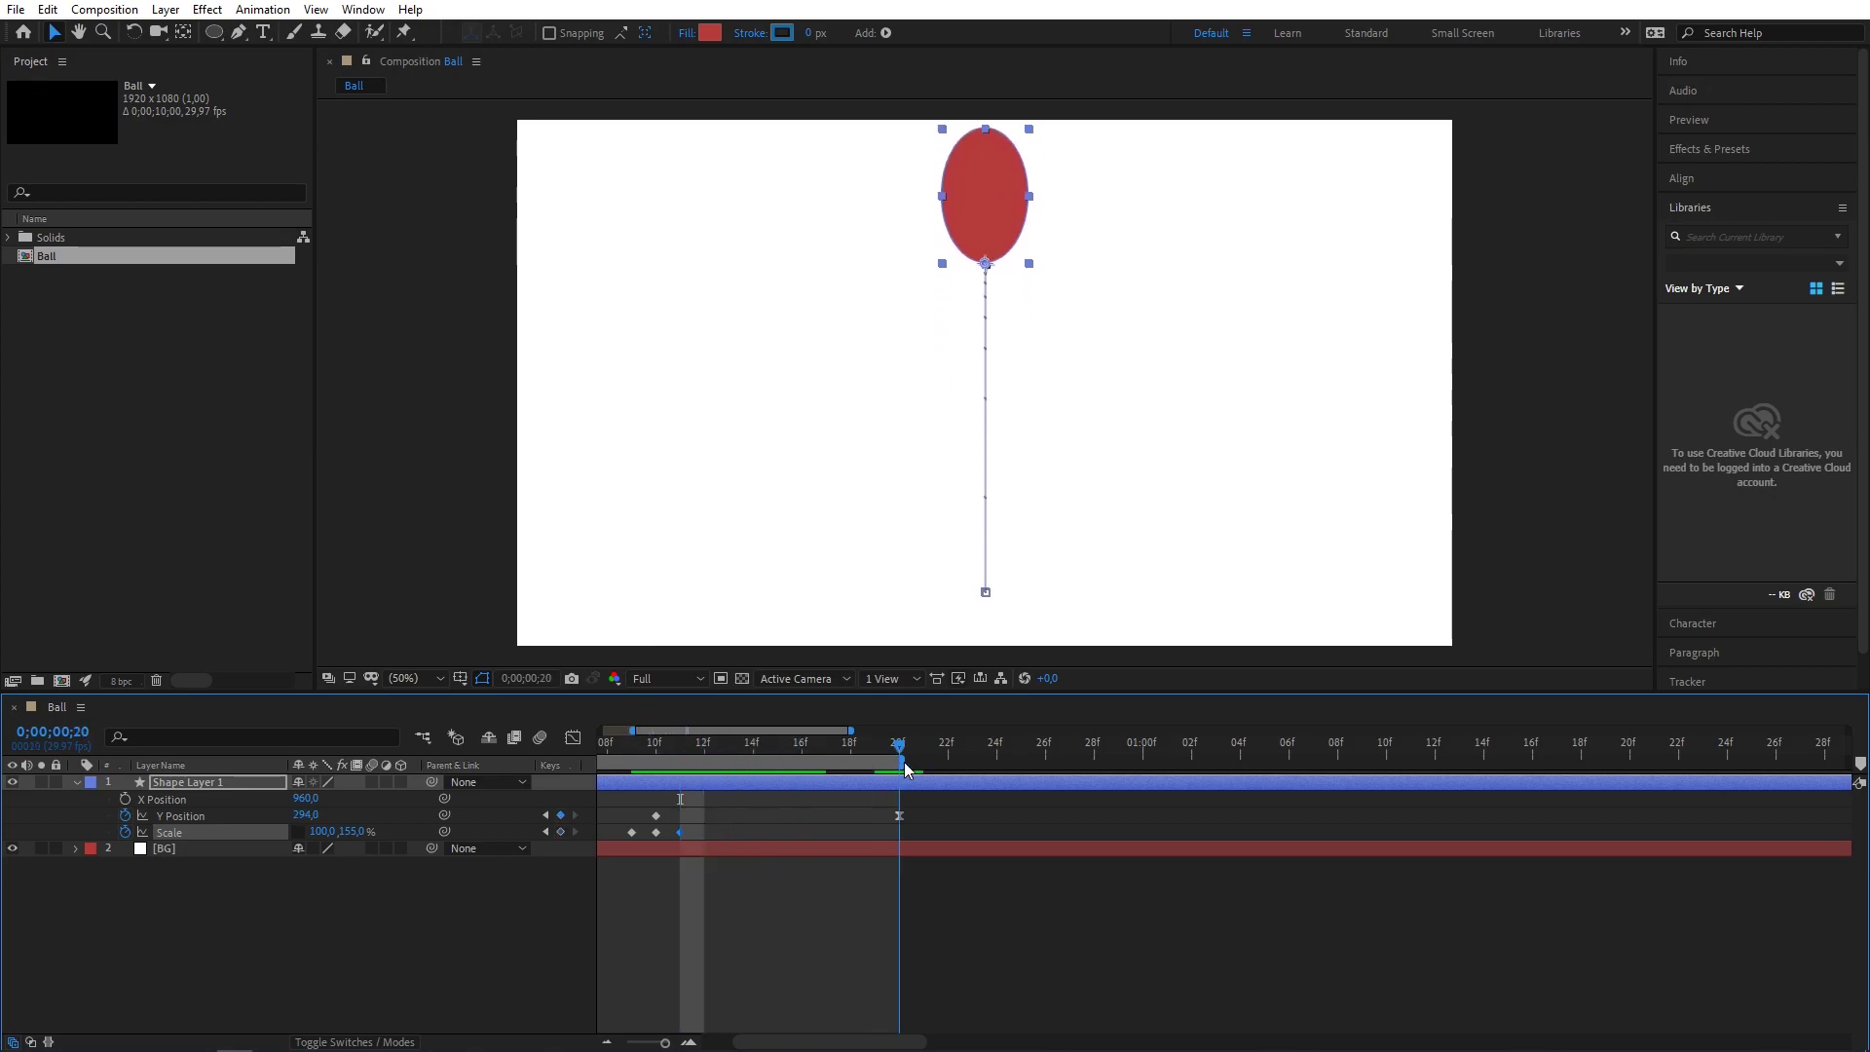
pyautogui.press('-')
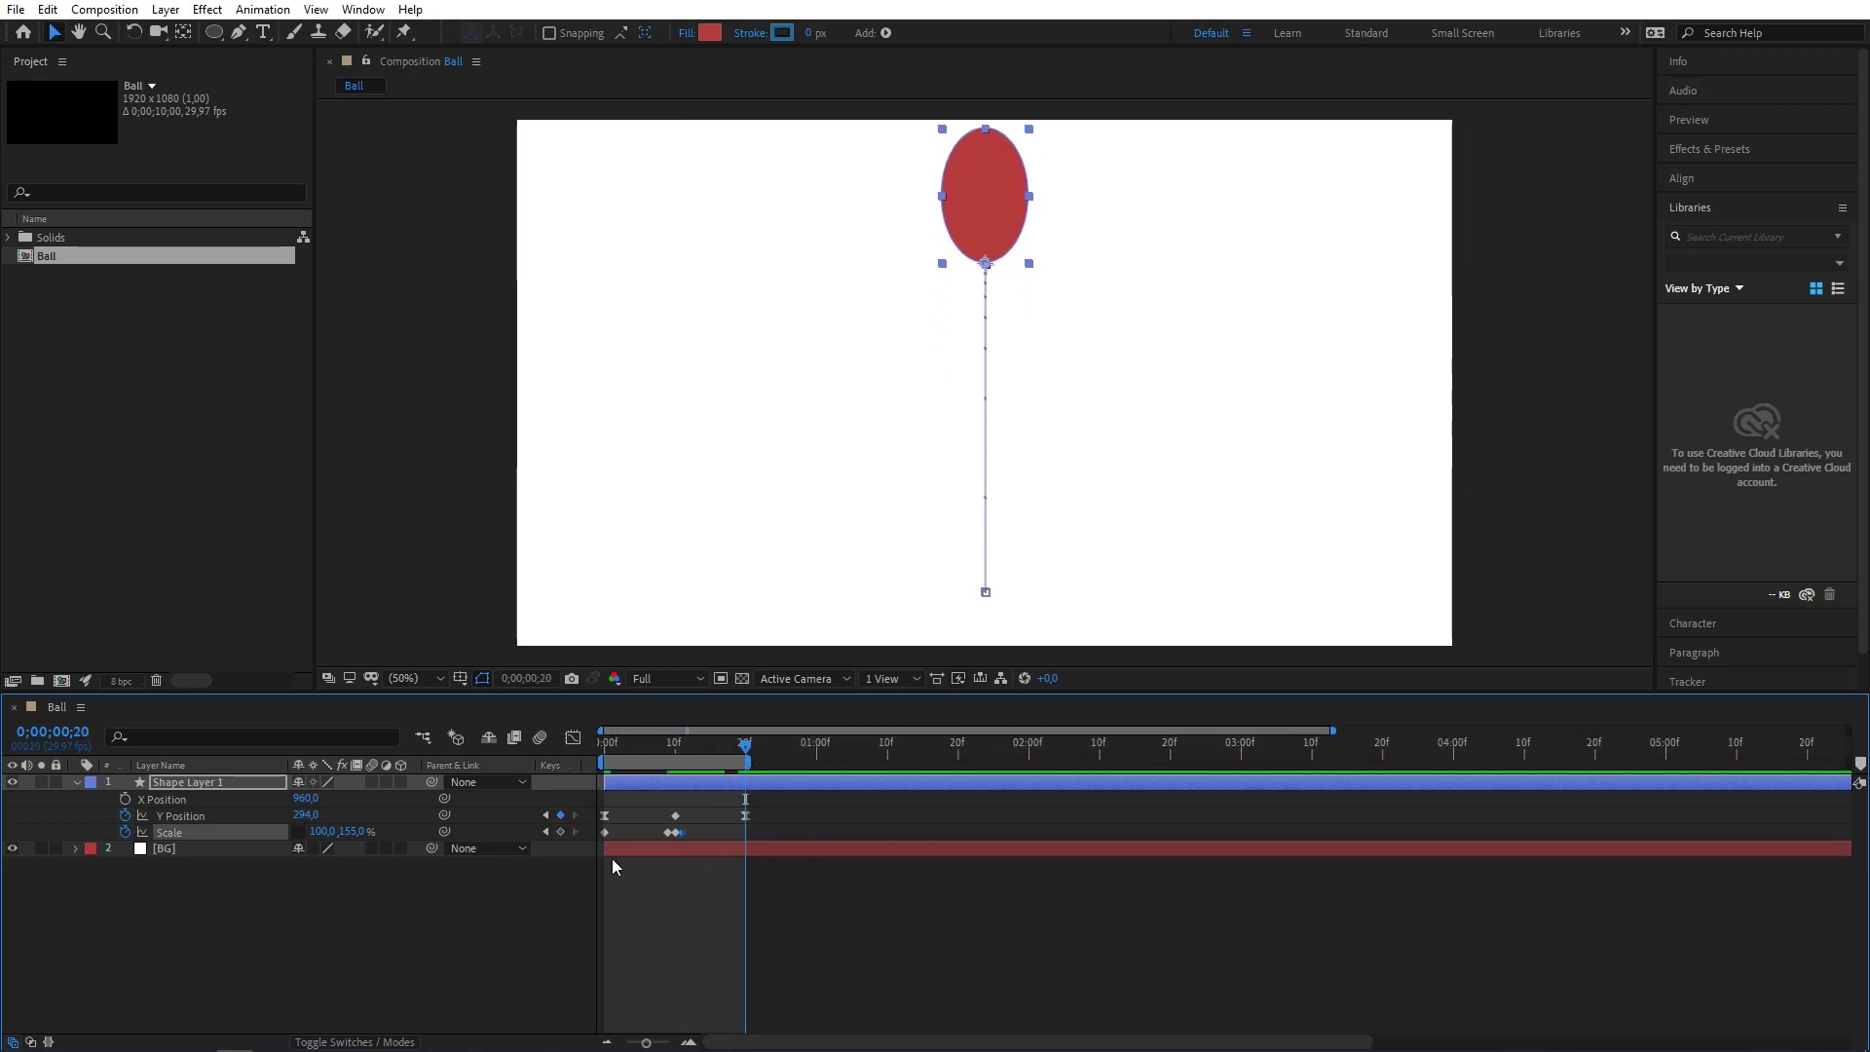
pyautogui.click(606, 833)
pyautogui.hotkey('ctrl', 'c')
pyautogui.hotkey('ctrl', 'v')
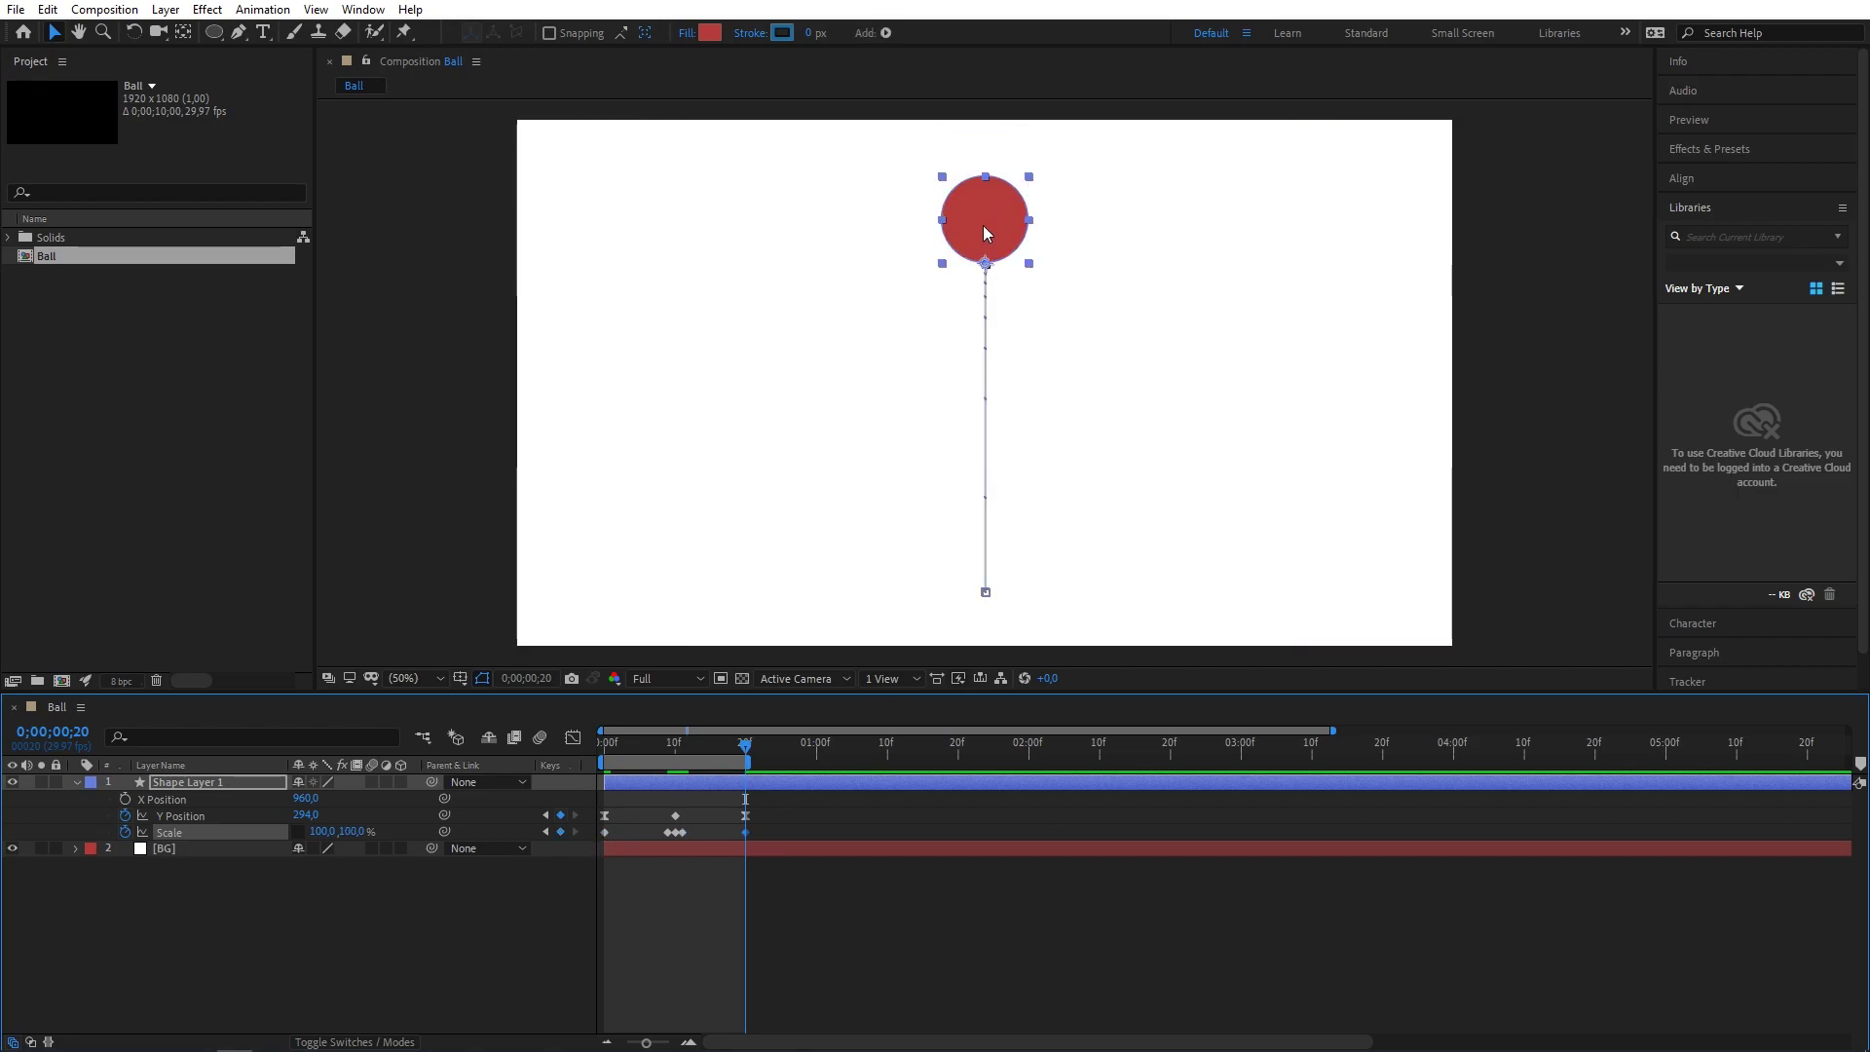
pyautogui.press('space')
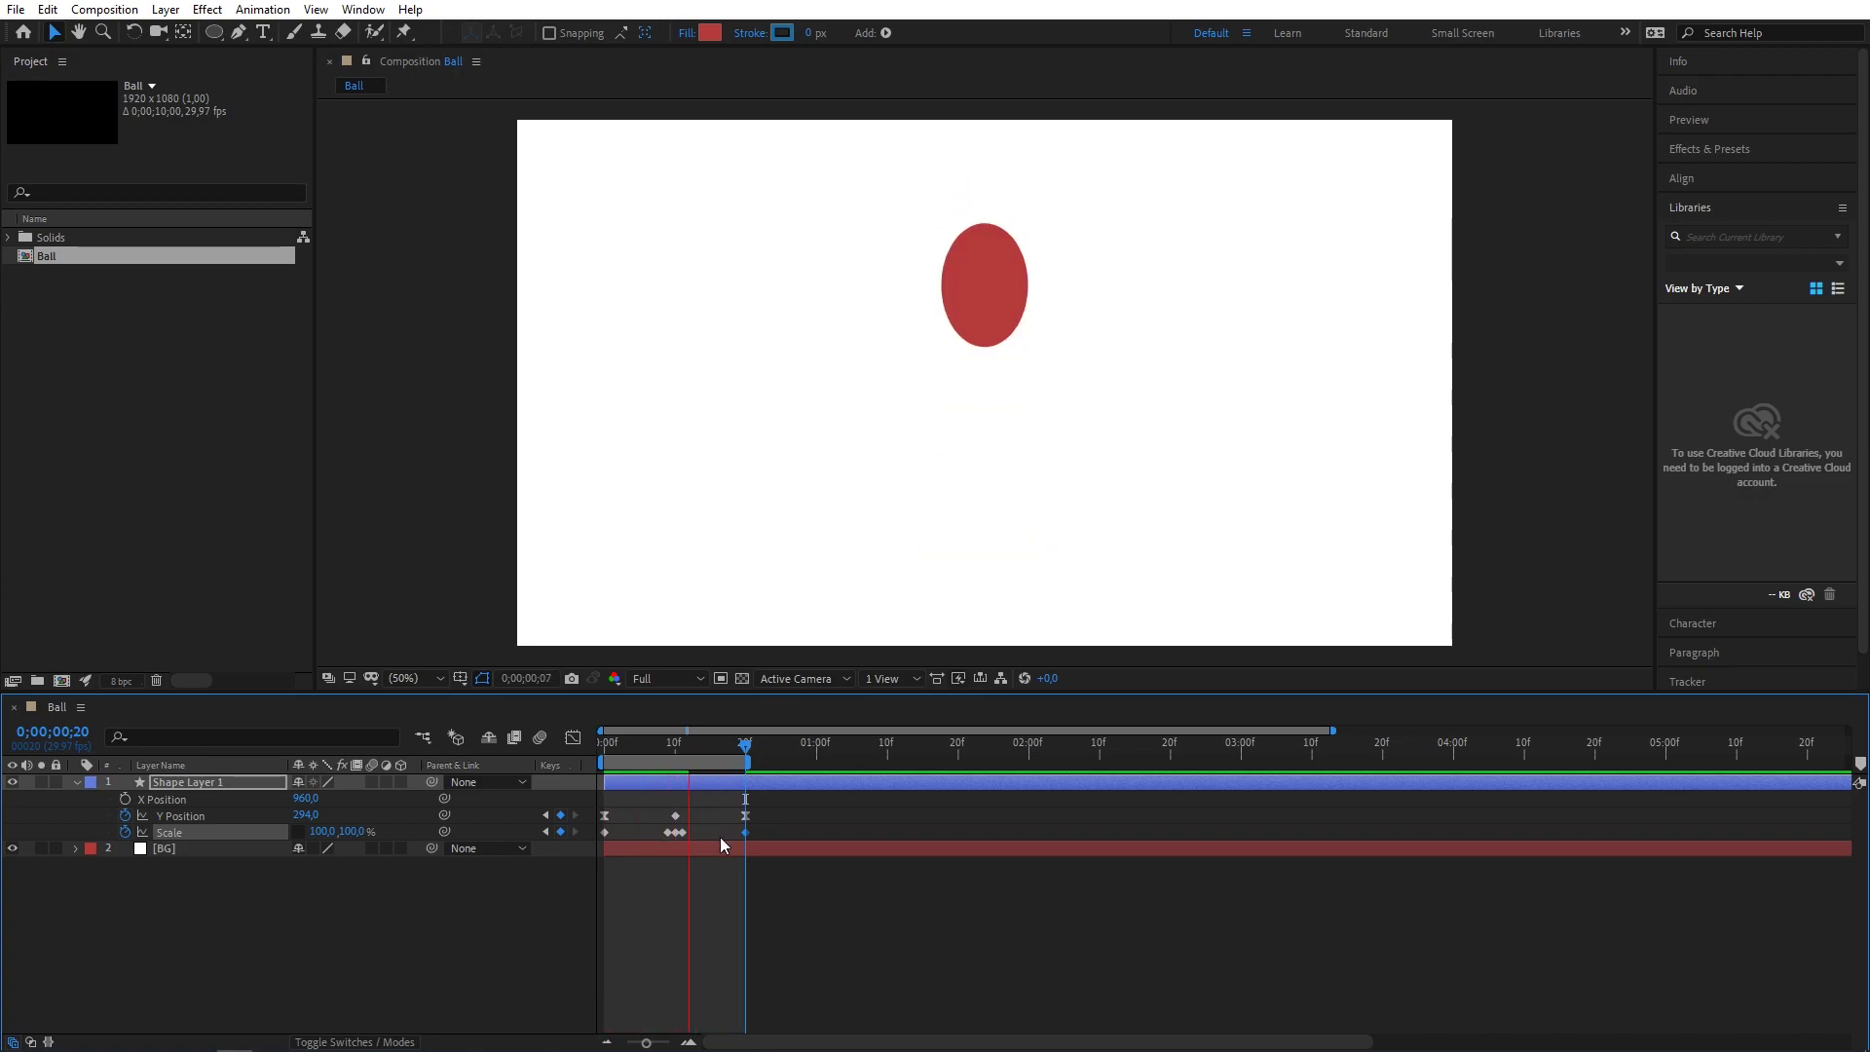
# Apply Easy Ease (F9) to the ball's Scale keyframes, then scrub around frame 16 to check.
pyautogui.press('space')
pyautogui.press('=')
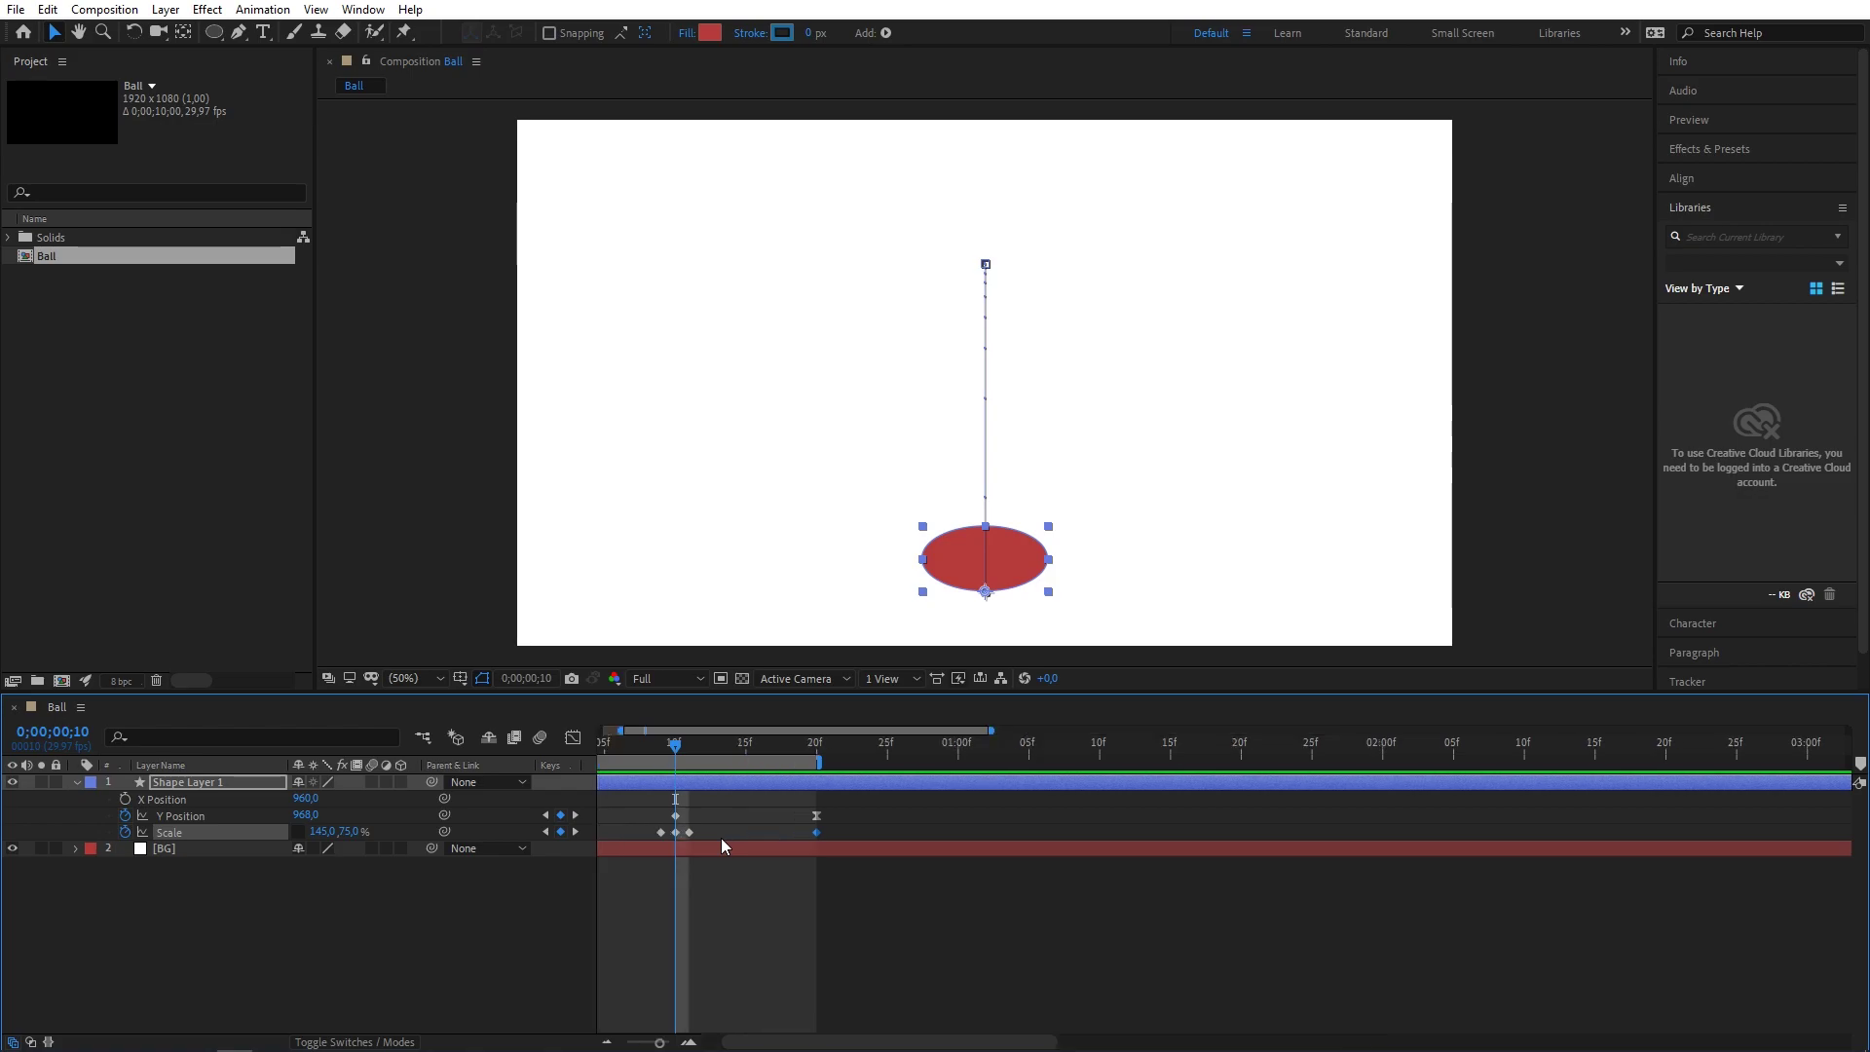
pyautogui.moveTo(861, 830); pyautogui.dragTo(524, 843)
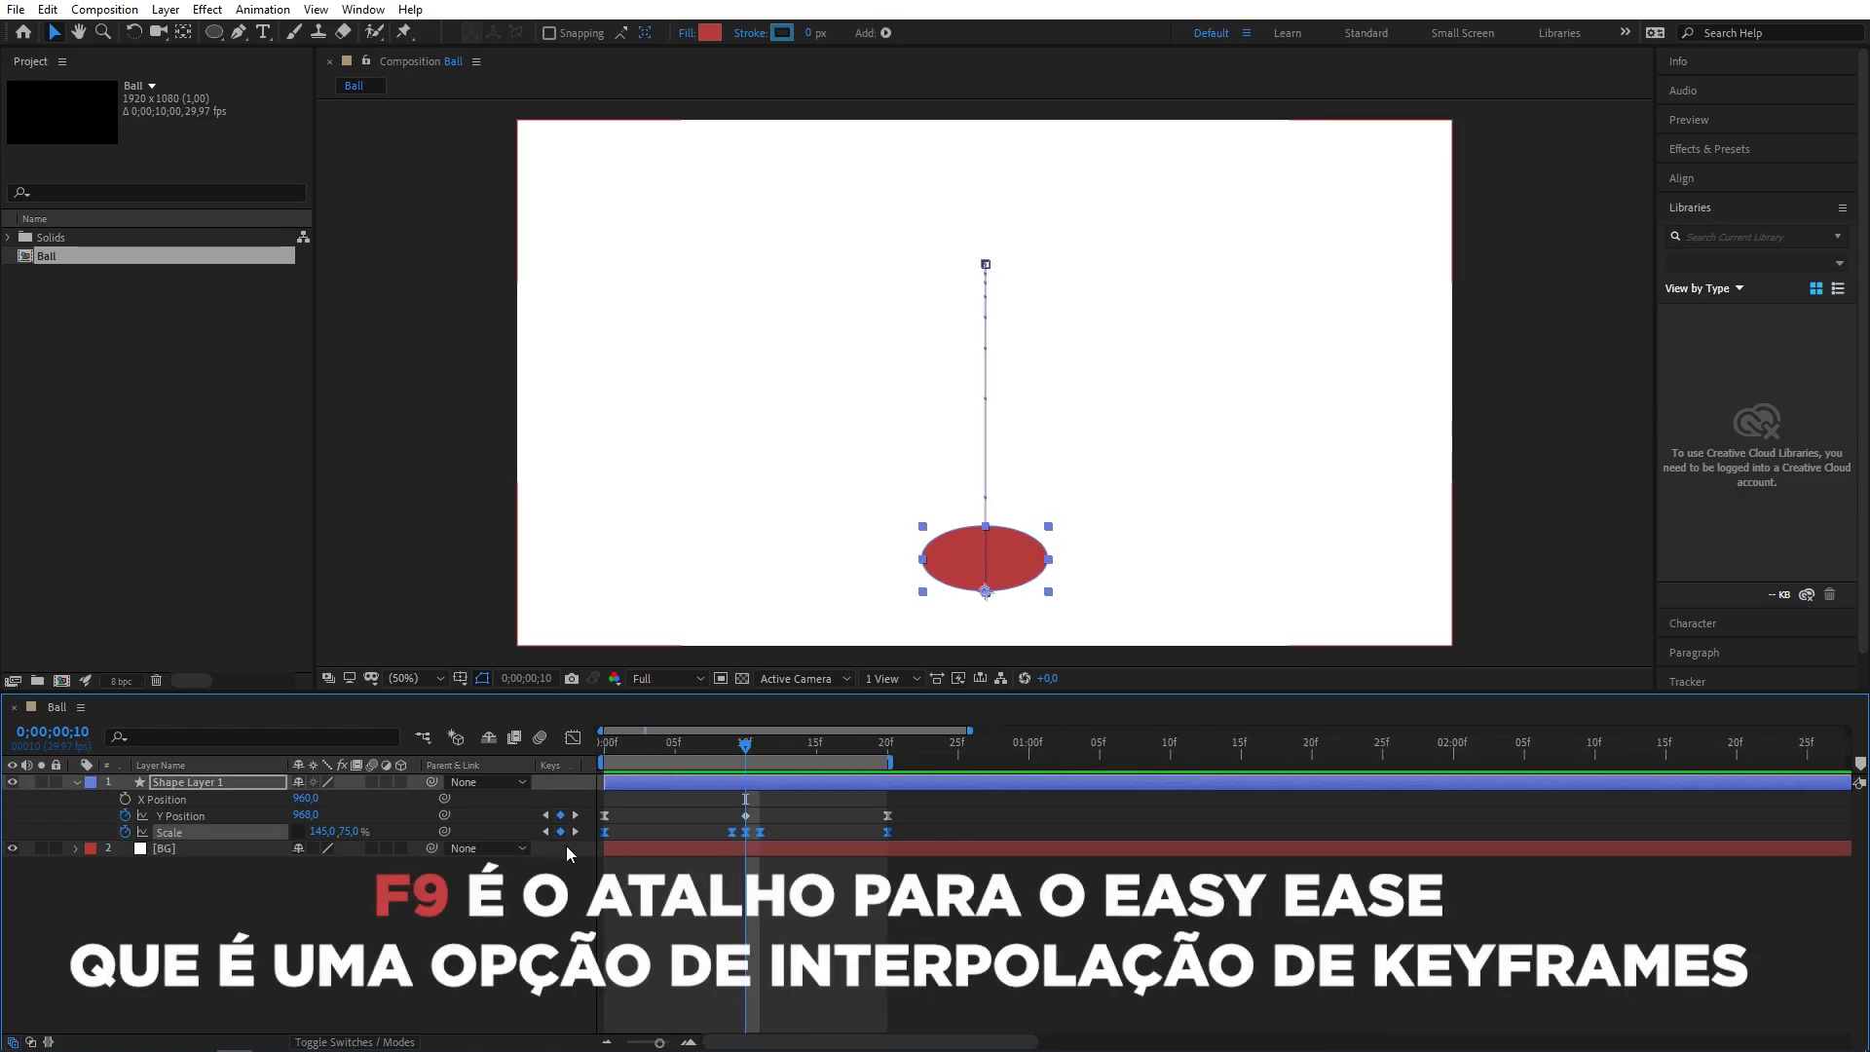
pyautogui.press('F9')
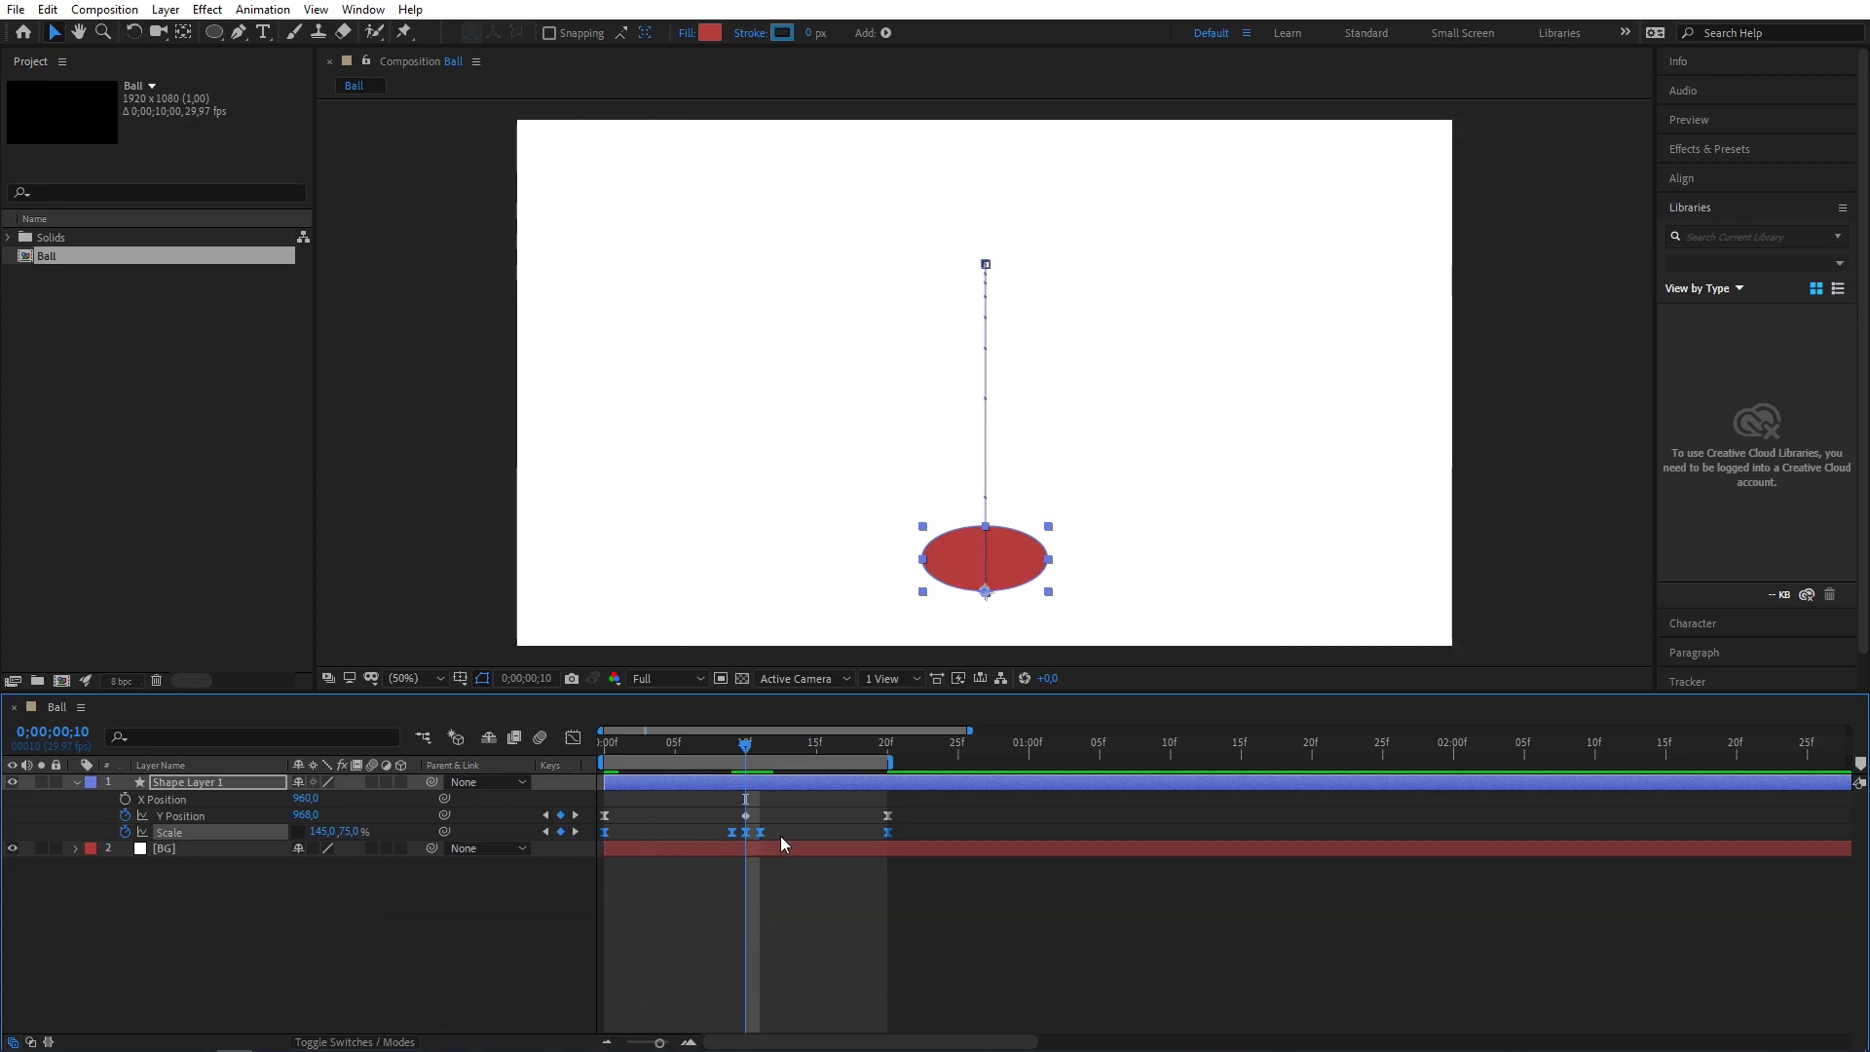
pyautogui.moveTo(746, 748); pyautogui.dragTo(831, 749)
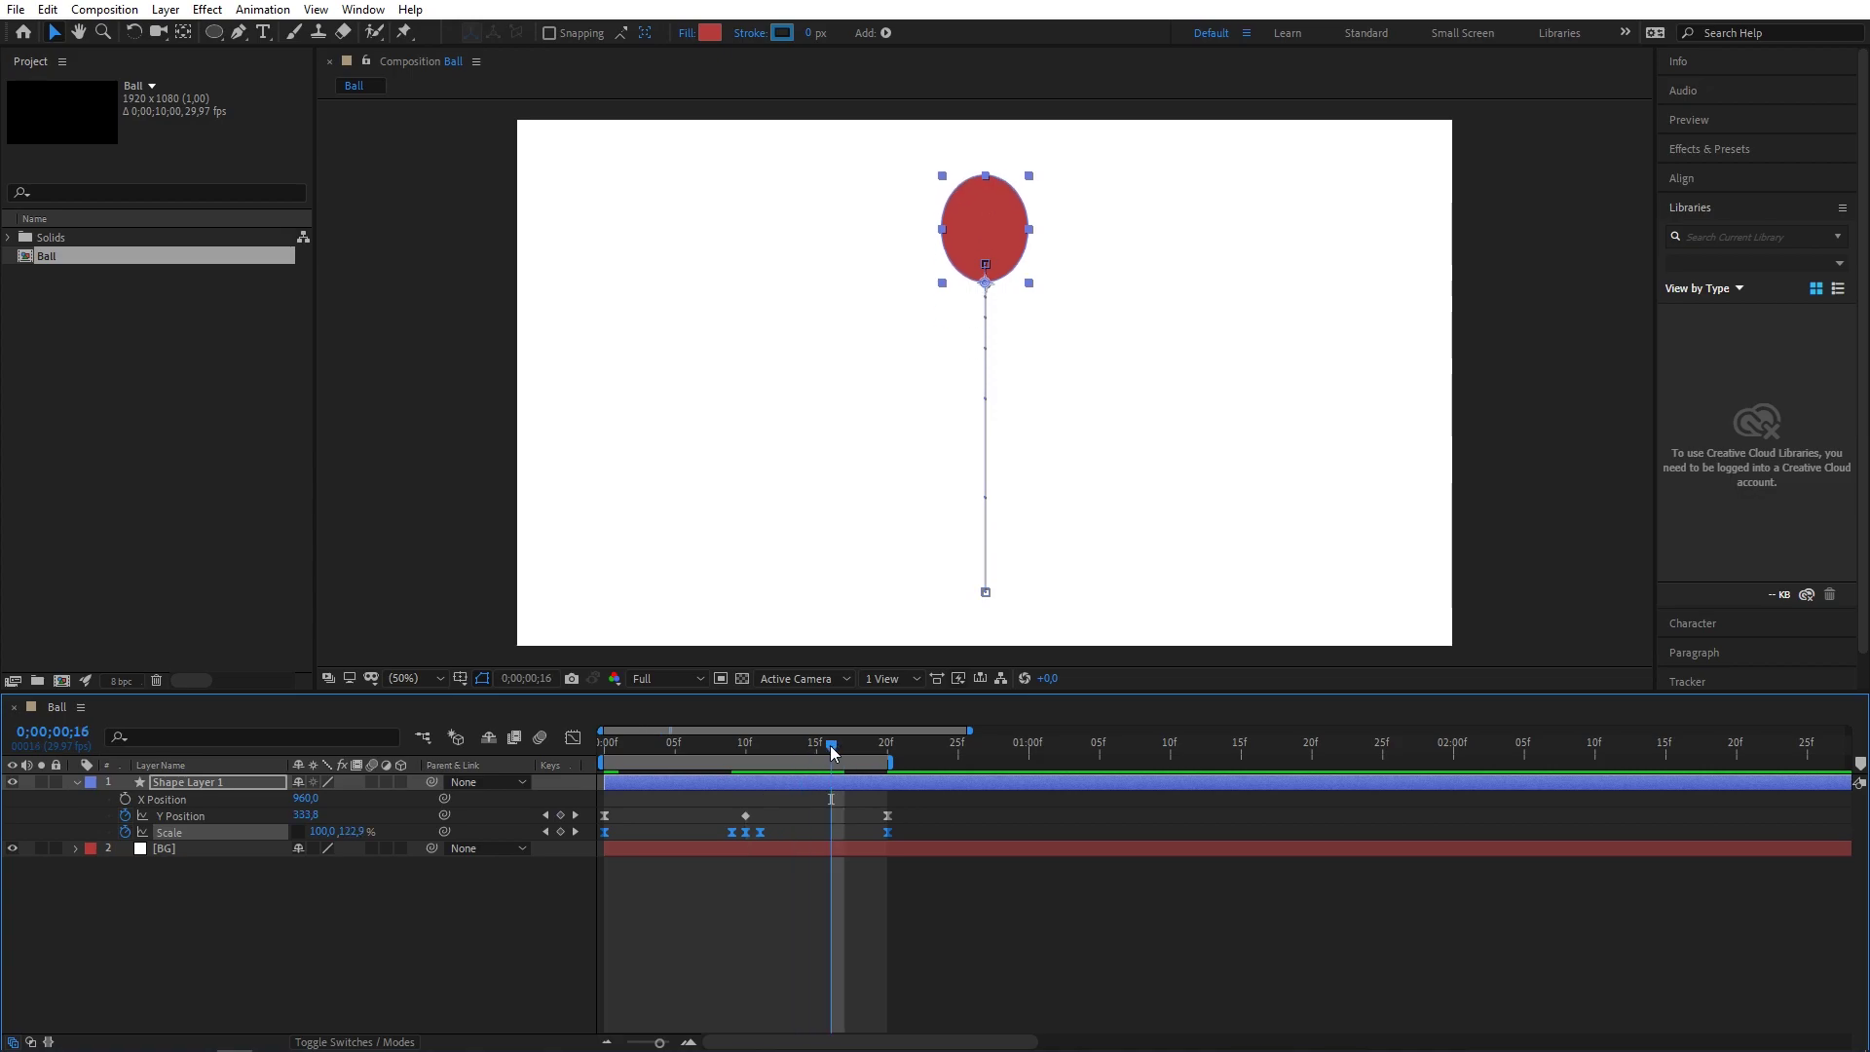
pyautogui.scroll(5, 830, 745)
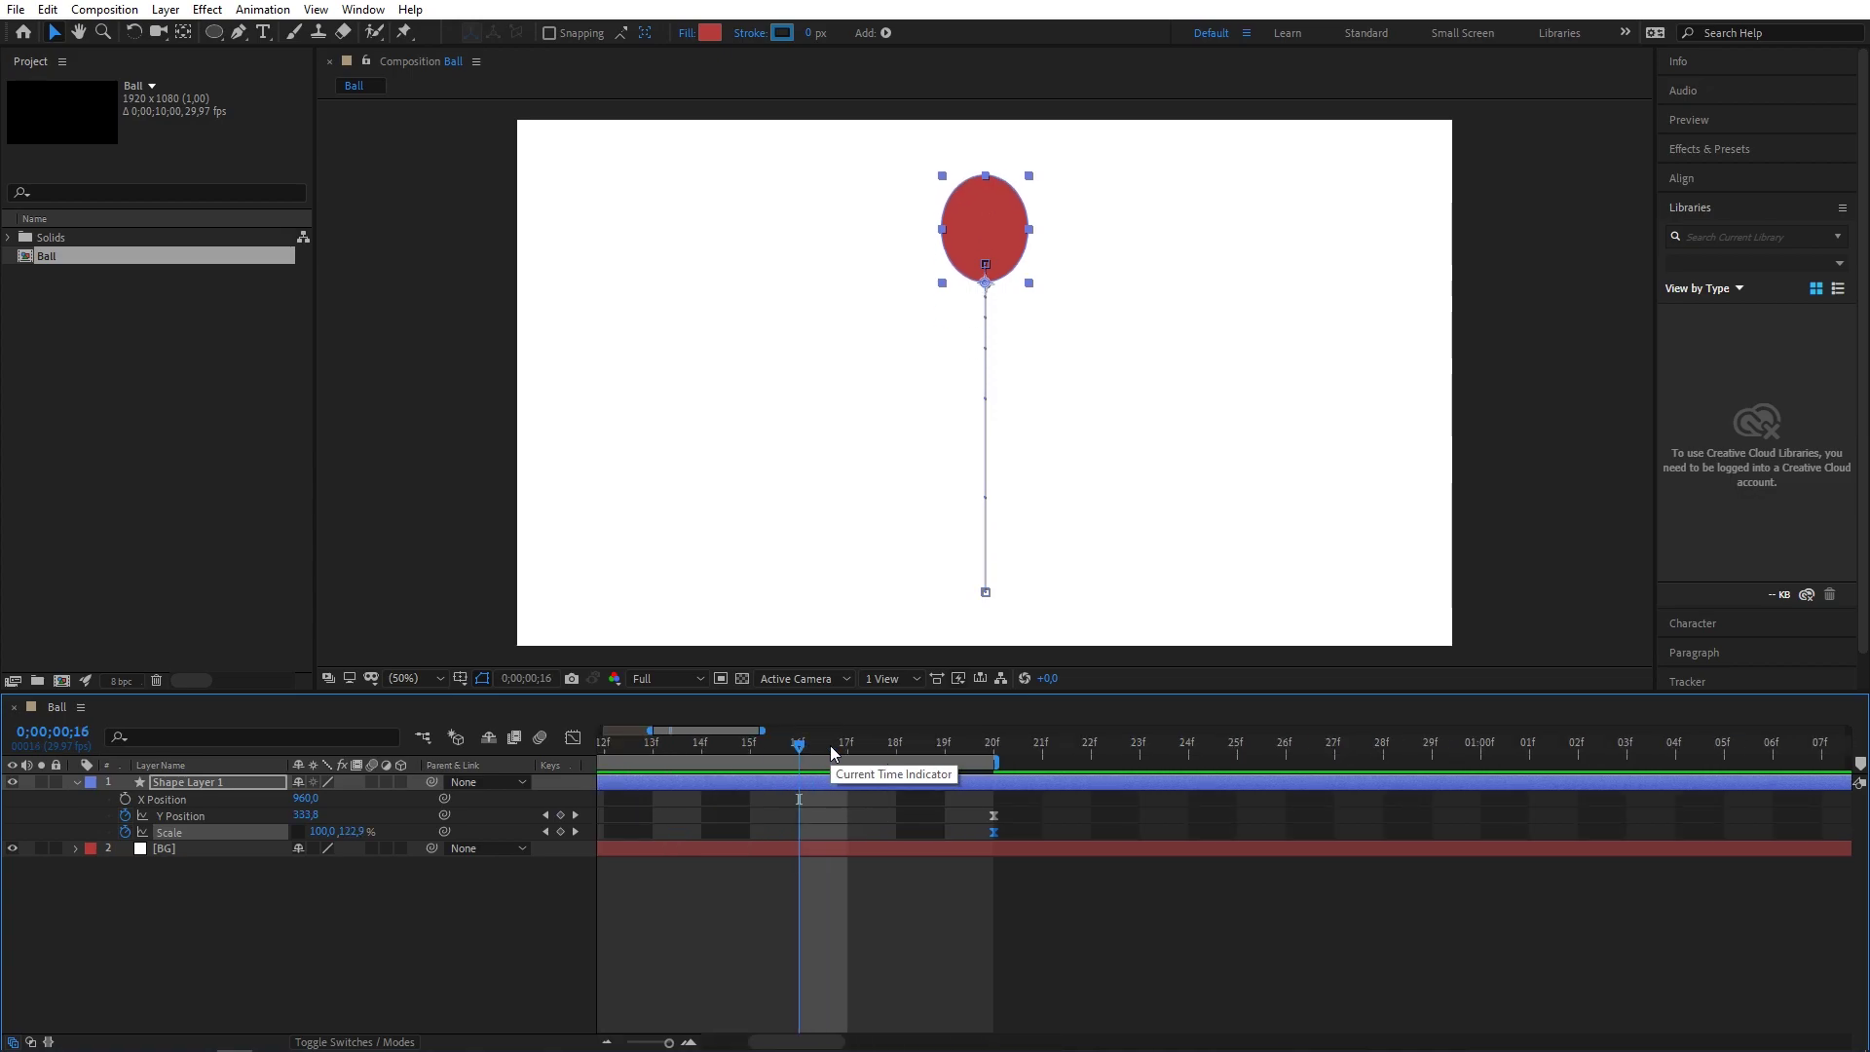
pyautogui.scroll(-3, 830, 745)
pyautogui.moveTo(802, 742); pyautogui.dragTo(806, 756)
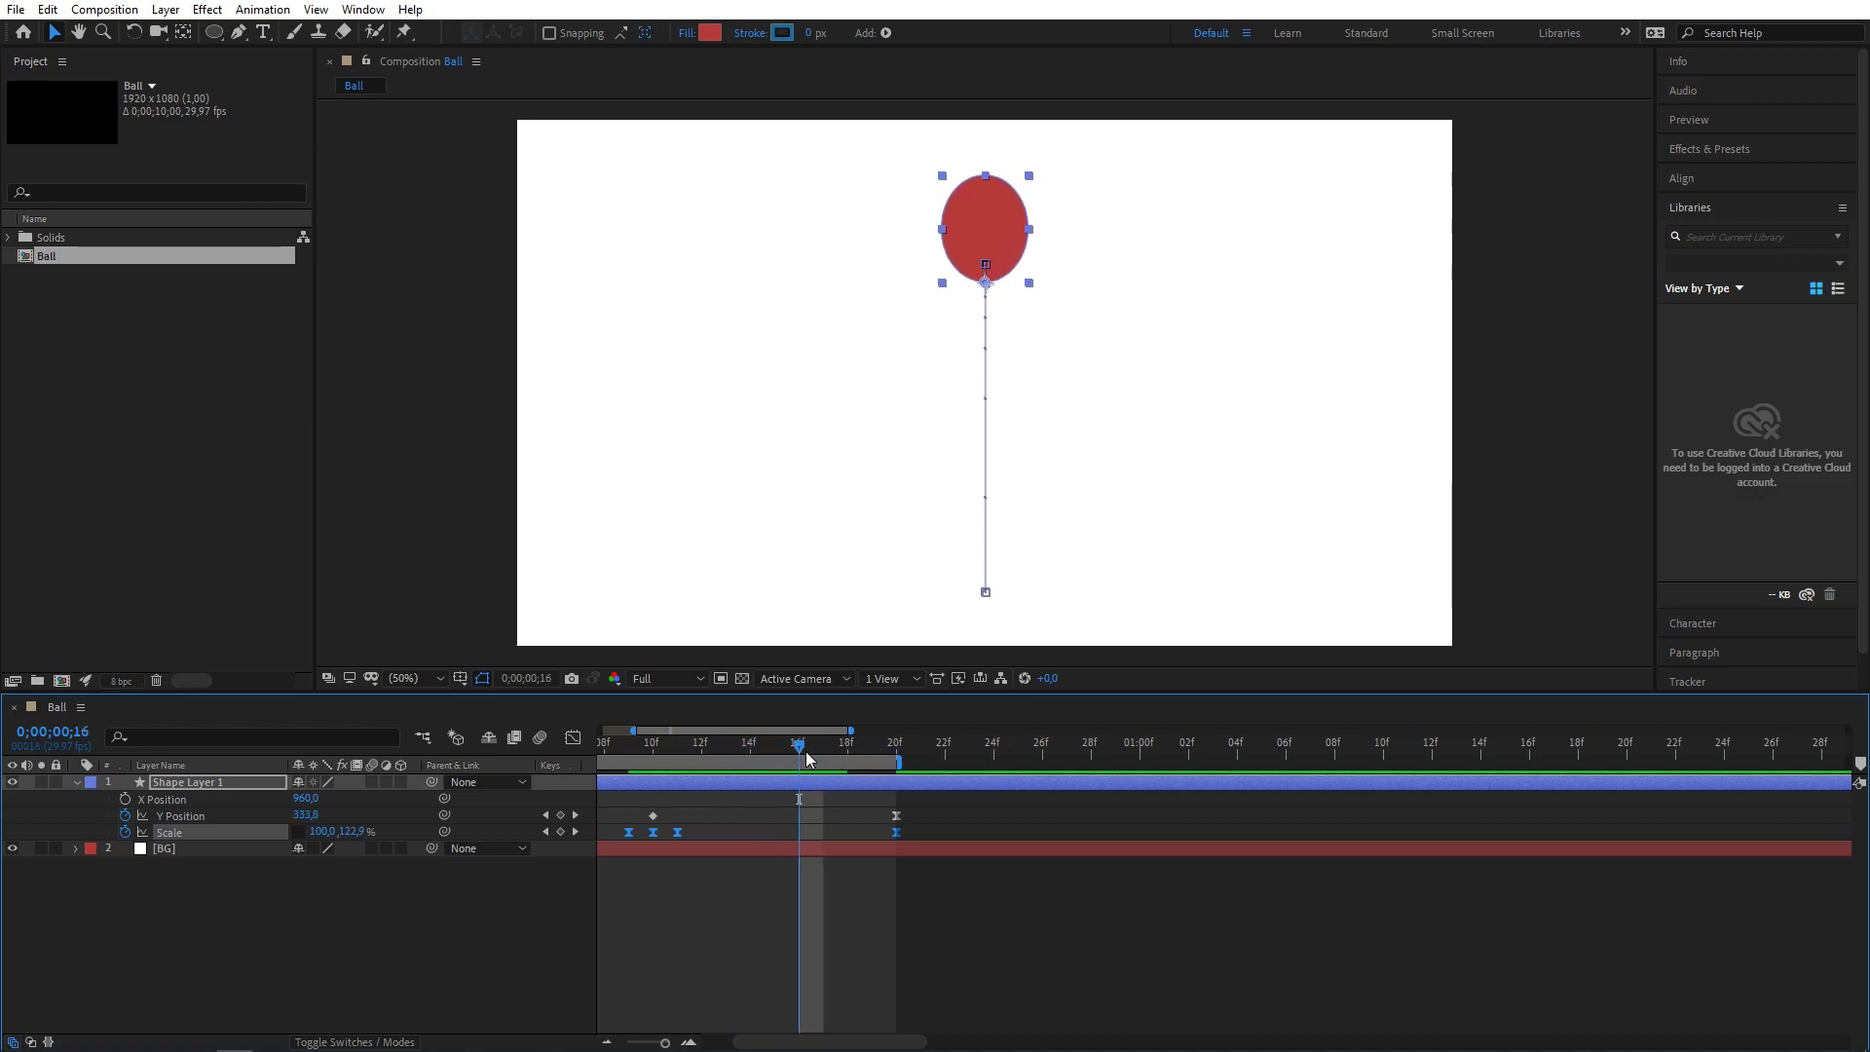
# At frame 16, key the ball's Scale to 115,100% so it widens slightly near the top.
pyautogui.click(723, 819)
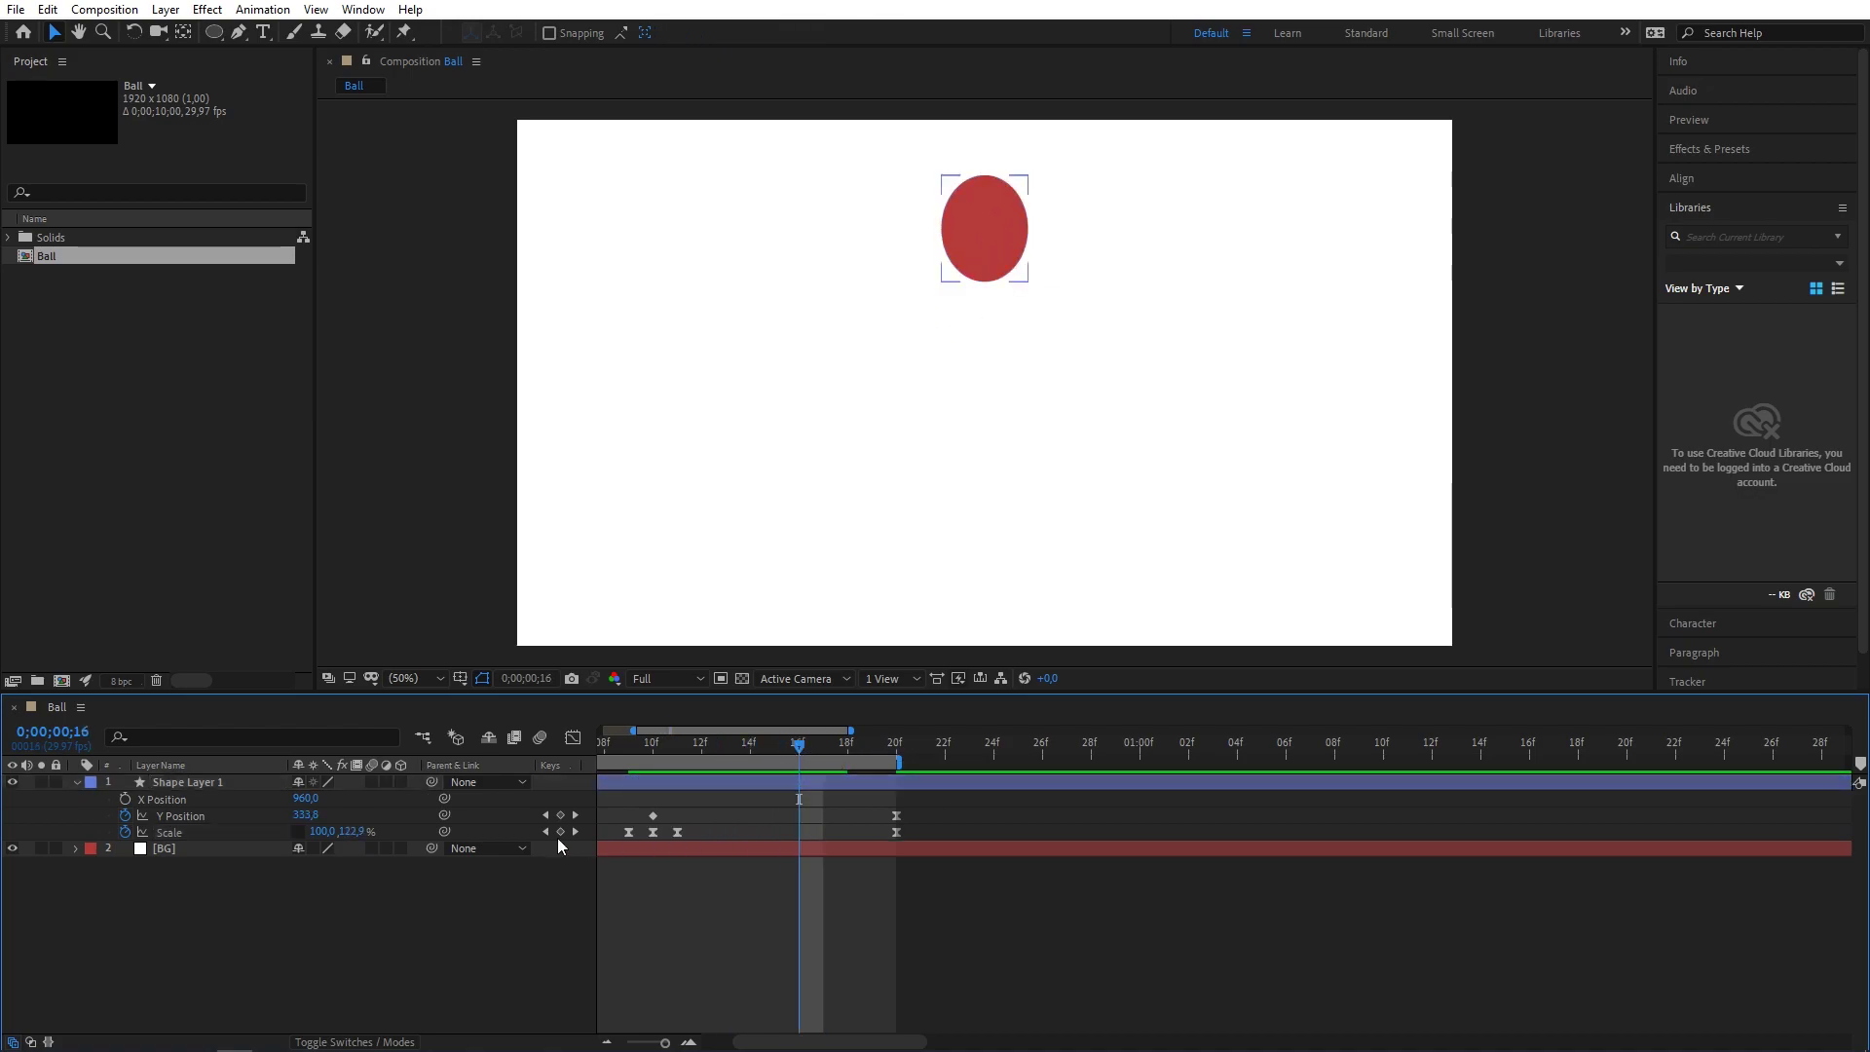
pyautogui.click(355, 830)
pyautogui.write('100')
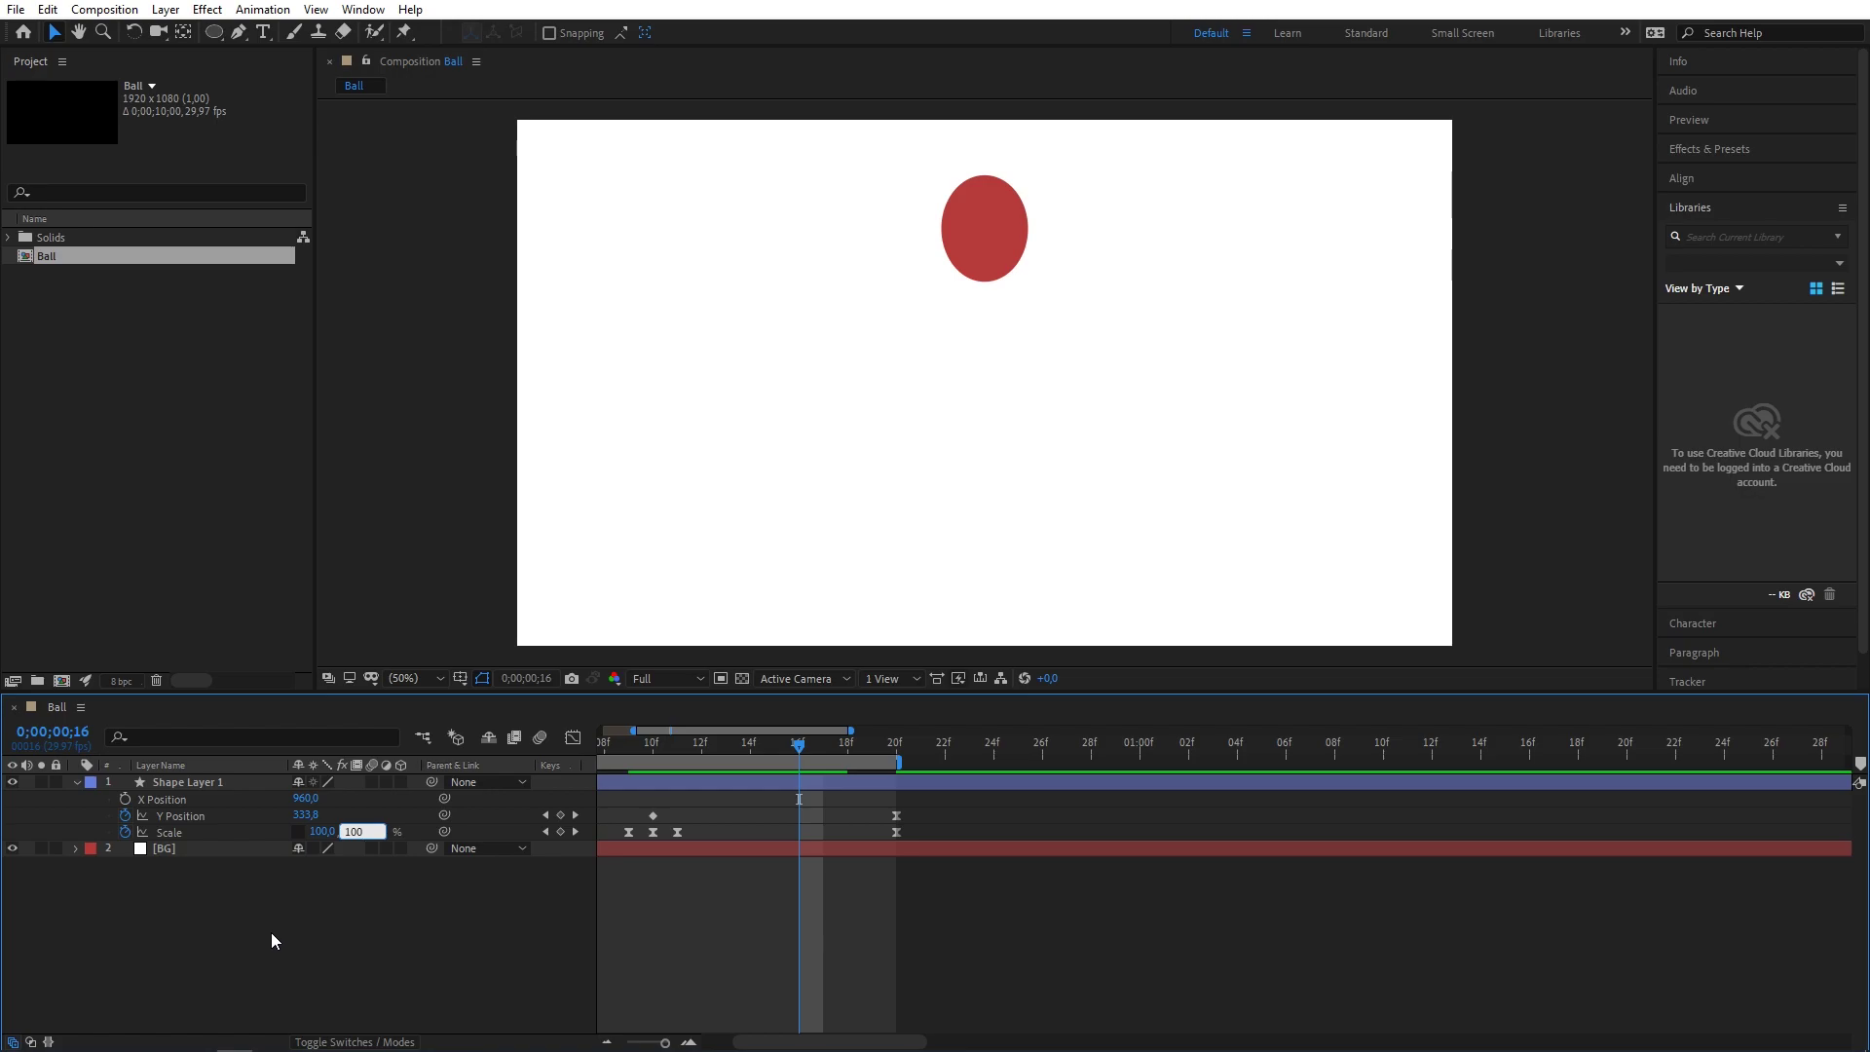
pyautogui.press('Return')
pyautogui.moveTo(322, 831); pyautogui.dragTo(335, 834)
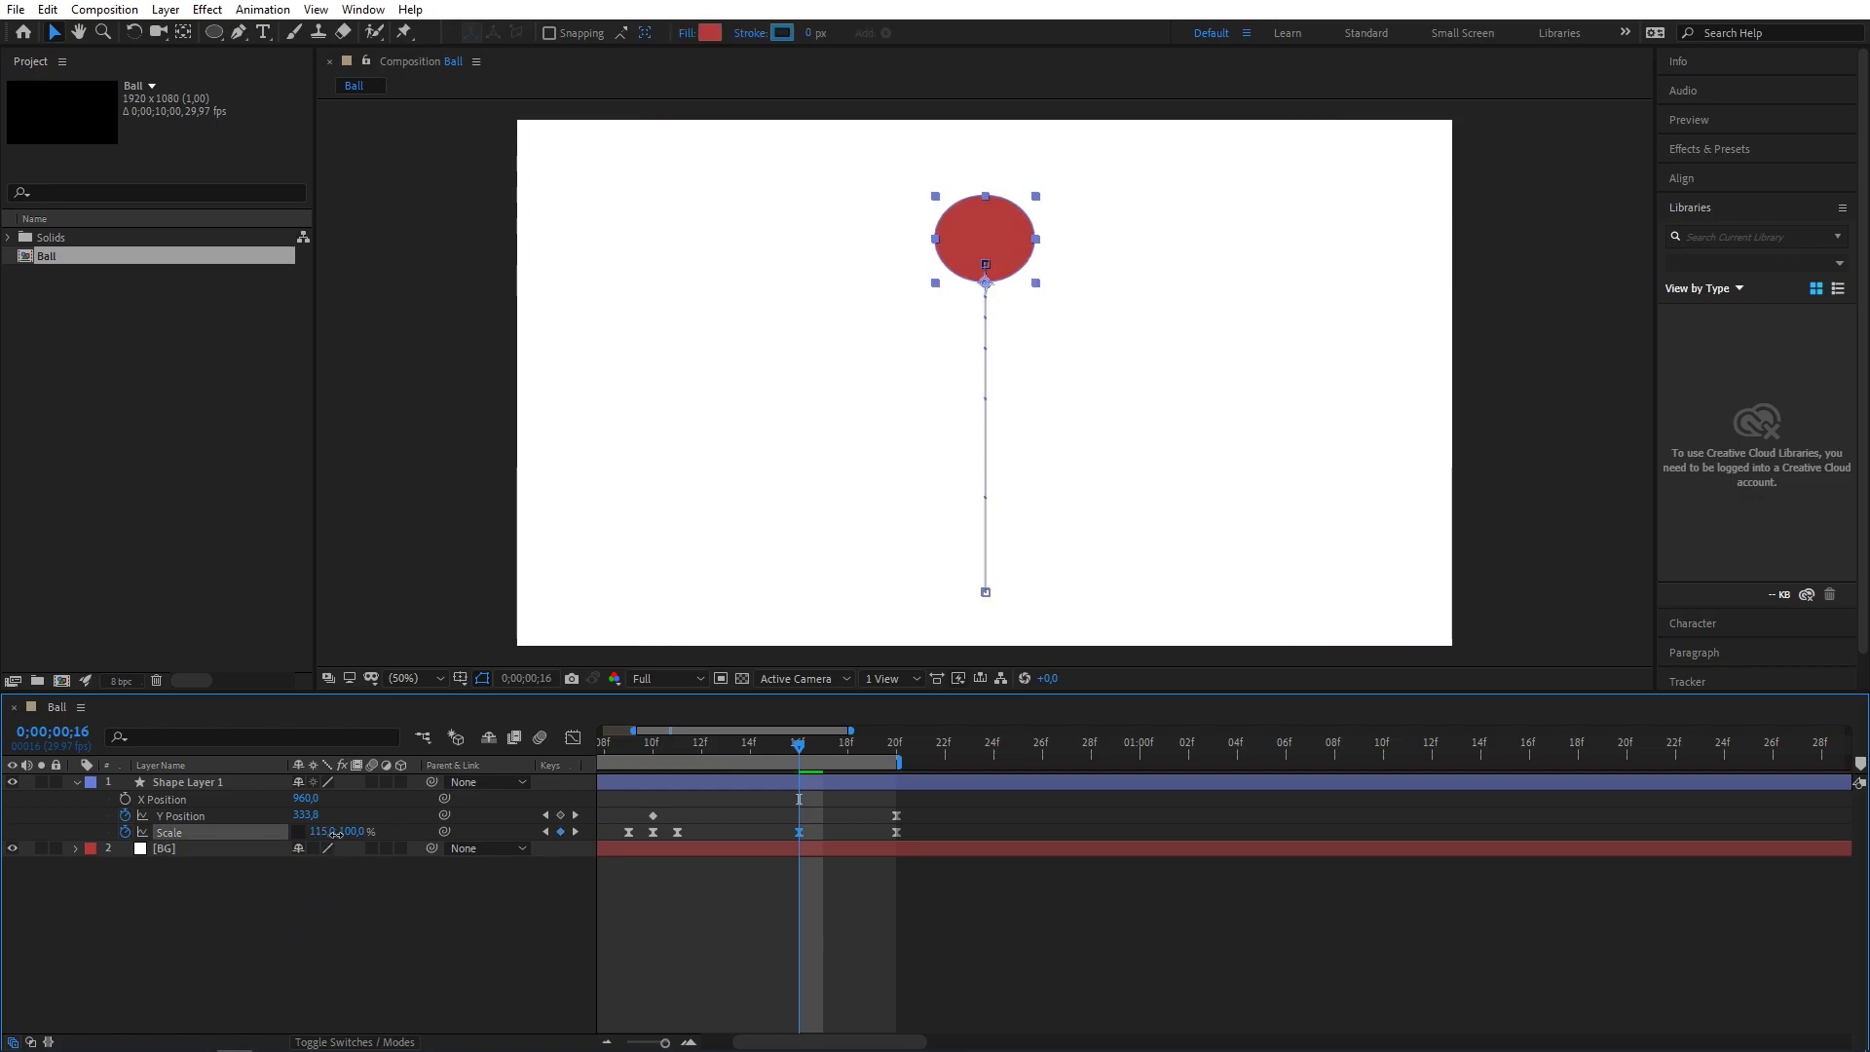
pyautogui.click(349, 891)
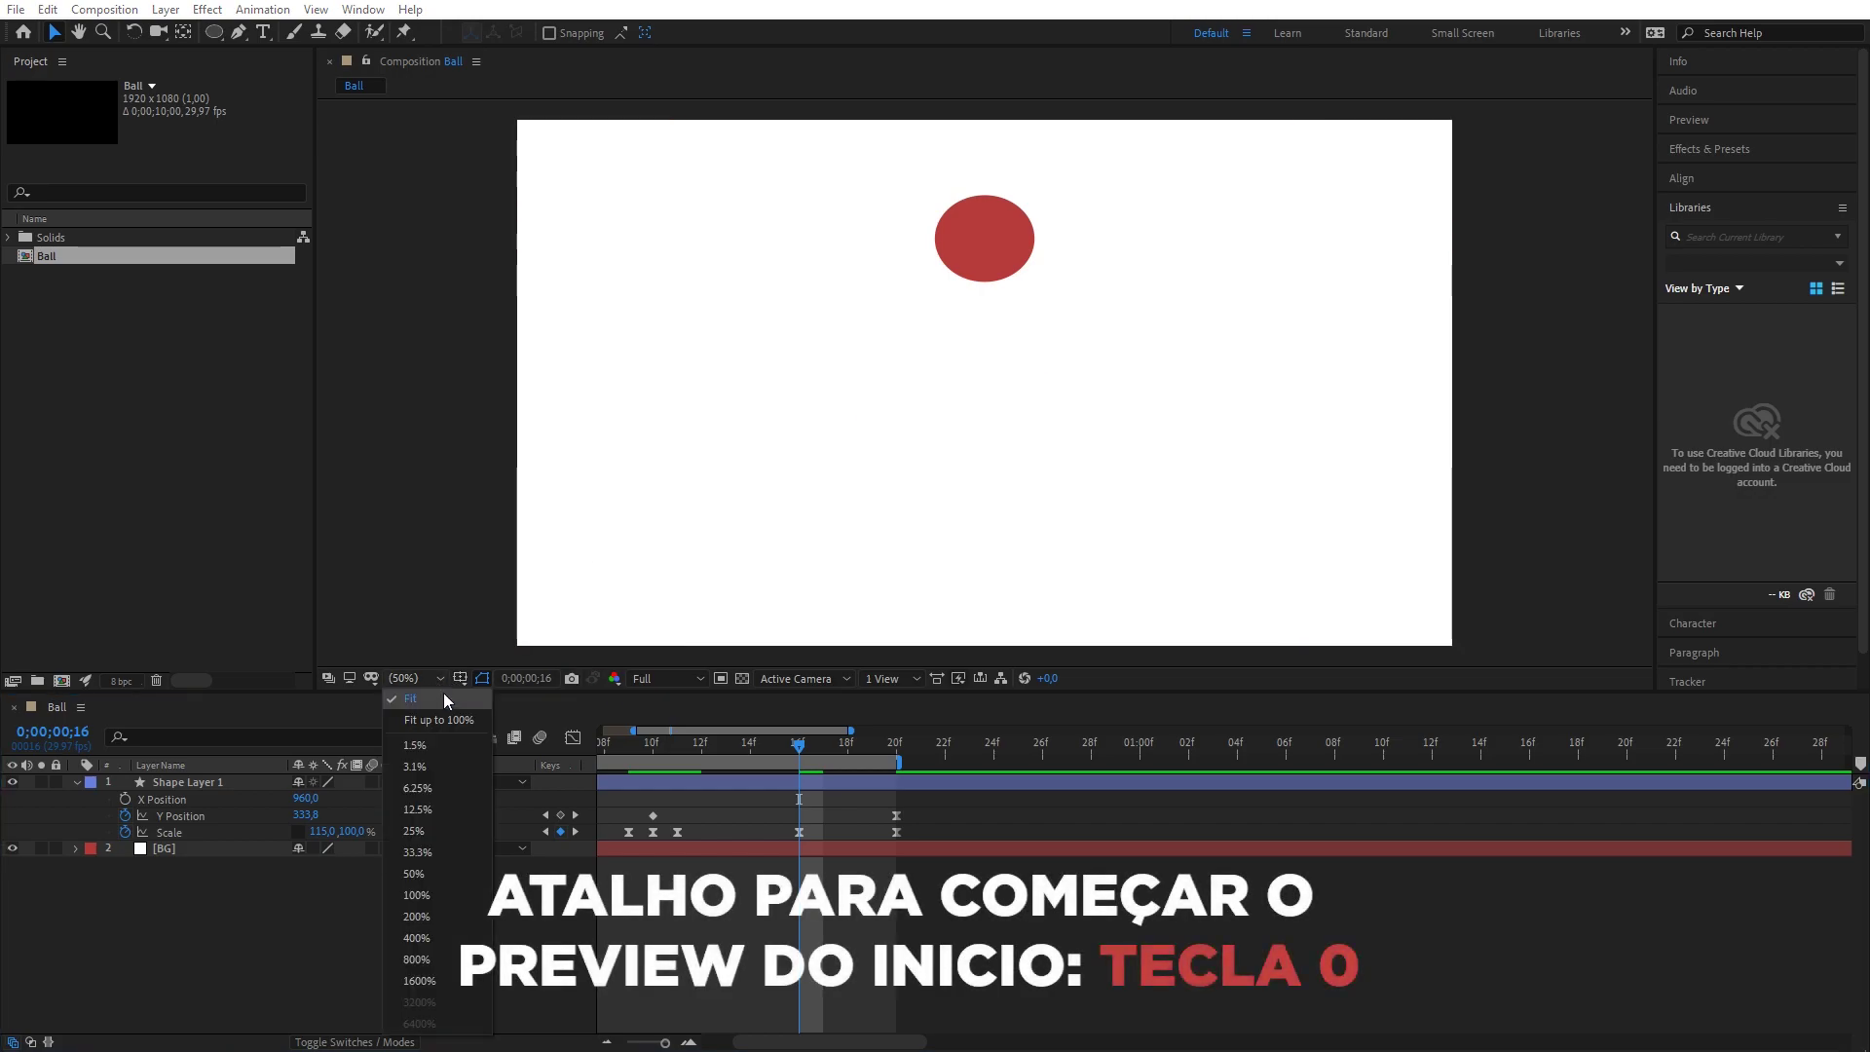
# Preview the bouncing-ball animation from the start at 50% magnification, then stop at frame 13.
pyautogui.click(776, 484)
pyautogui.press('KP_0')
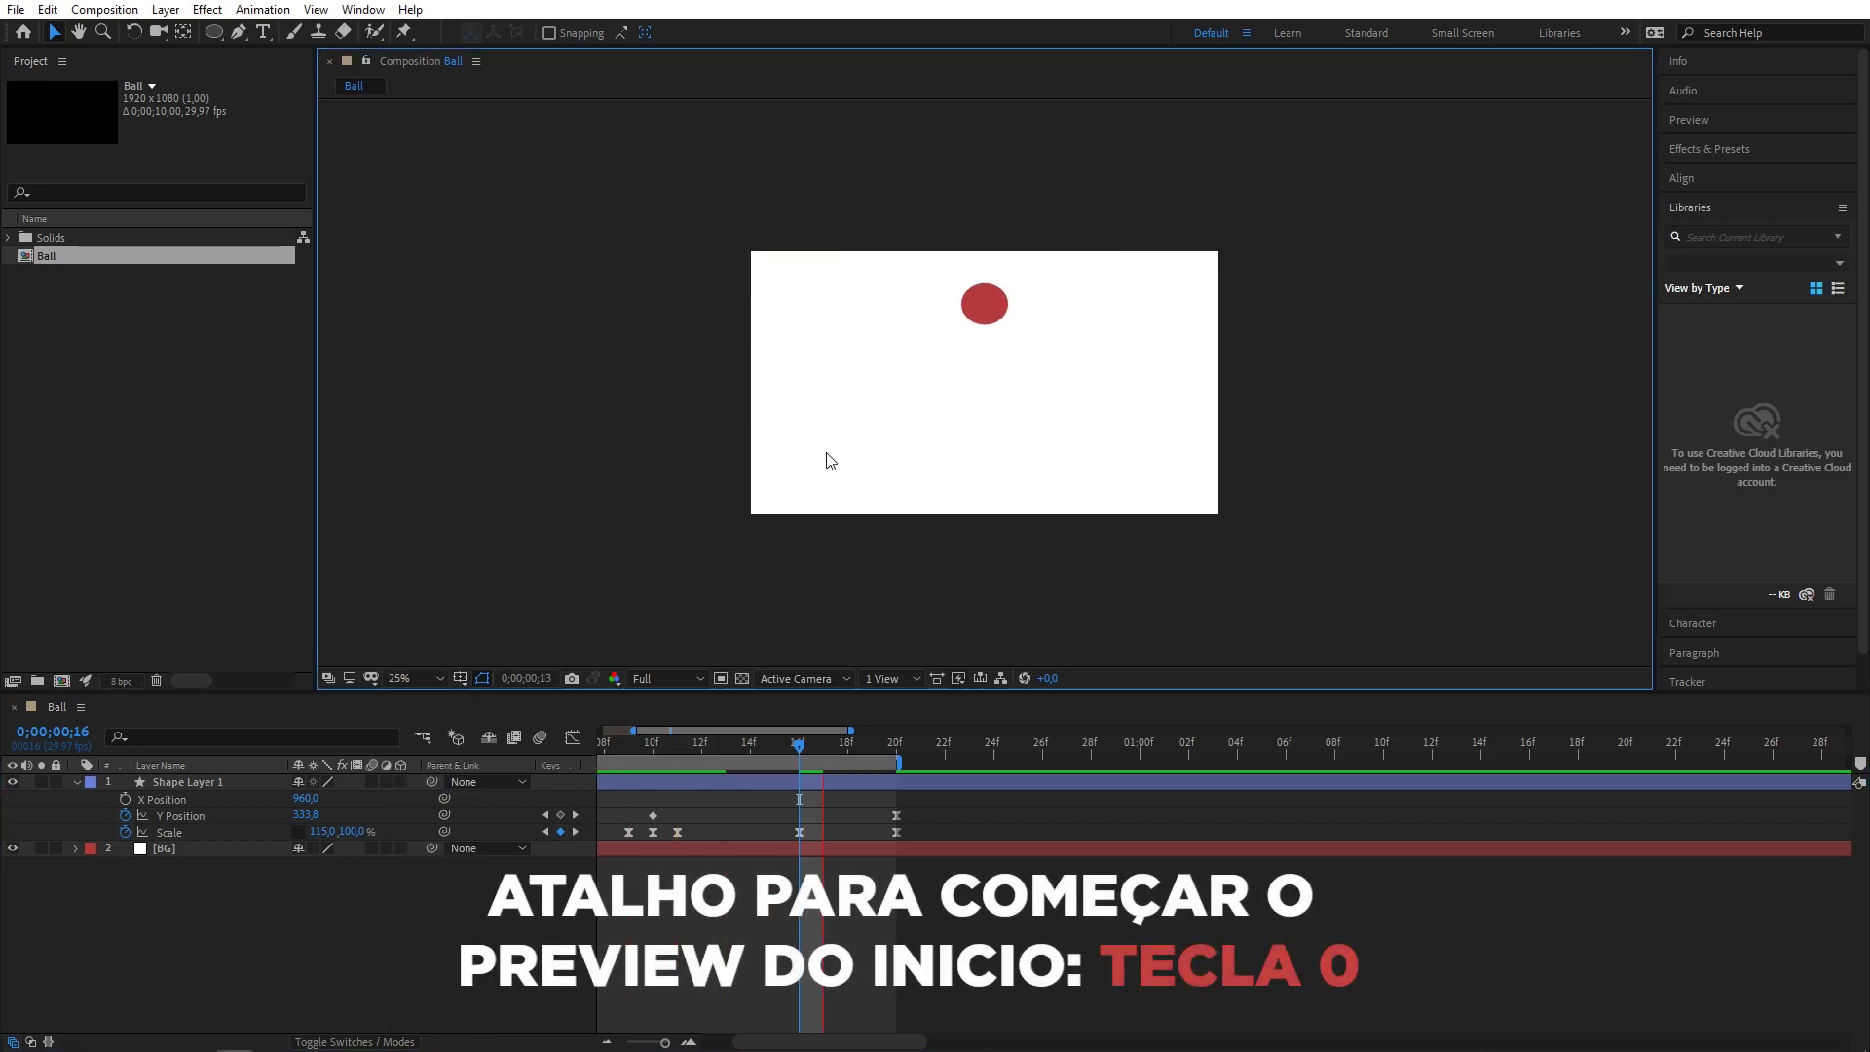
pyautogui.click(417, 674)
pyautogui.click(419, 881)
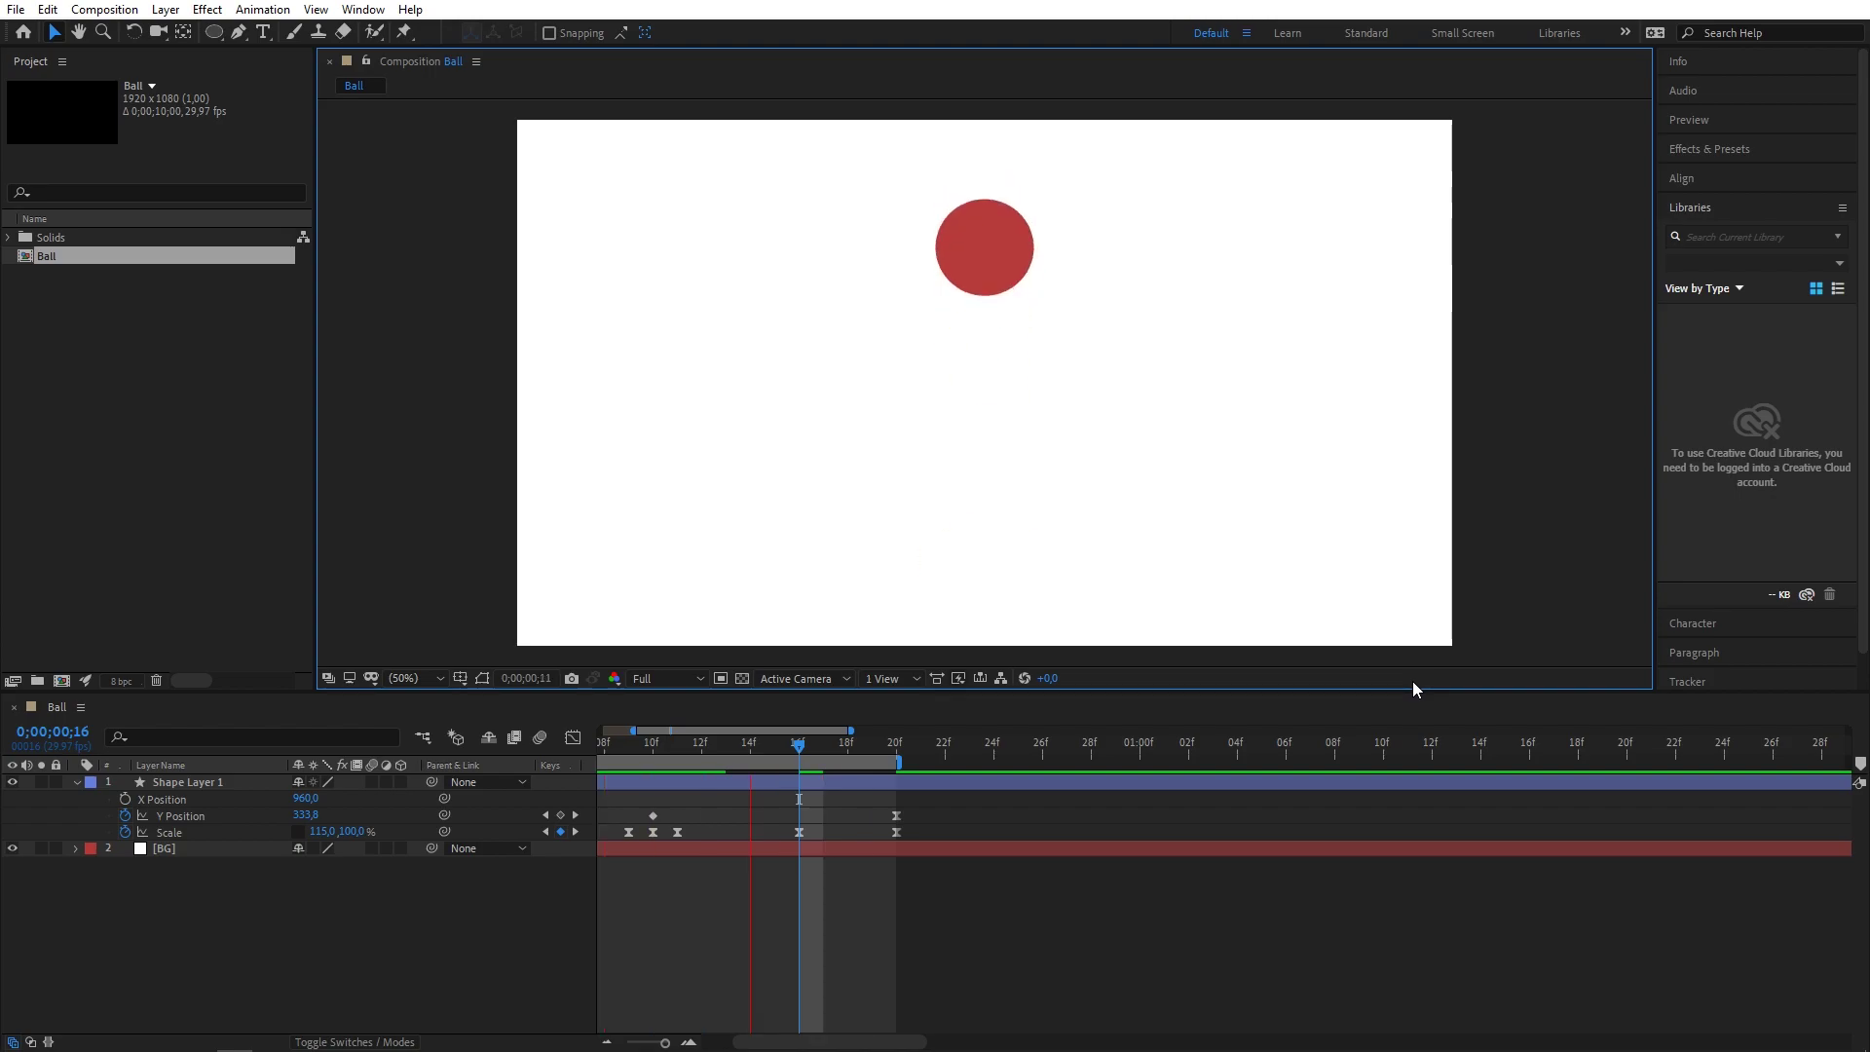
pyautogui.moveTo(809, 750); pyautogui.dragTo(726, 750)
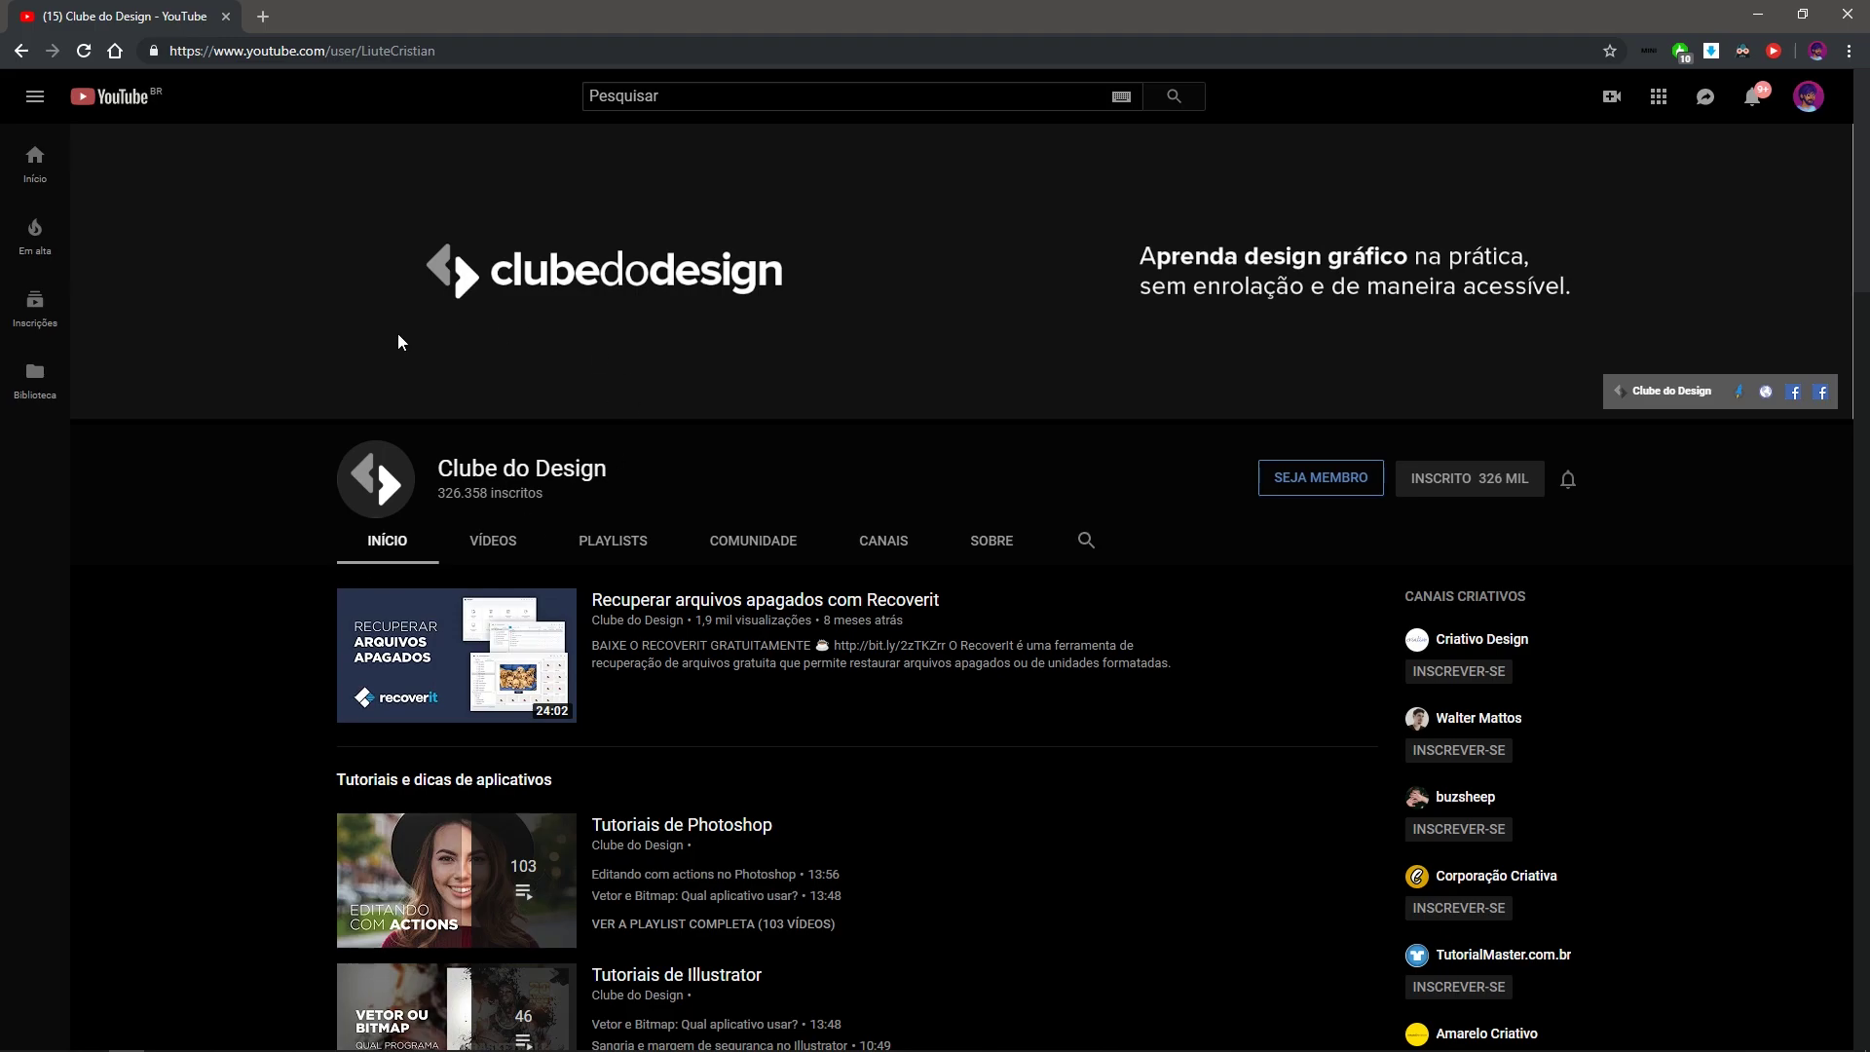
pyautogui.scroll(-5, 286, 645)
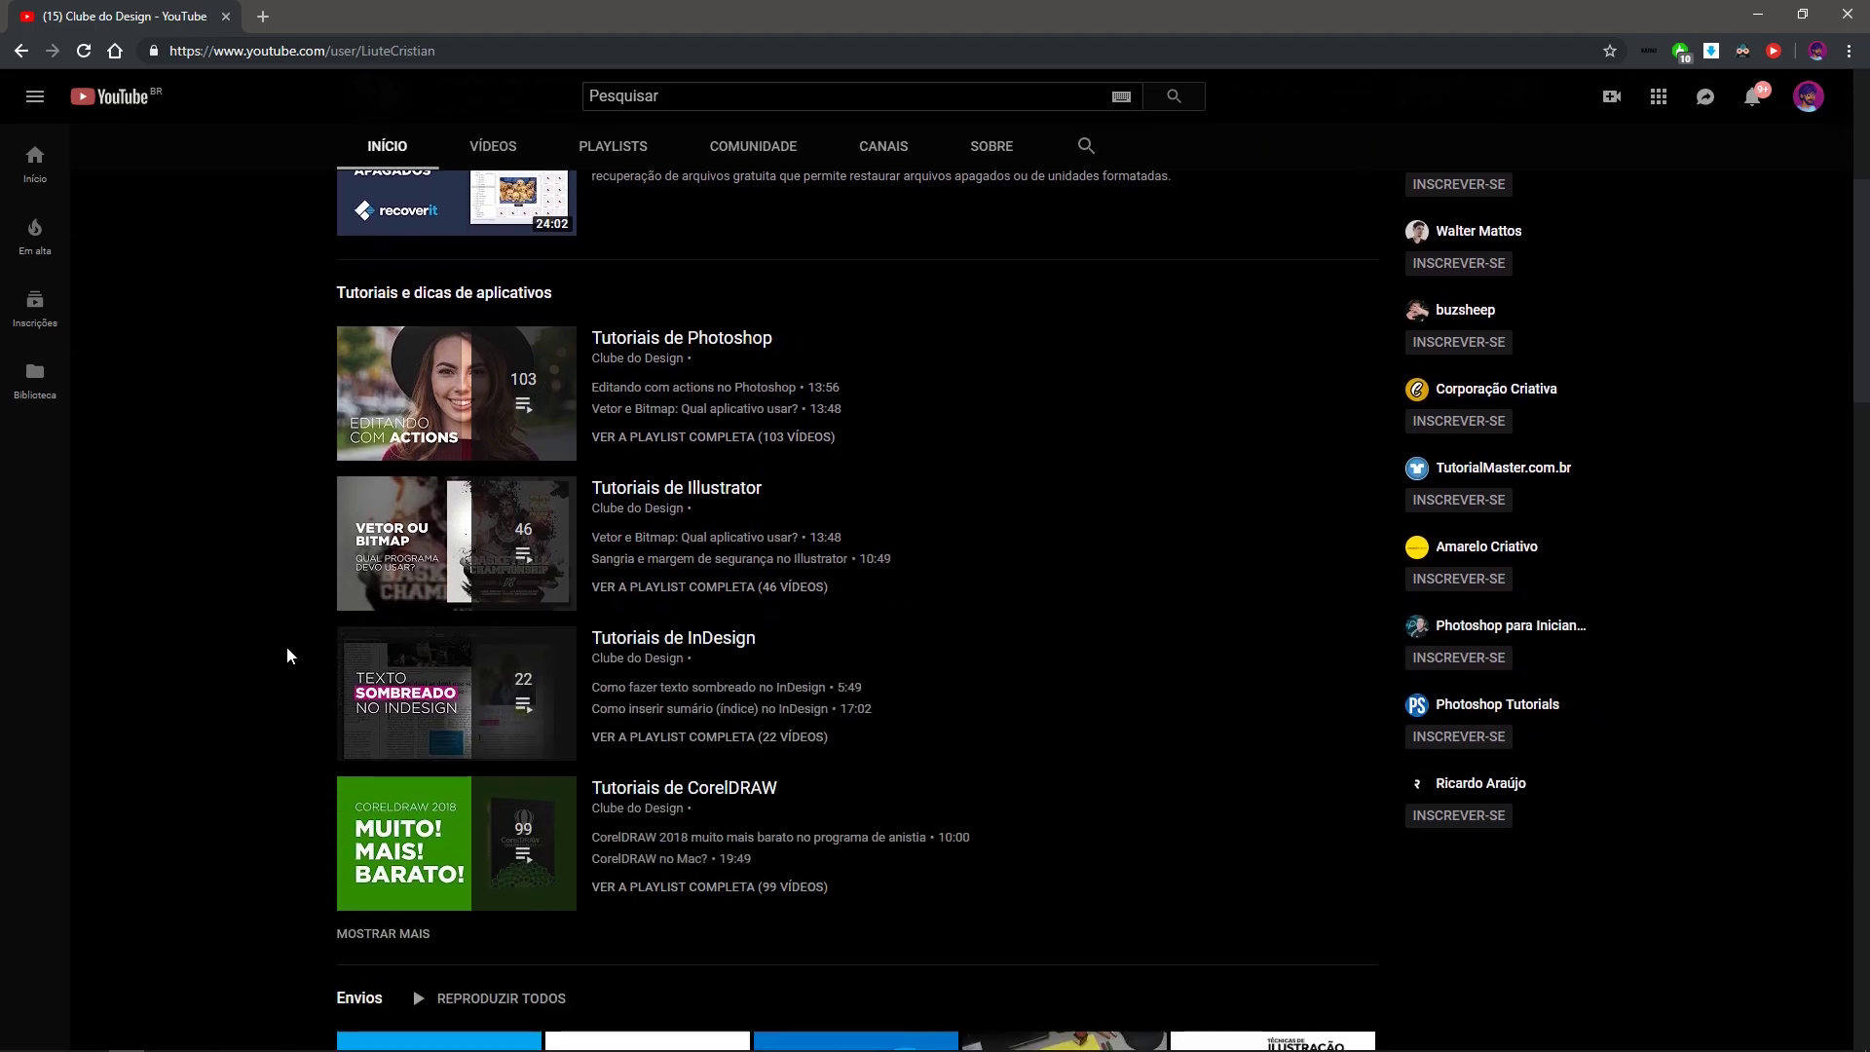
pyautogui.scroll(-4, 287, 645)
pyautogui.scroll(-4, 287, 646)
pyautogui.scroll(-4, 287, 646)
pyautogui.scroll(-3, 286, 646)
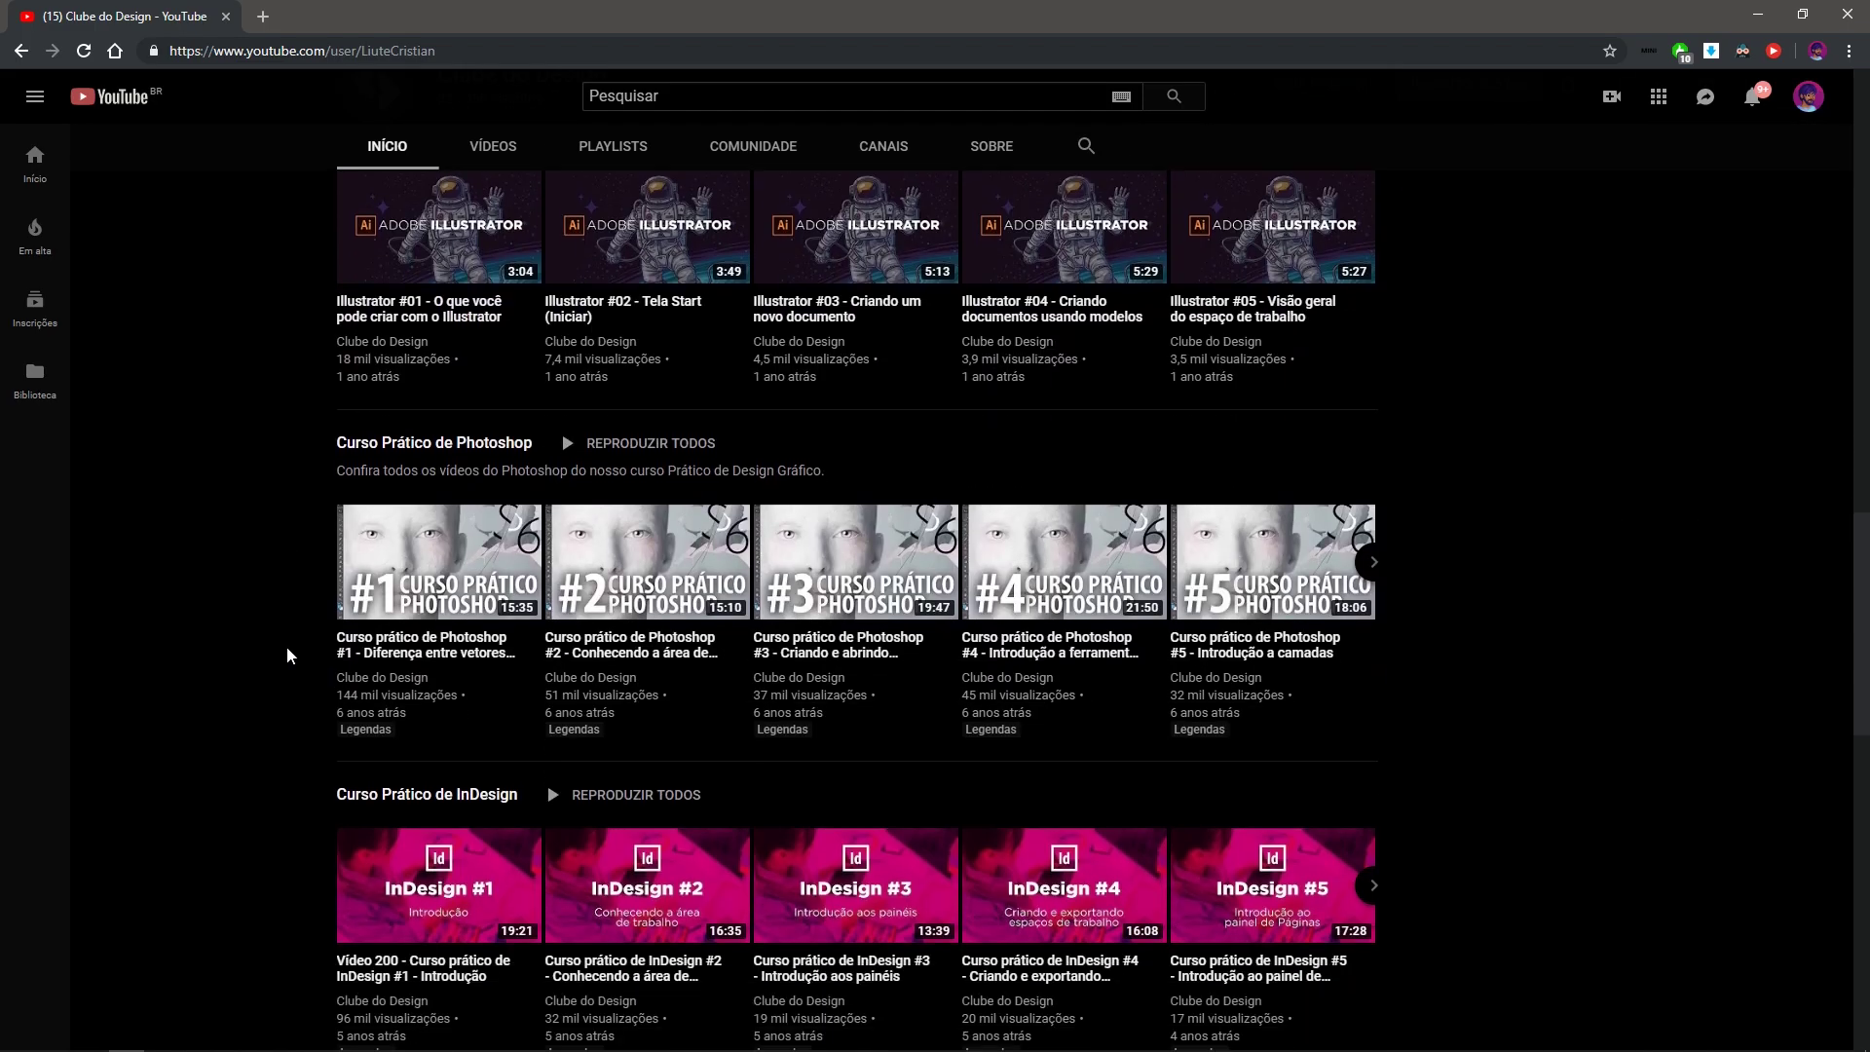
pyautogui.scroll(-2, 287, 645)
pyautogui.scroll(-4, 306, 645)
pyautogui.scroll(-4, 1297, 768)
pyautogui.scroll(-3, 1604, 815)
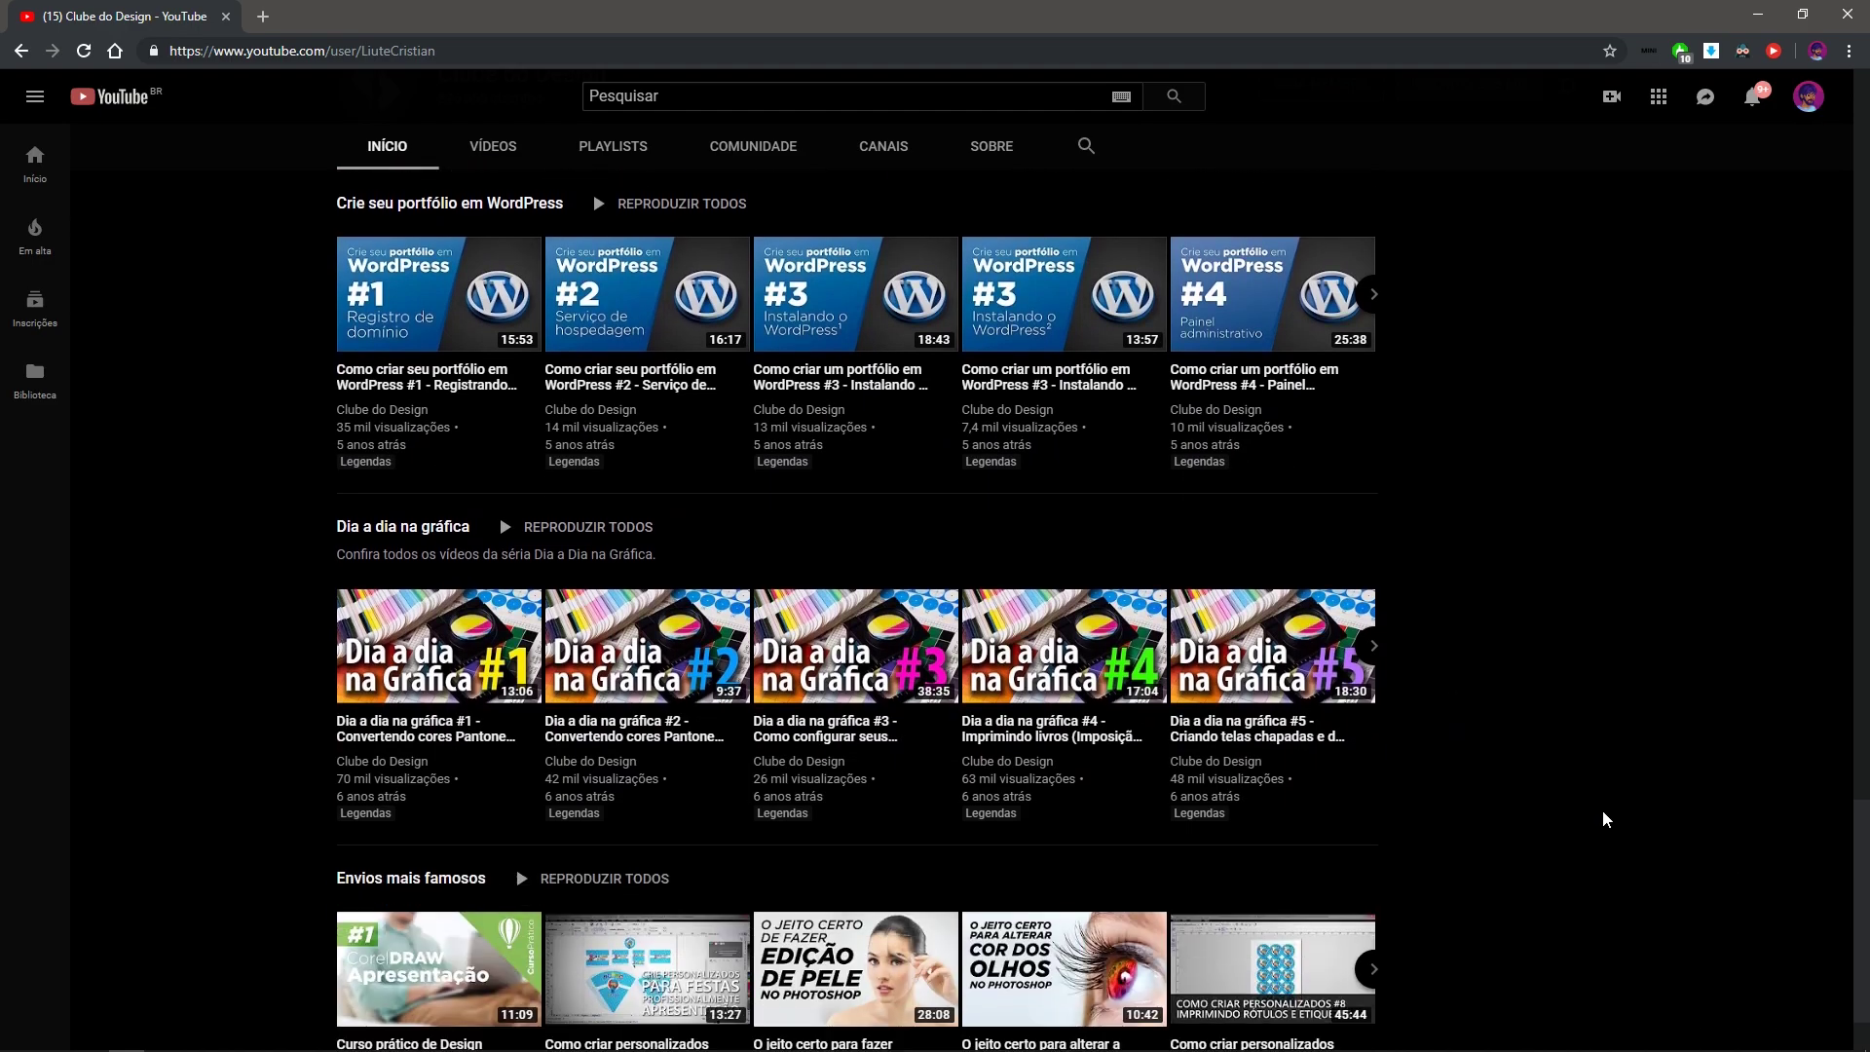
pyautogui.moveTo(1866, 954); pyautogui.dragTo(1830, 159)
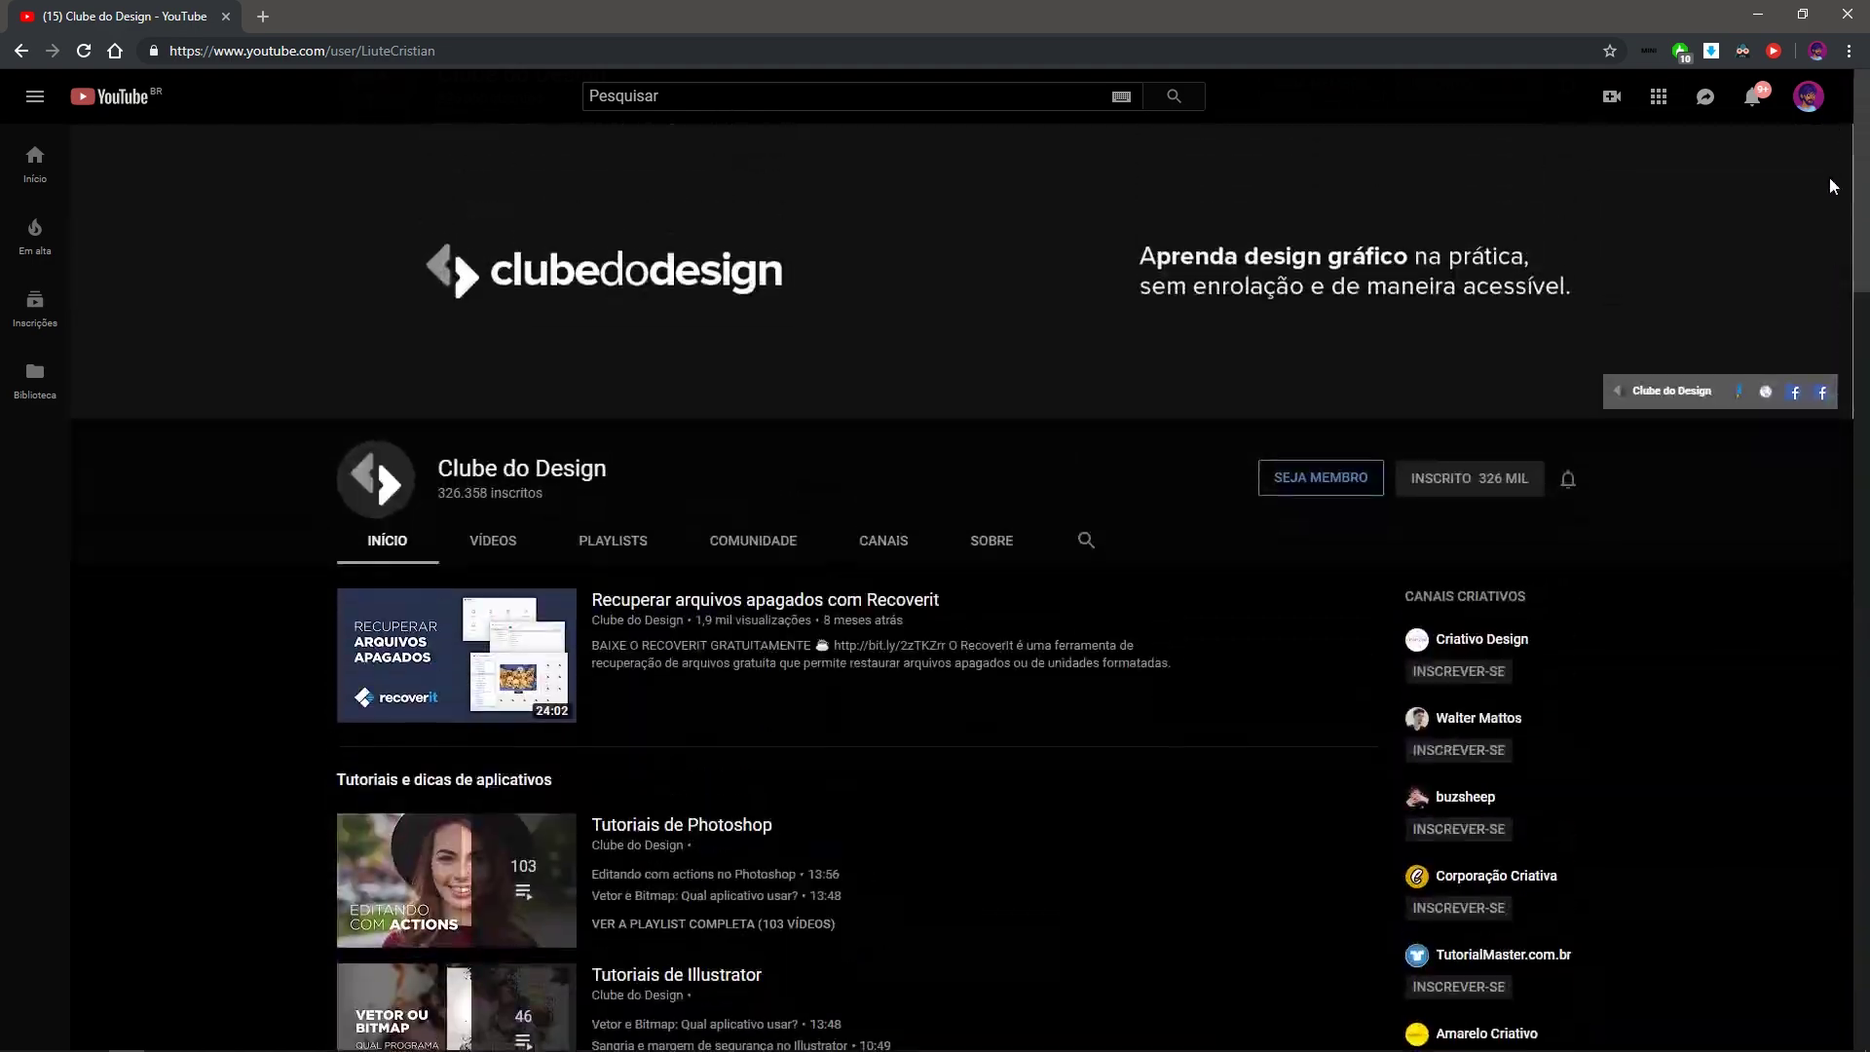